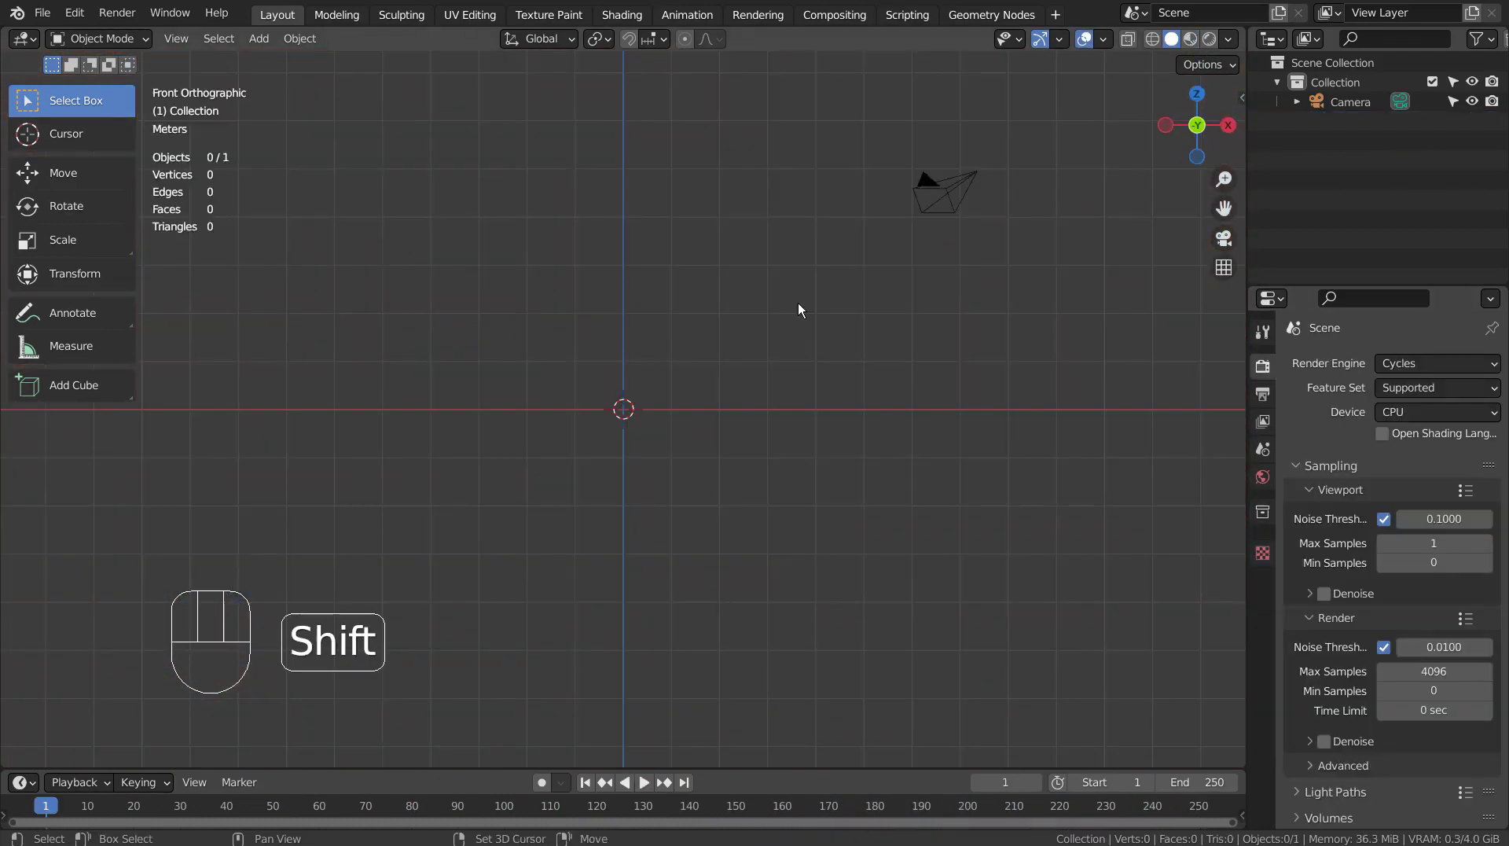
Add a Plane mesh beside the camera and orbit into a perspective view.
key("shift+a")
mouse_move(798, 305)
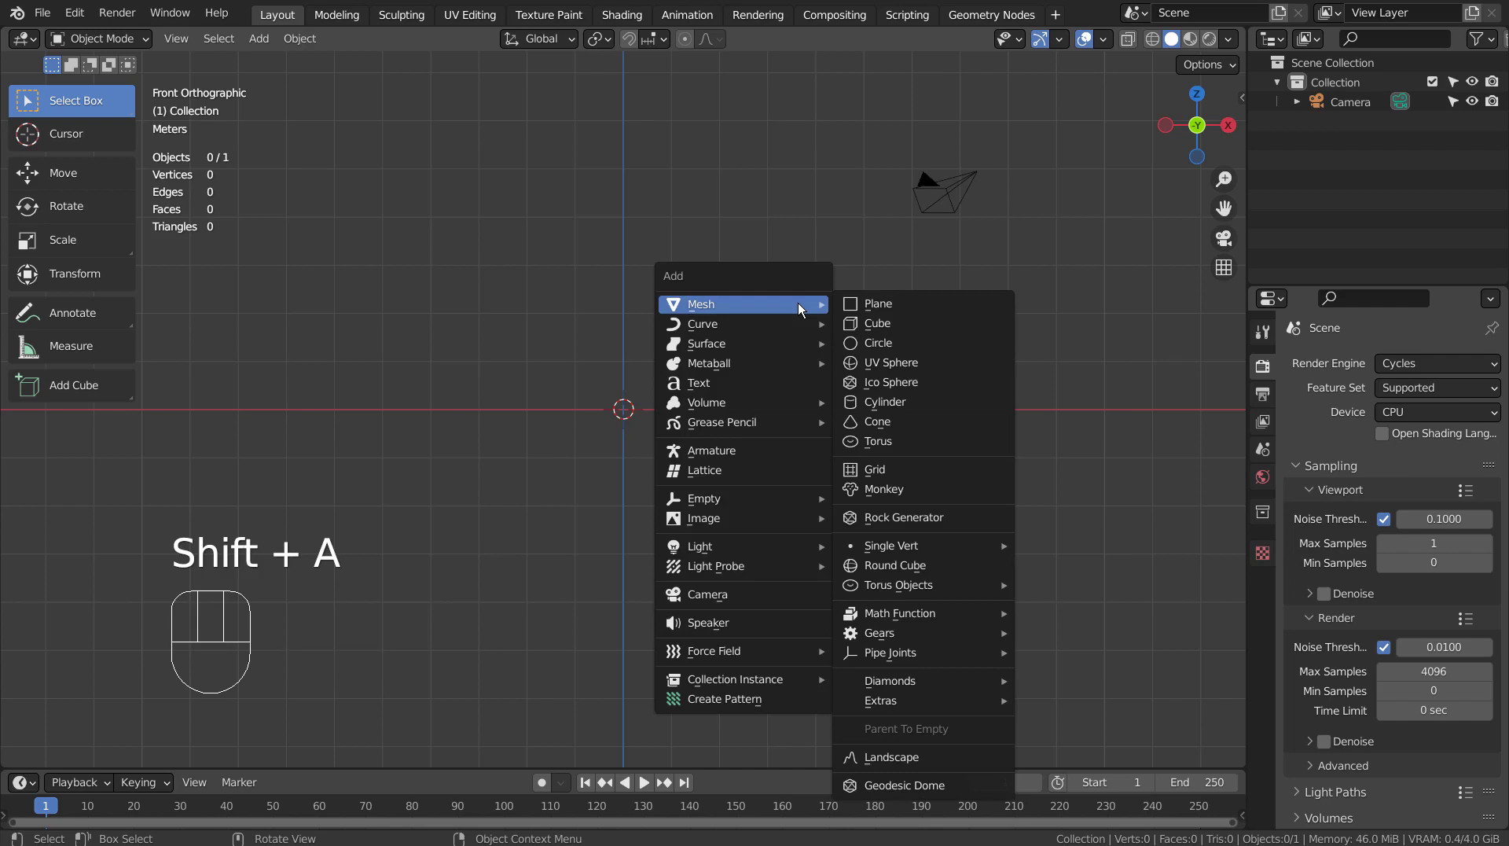
left_click(887, 300)
middle_click_drag(887, 296, 725, 427)
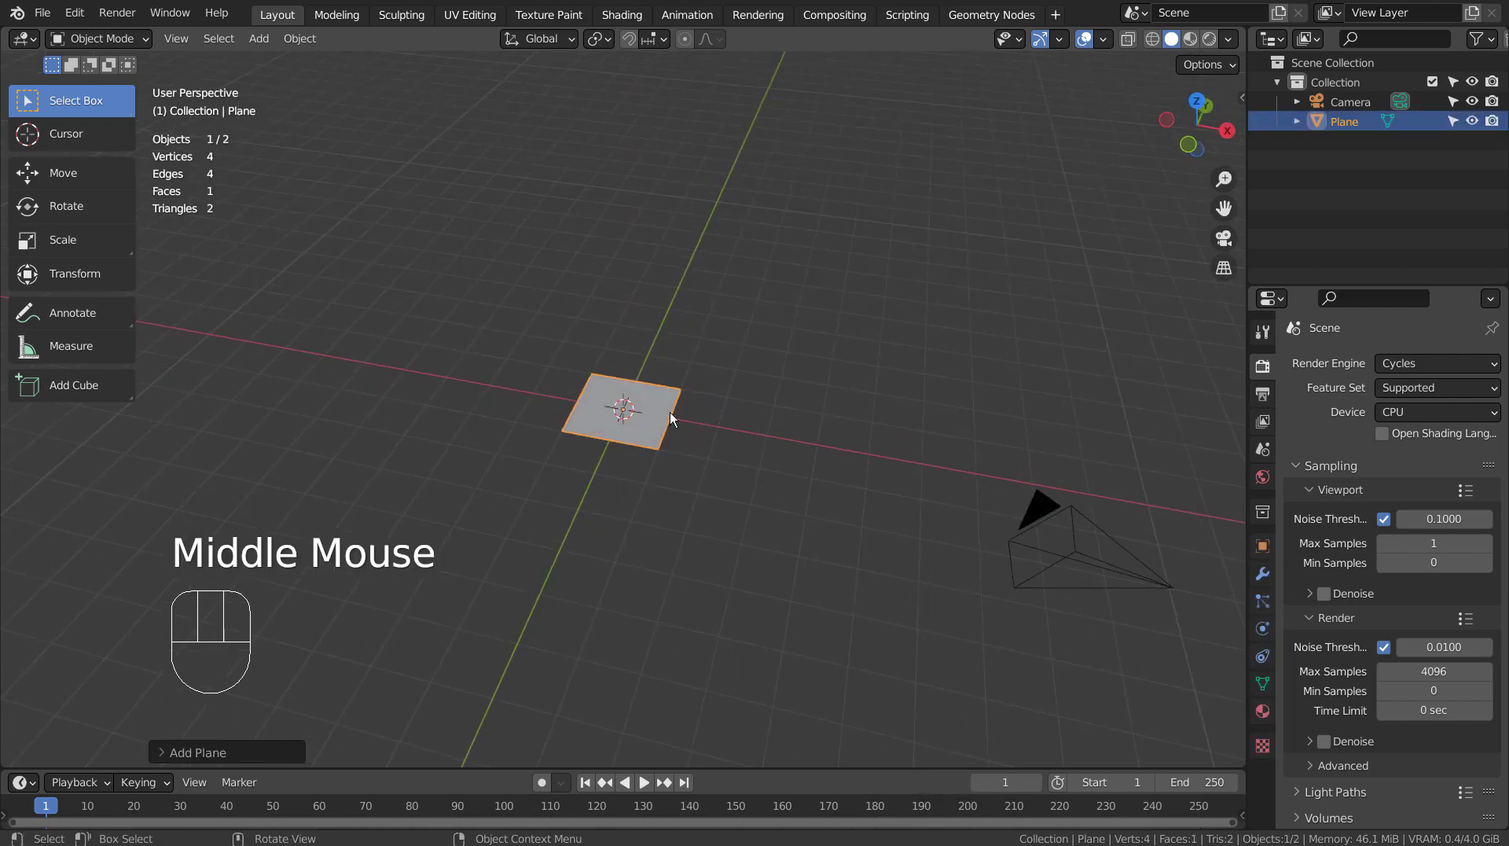
In the Geometry Nodes workspace, create a new node tree for the plane and delete Group Input.
left_click(989, 15)
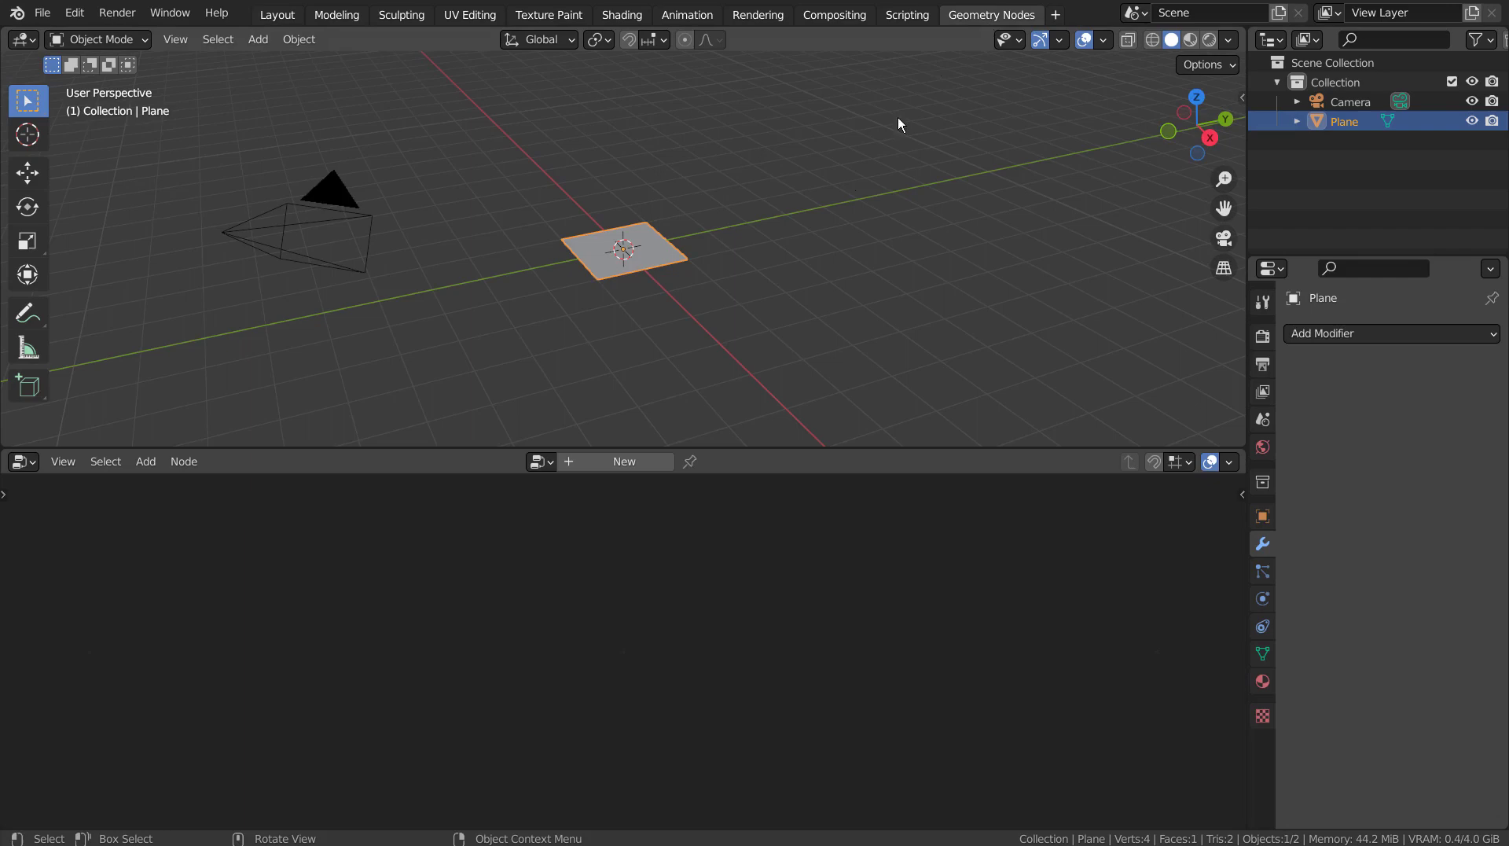
left_click(617, 464)
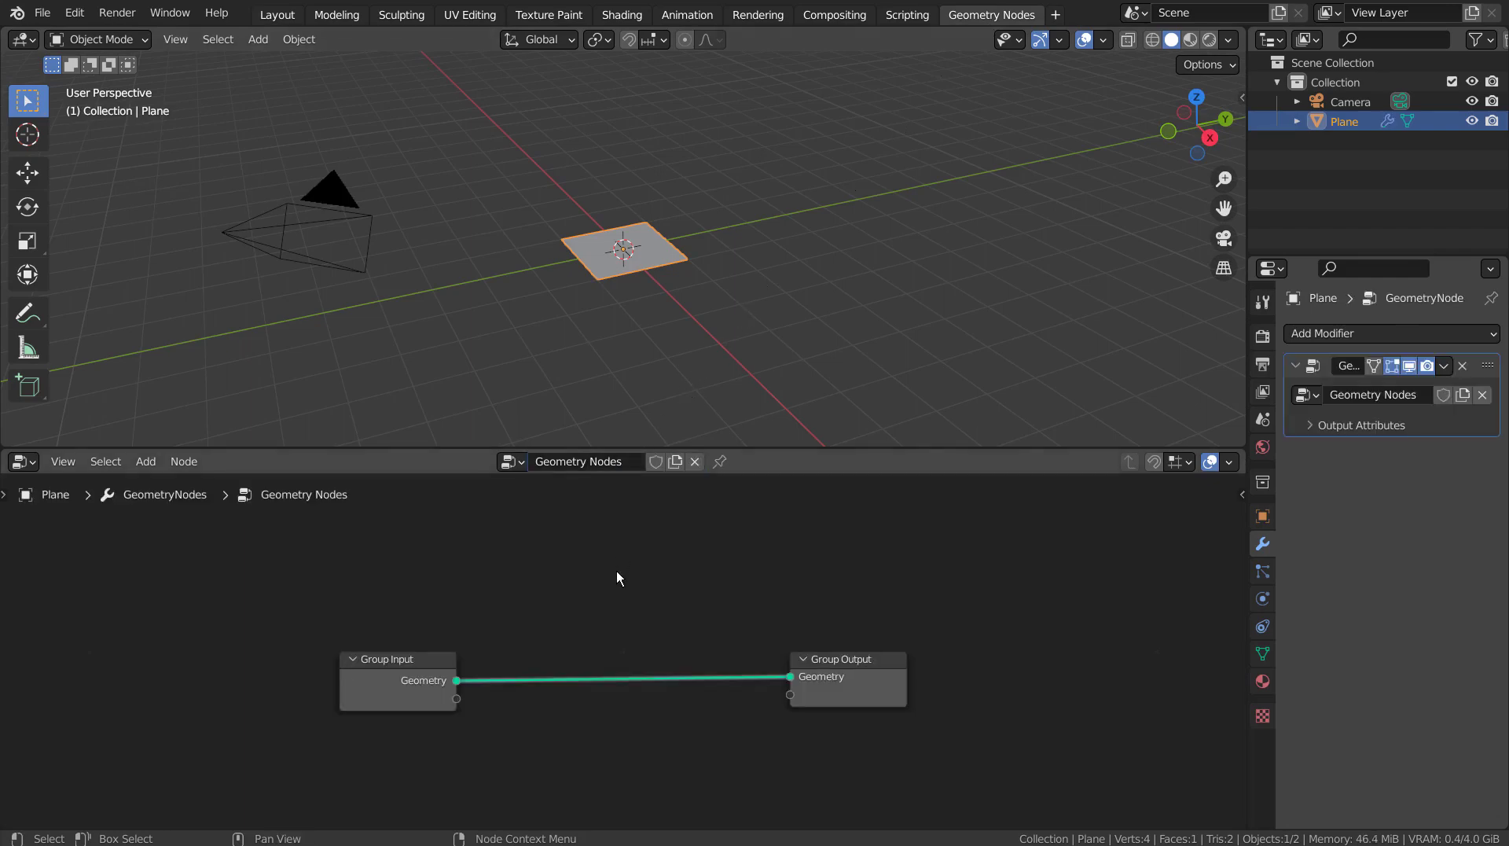
scroll(615, 572, "up", 2)
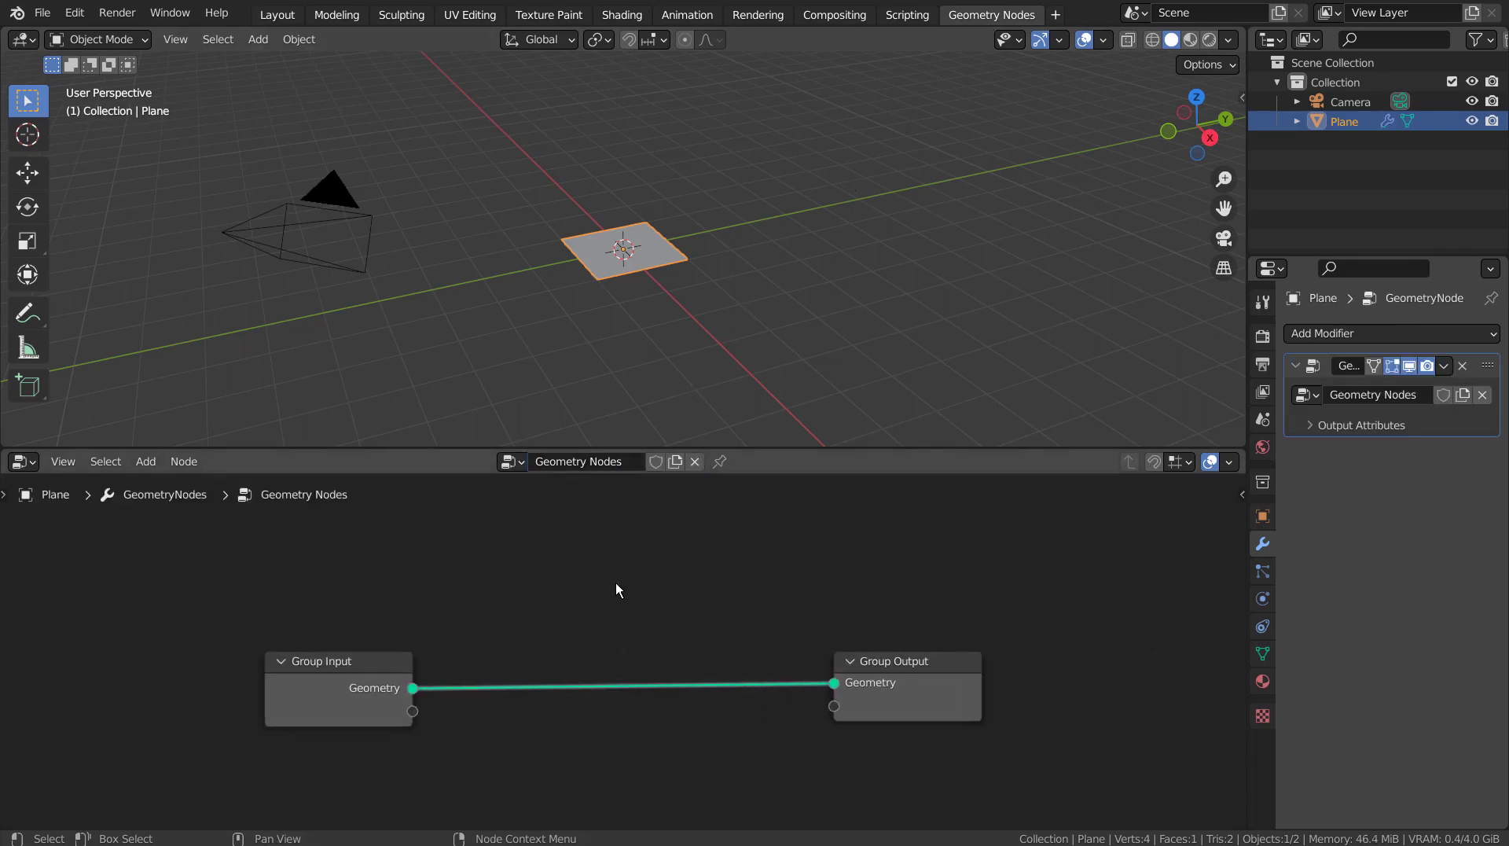
left_click(307, 690)
key("x")
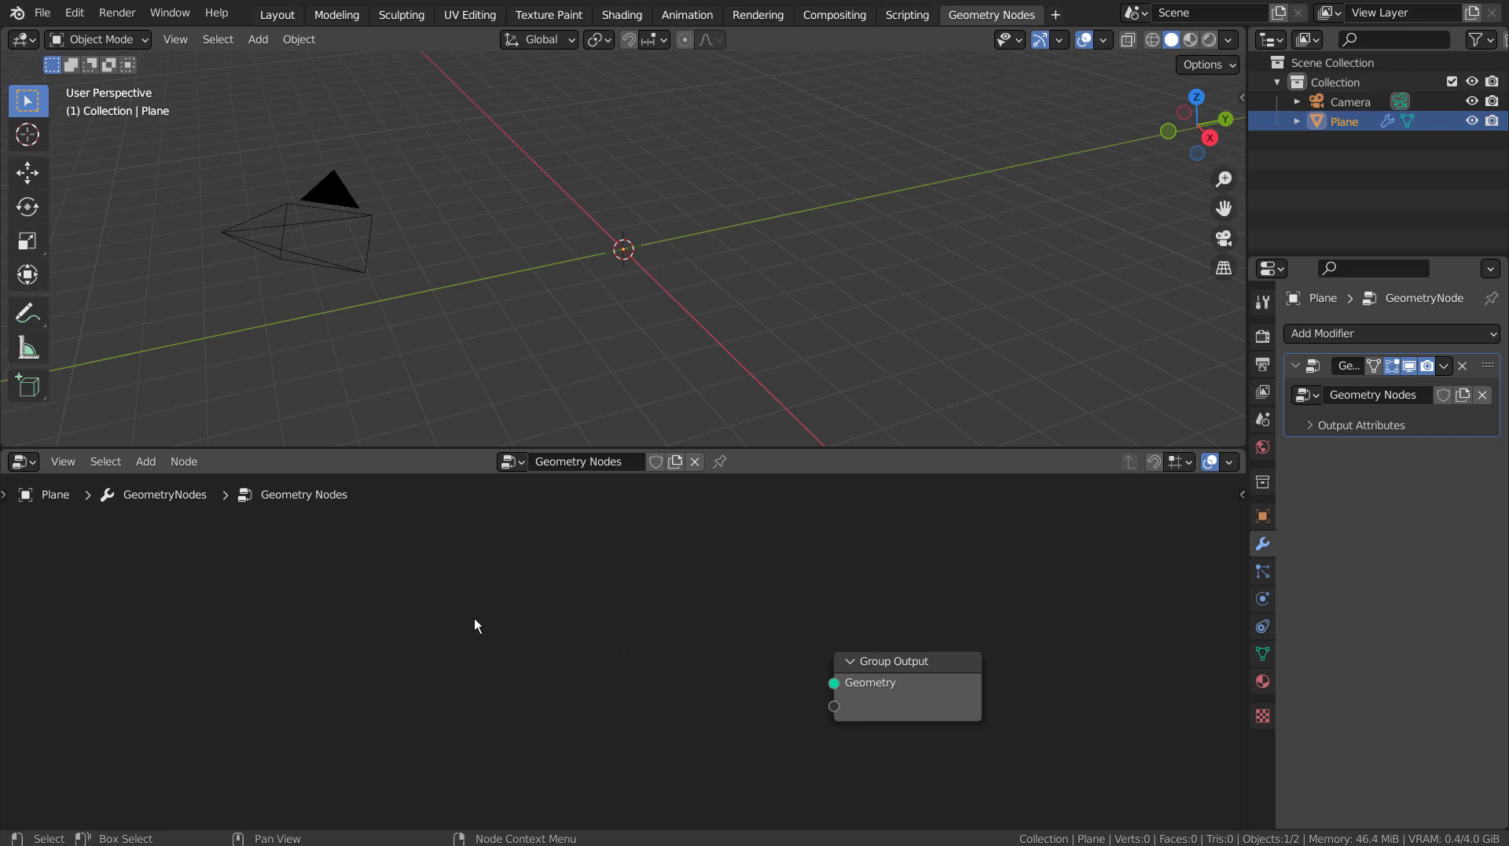
Add a String to Curves node and link its Curves output to Group Output Geometry.
key("shift+a")
type("t")
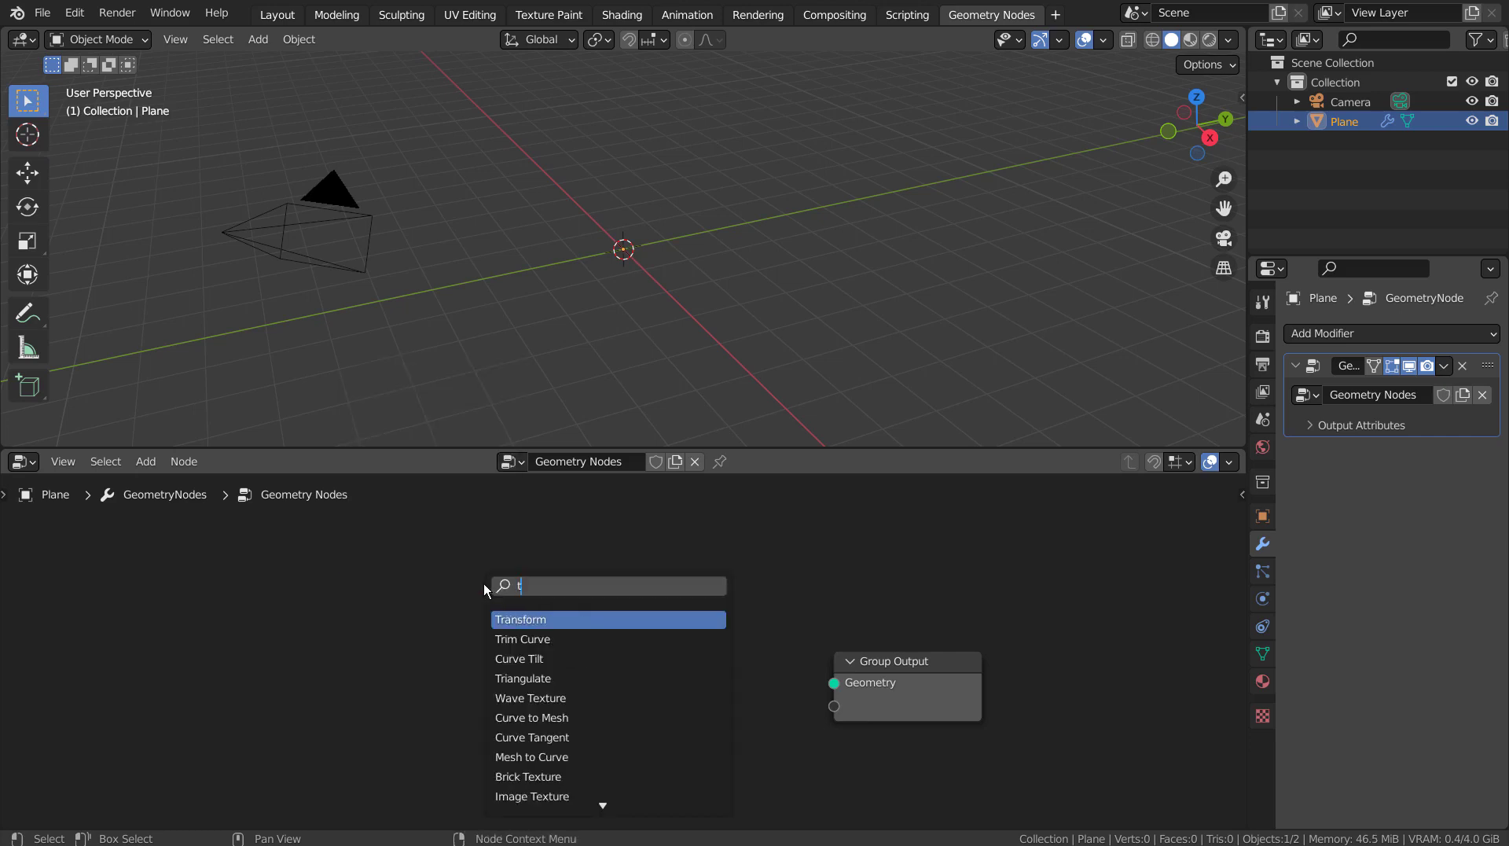
type("rin")
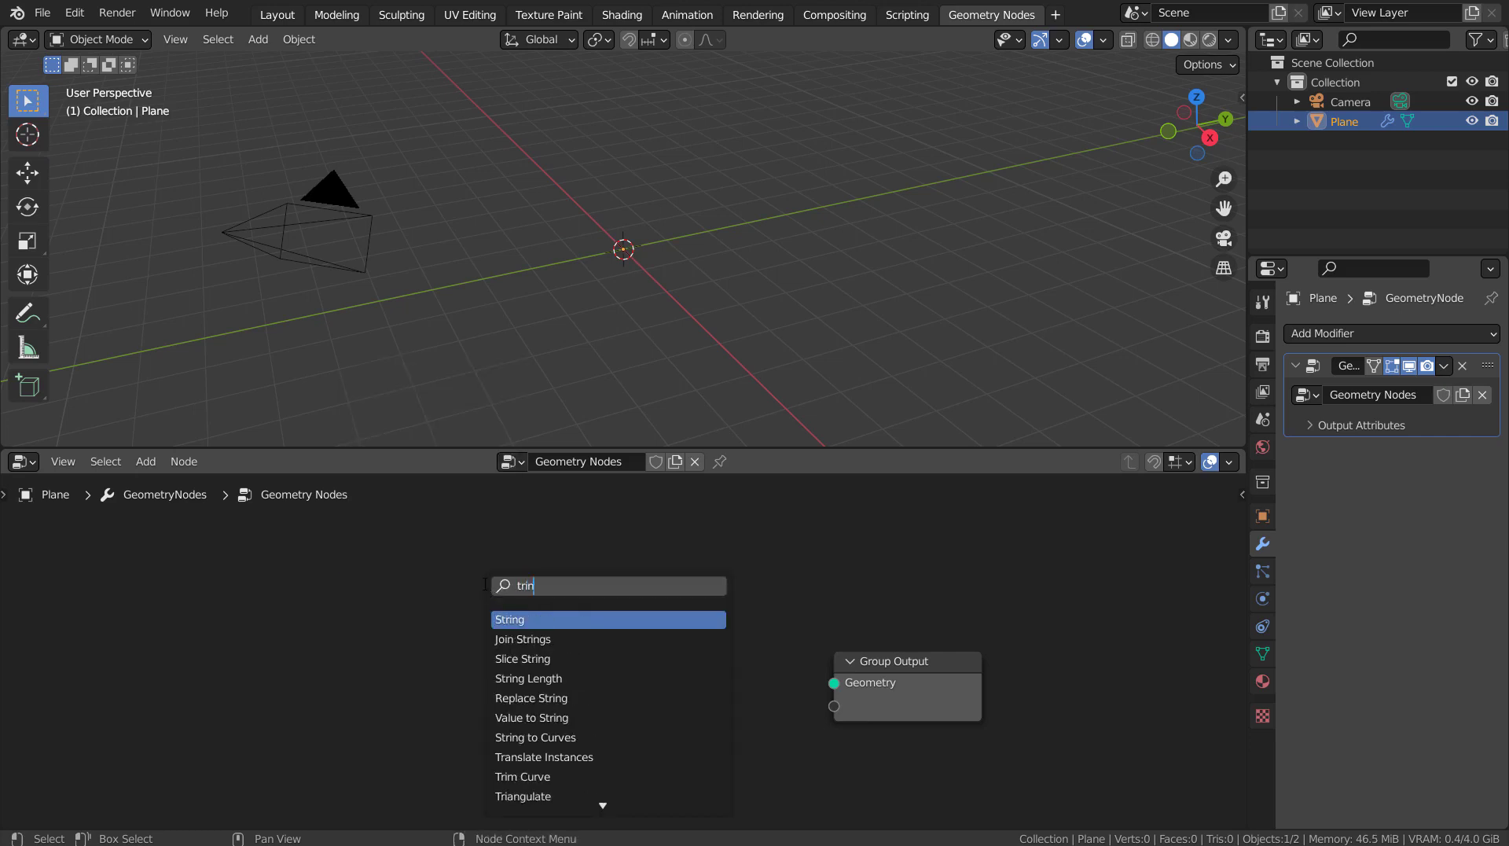
type("gs")
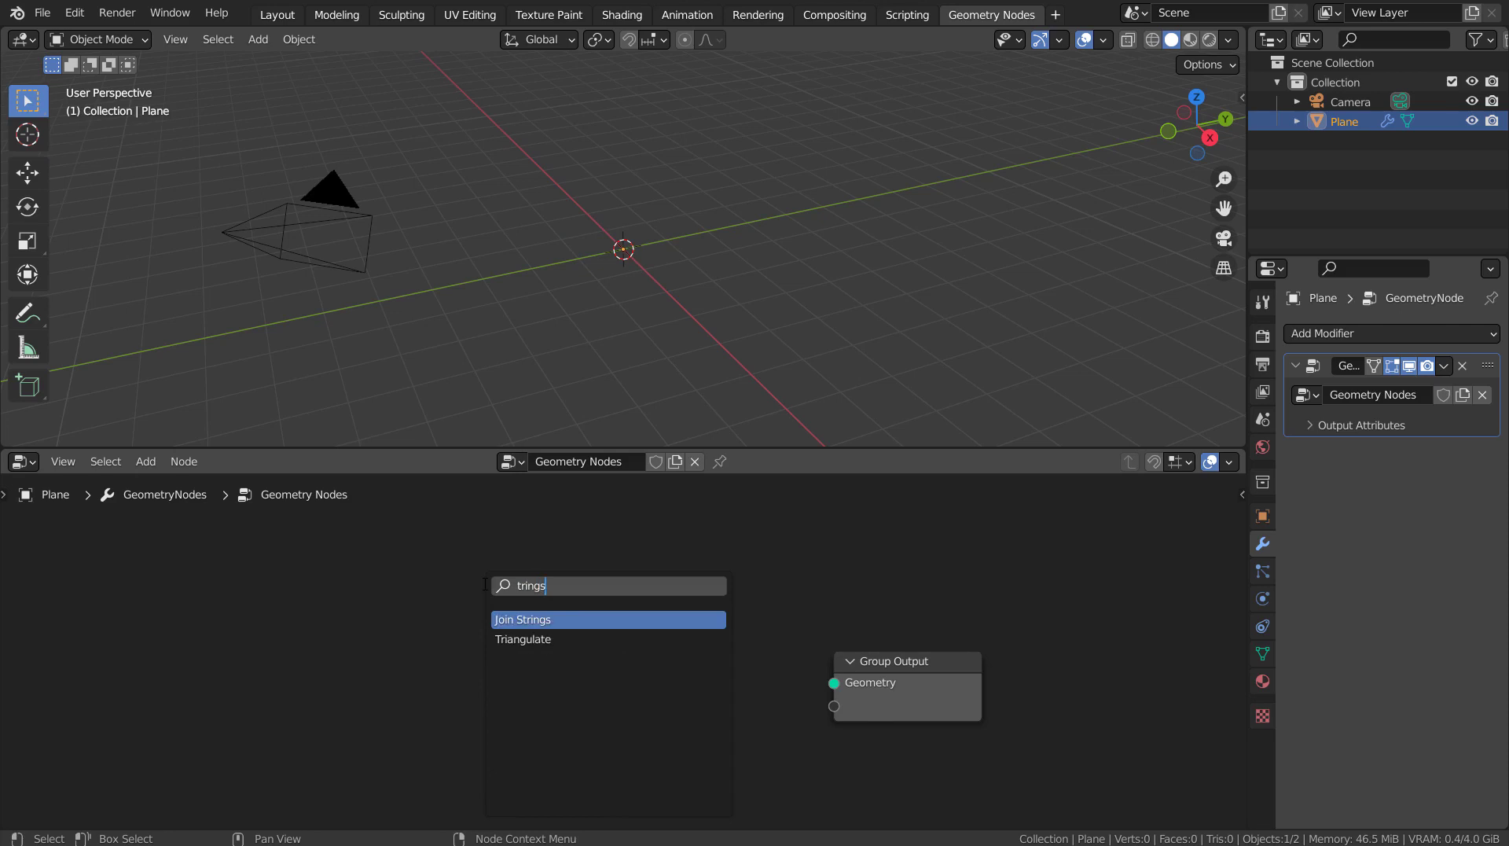
key("BackSpace")
key("BackSpace")
key("BackSpace")
key("BackSpace")
key("BackSpace")
key("BackSpace")
type("string")
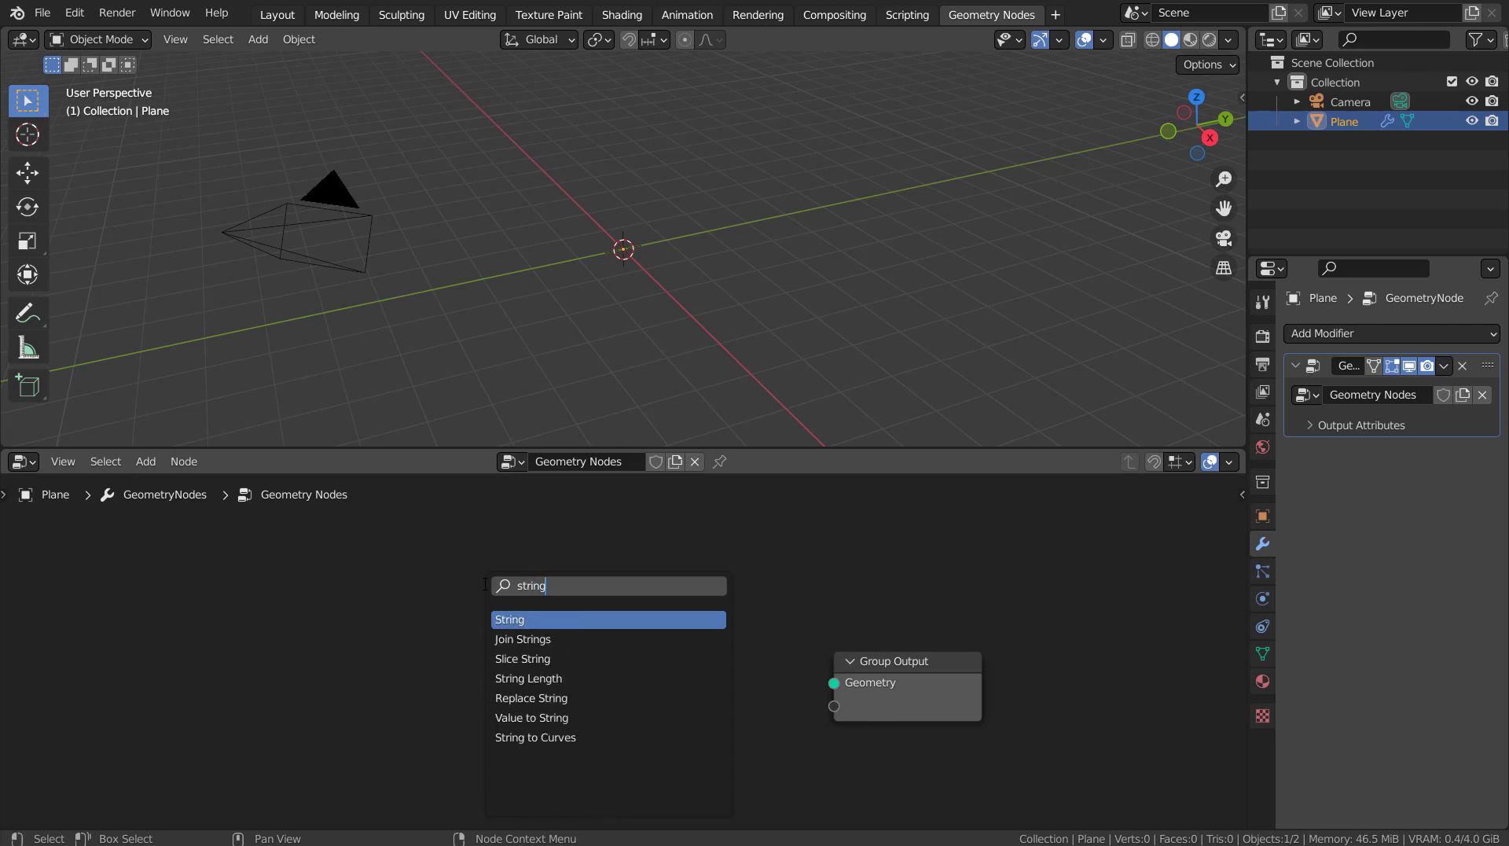
left_click(562, 738)
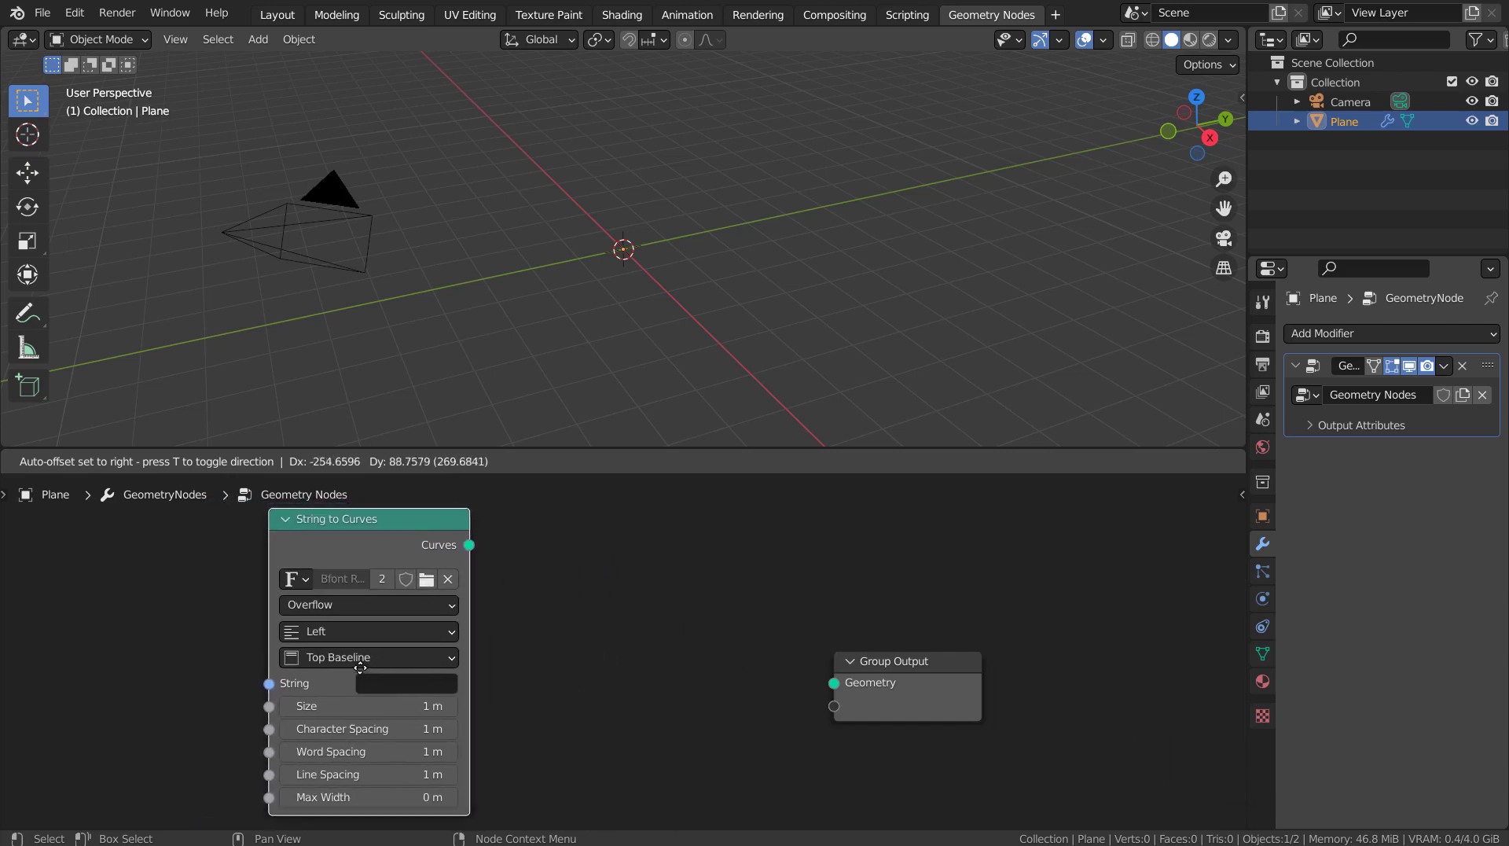
left_click(326, 657)
left_click_drag(469, 546, 818, 686)
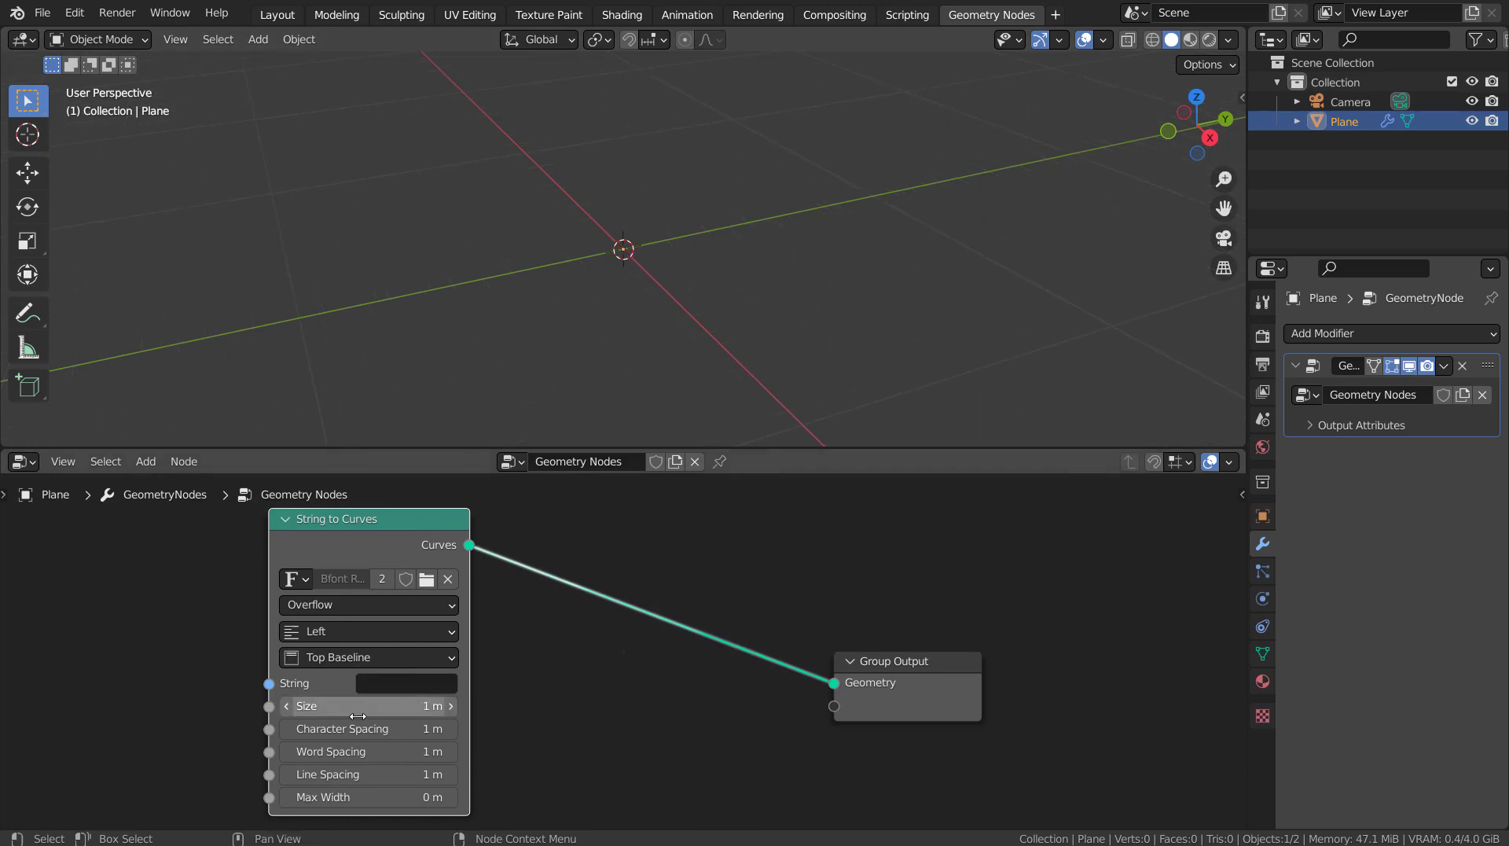
Set the String to Curves text to LOGO, view the outlines, and move the node left.
left_click(414, 684)
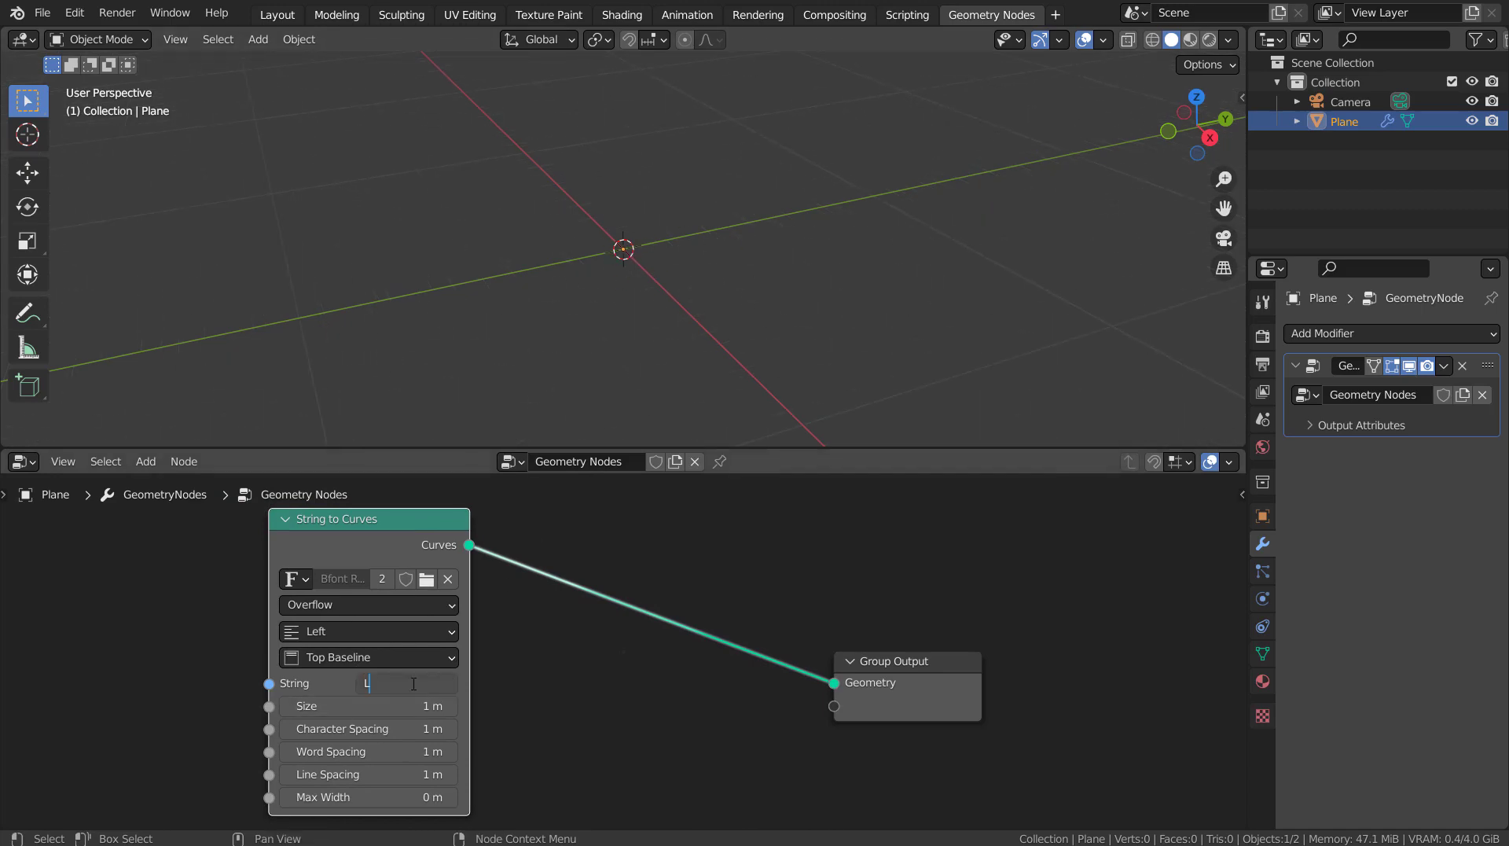
key("Tab")
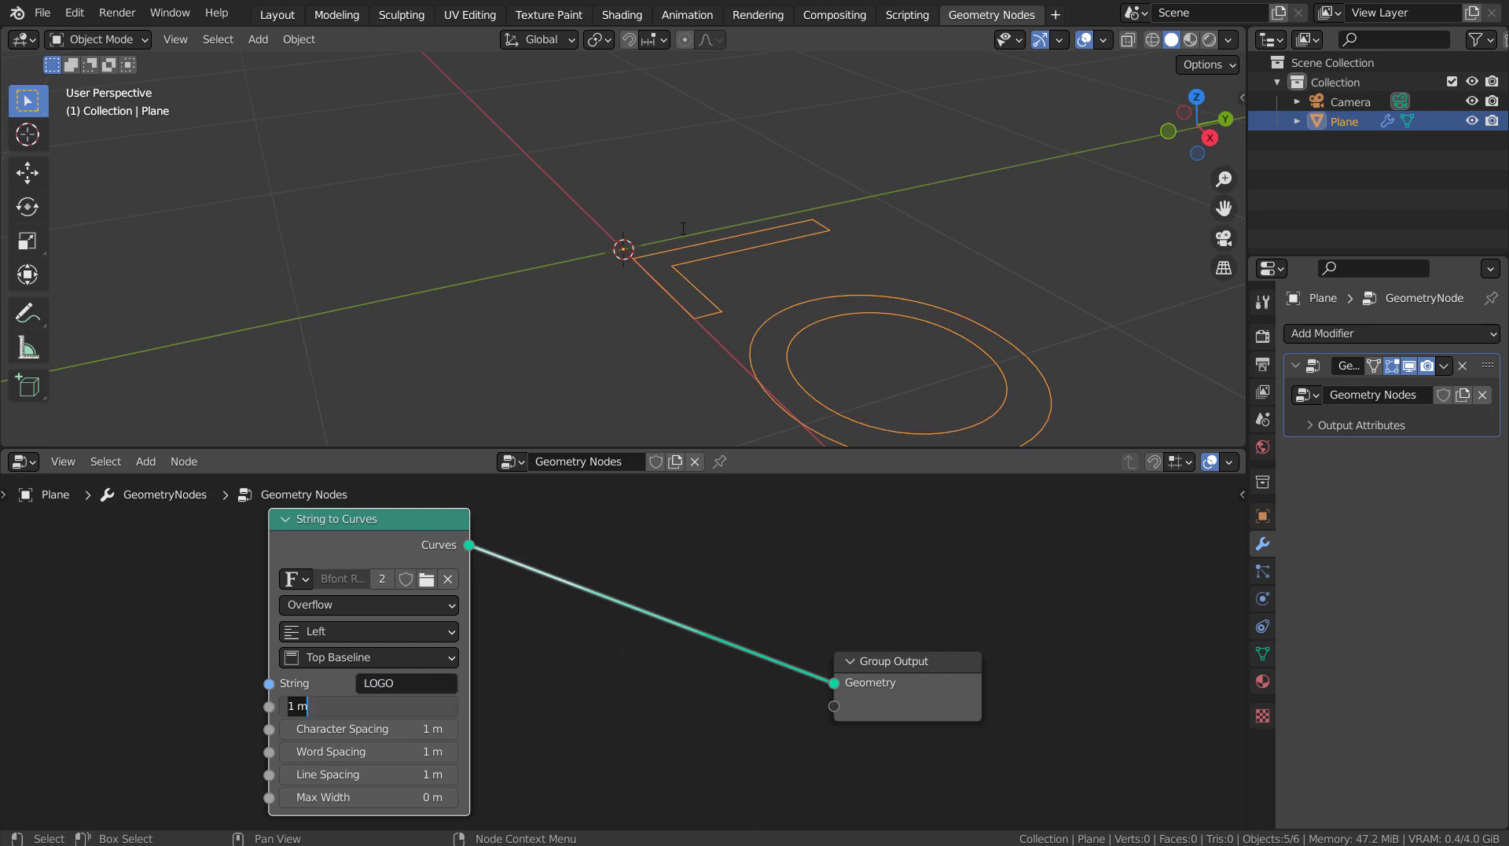
key("Return")
middle_click_drag(837, 351, 993, 438)
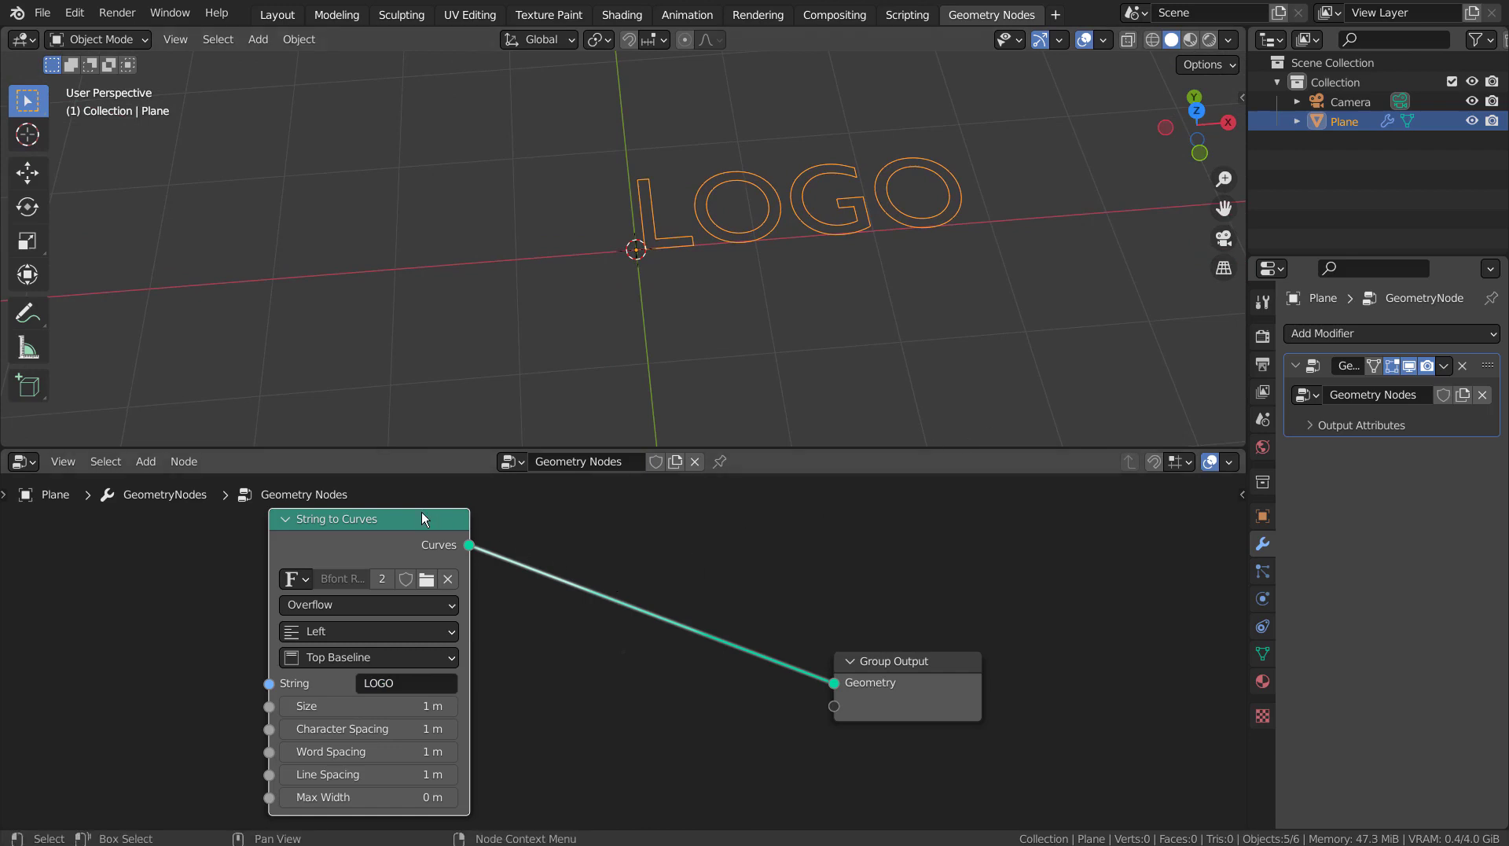
left_click_drag(419, 513, 296, 516)
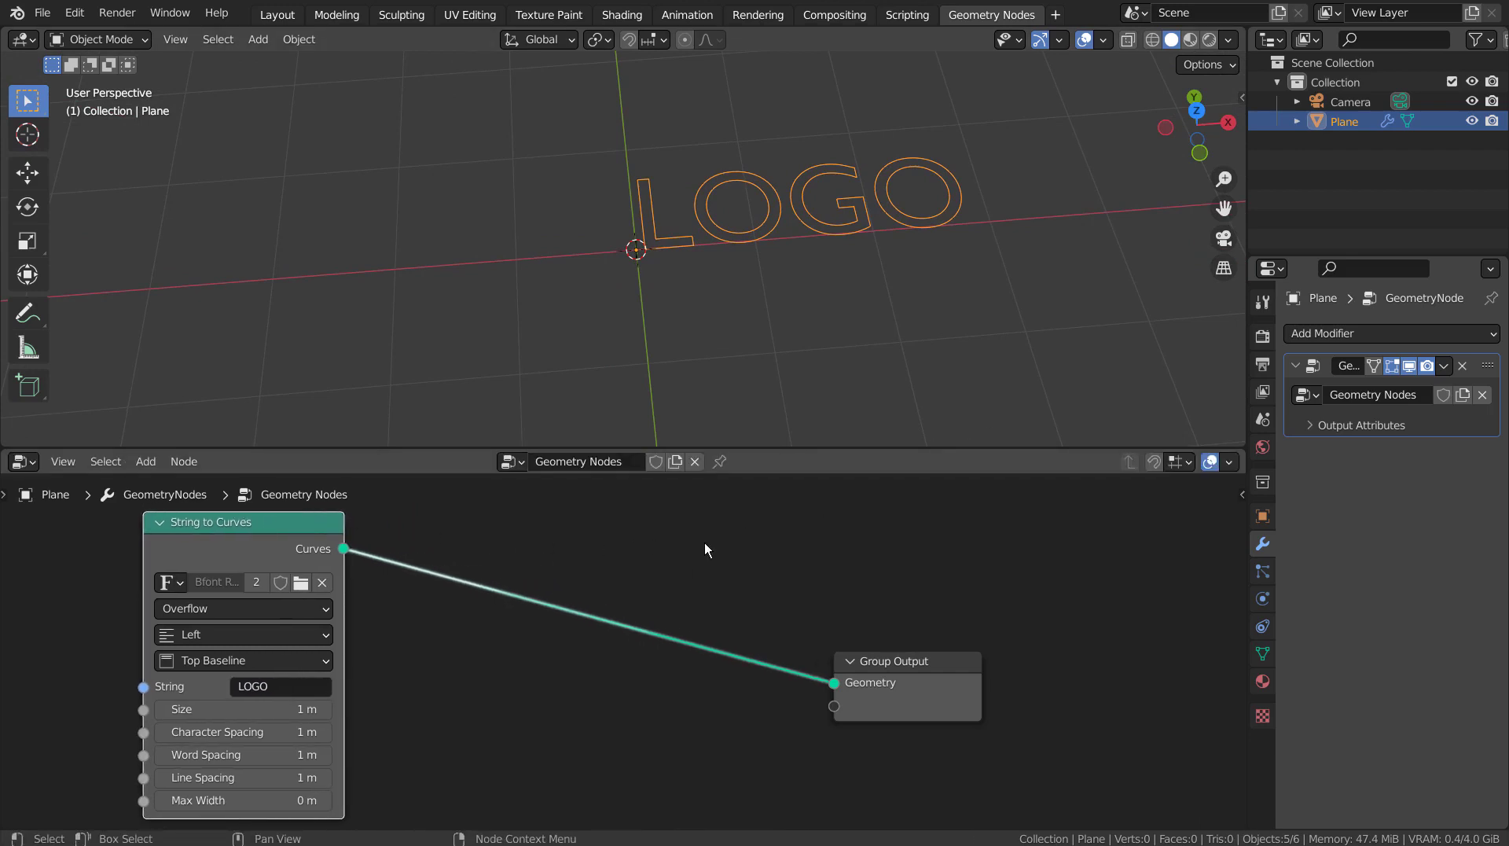
Insert a Fill Curve node on the String to Curves–Group Output link so the letters fill.
key("shift+a")
left_click(715, 360)
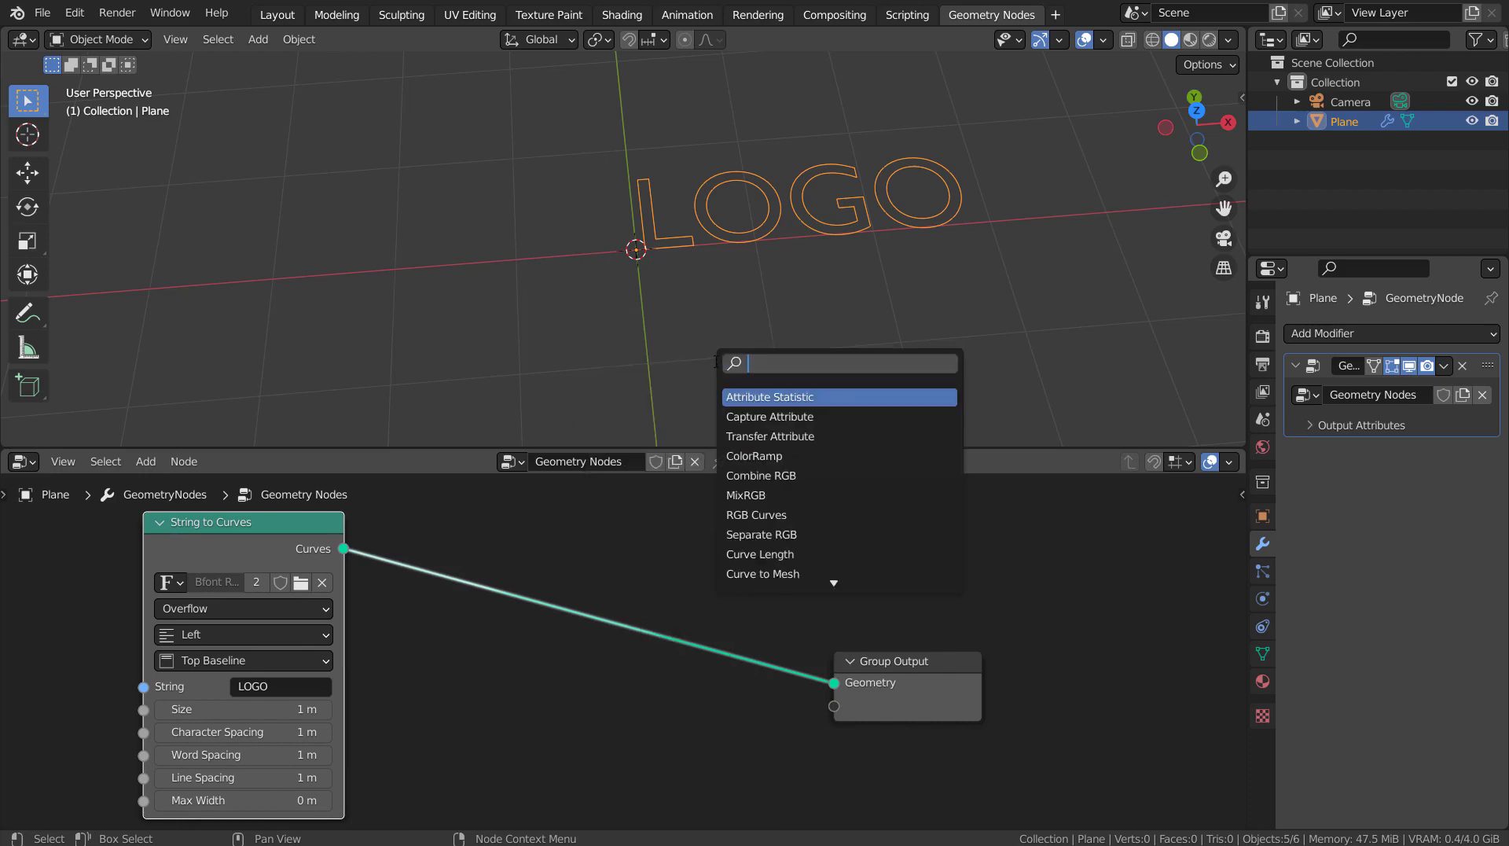
type("fill")
key("Return")
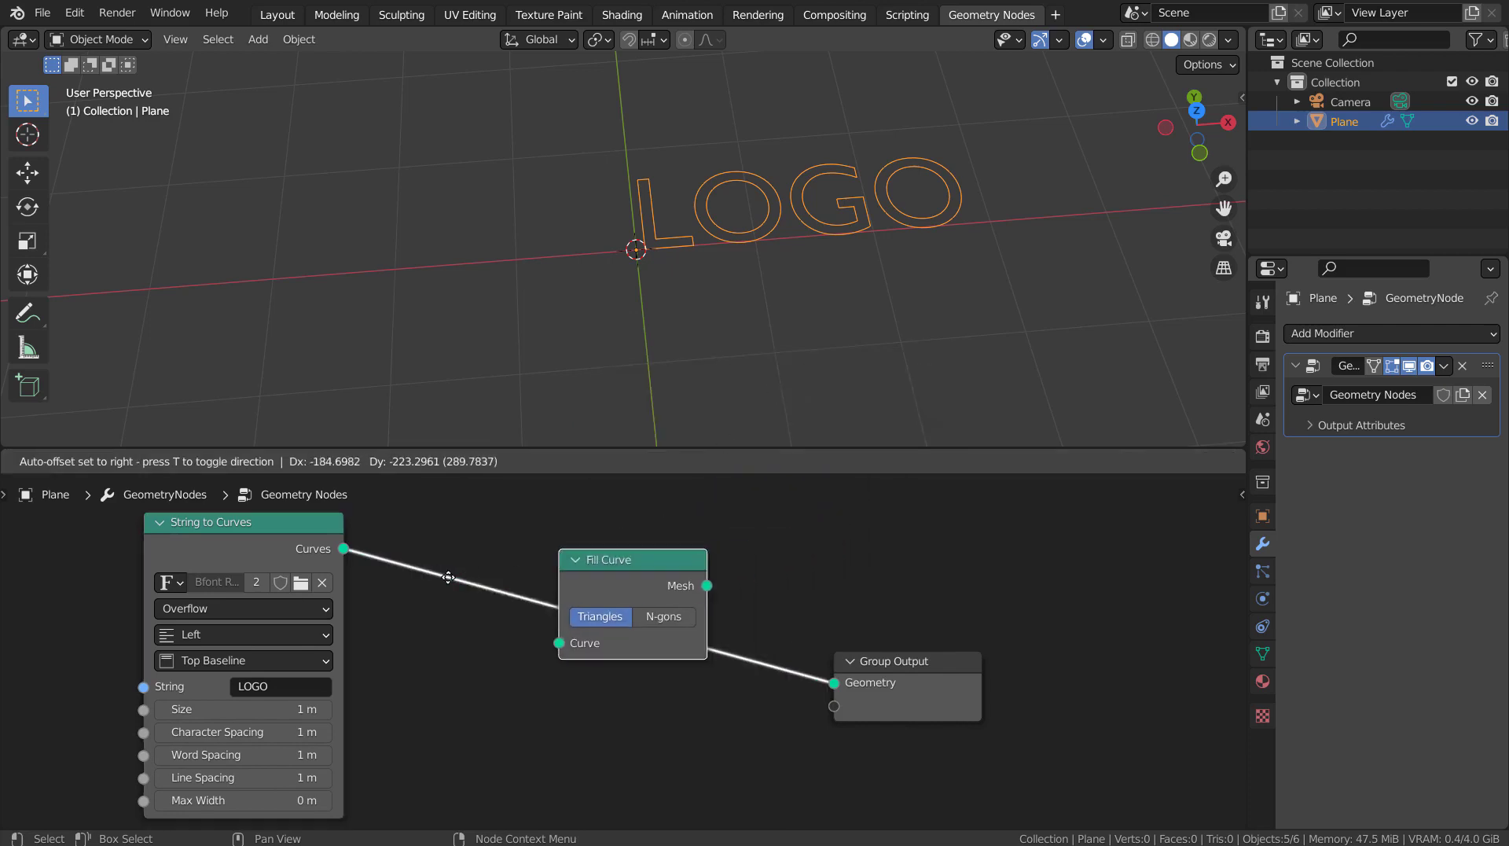
left_click(441, 550)
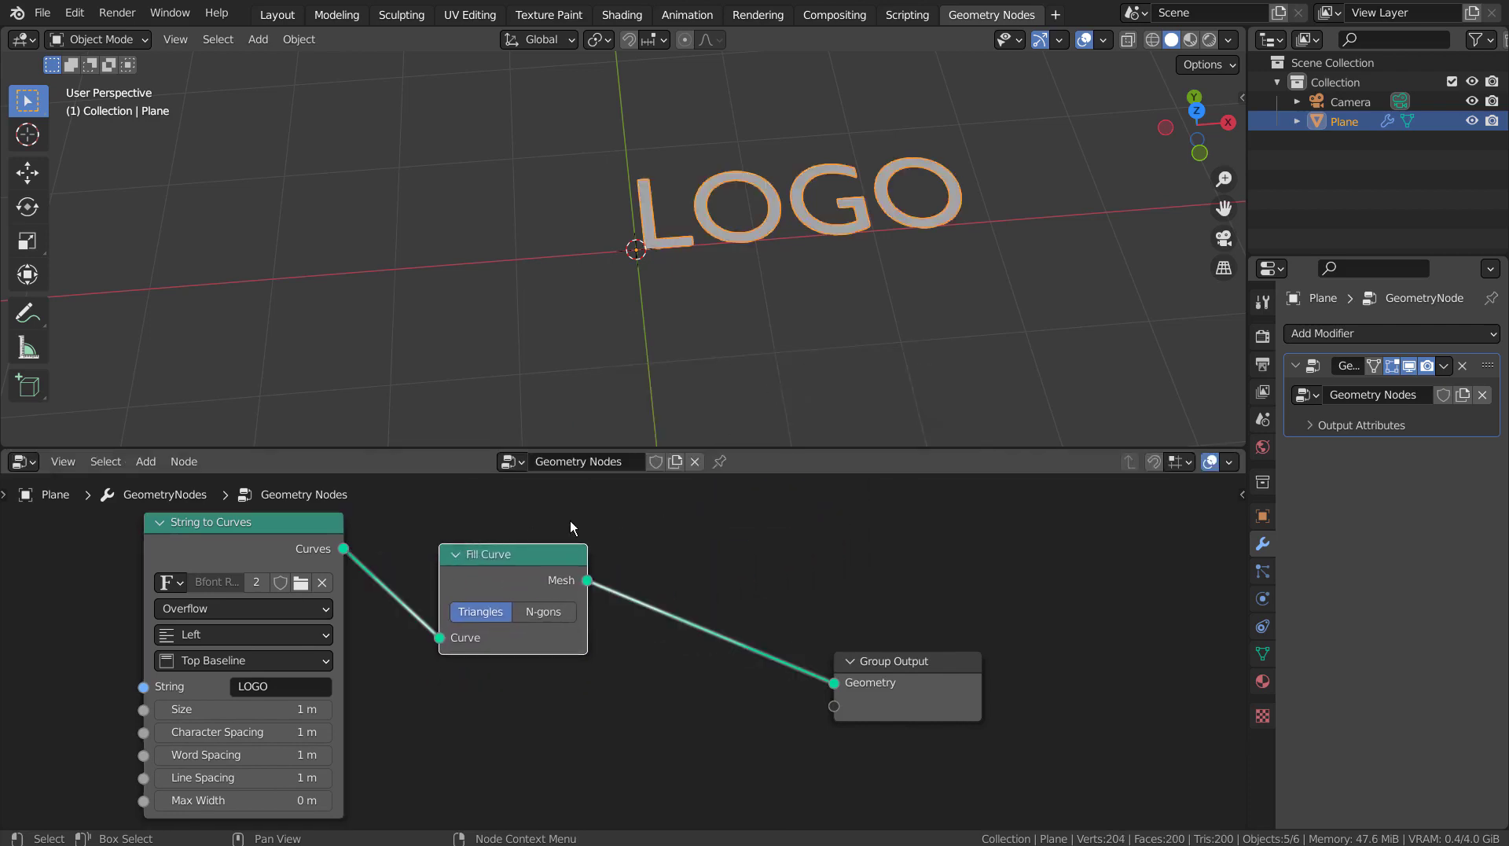
middle_click_drag(813, 321, 884, 316)
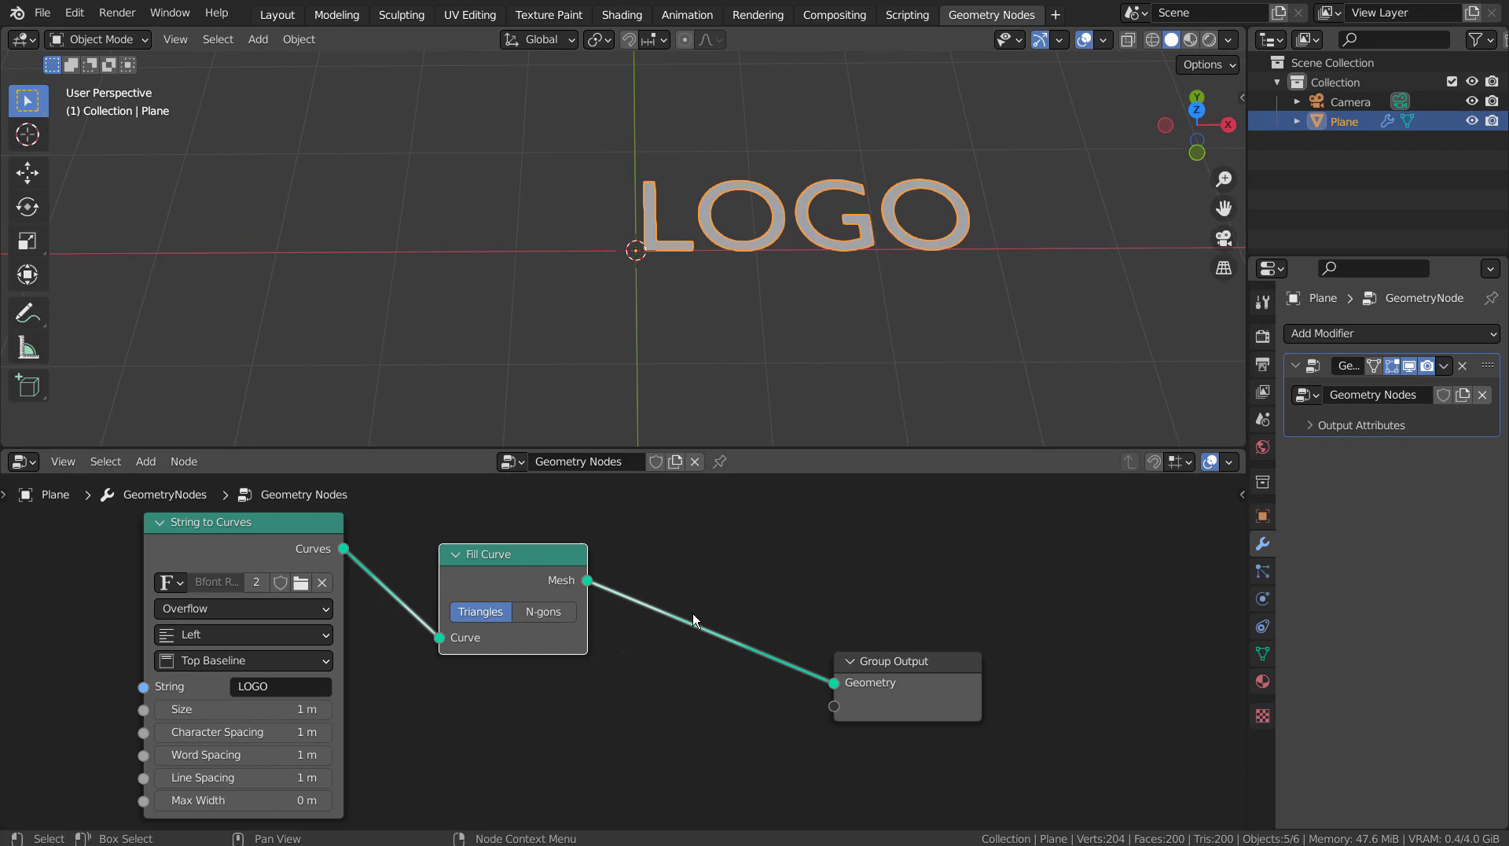
Insert a Set Material node between Fill Curve and Group Output.
key("shift+a")
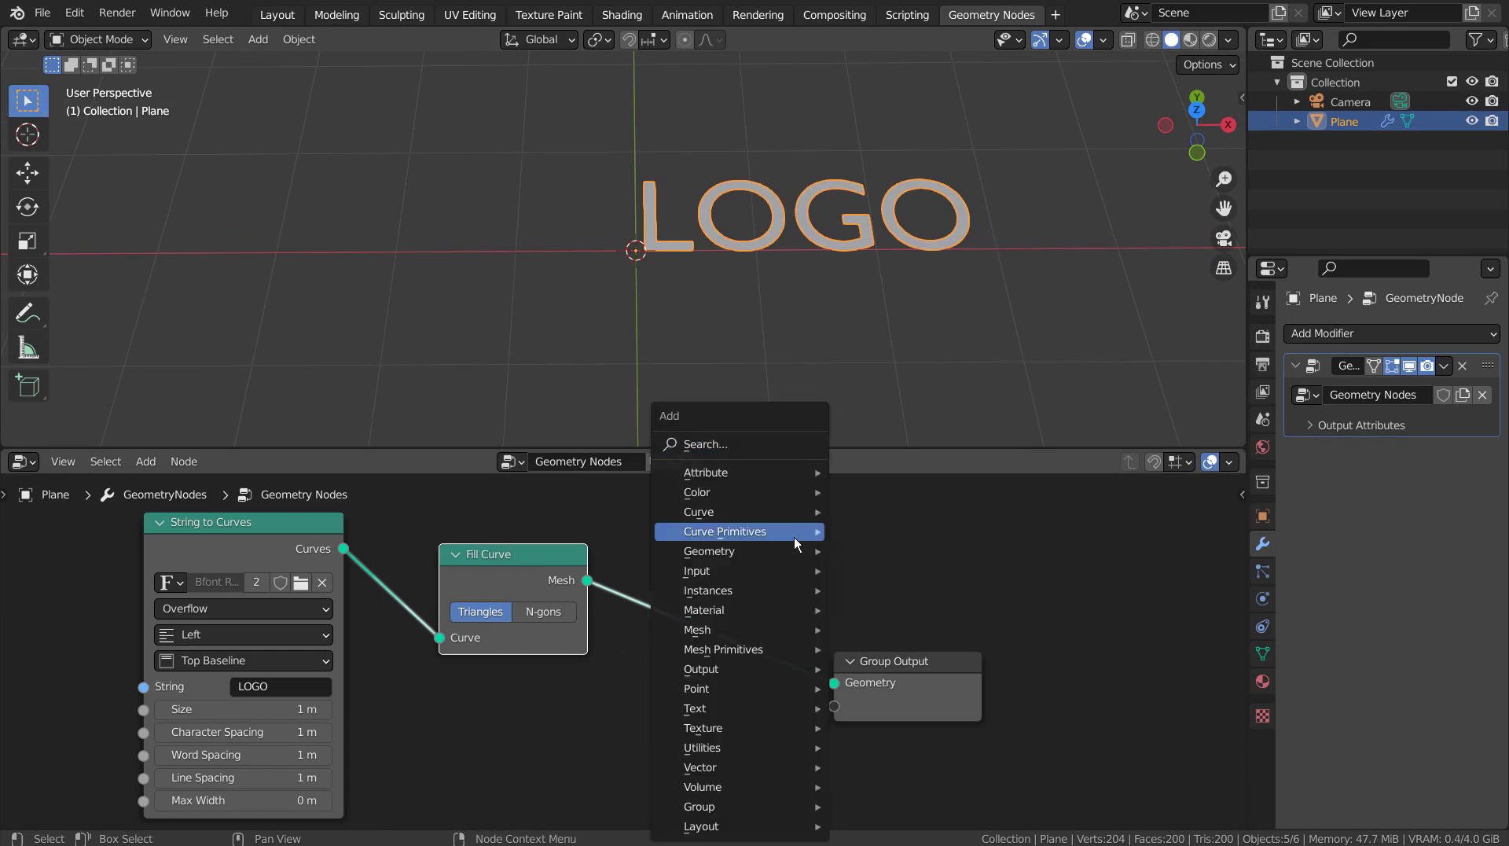
left_click(786, 443)
type("set m")
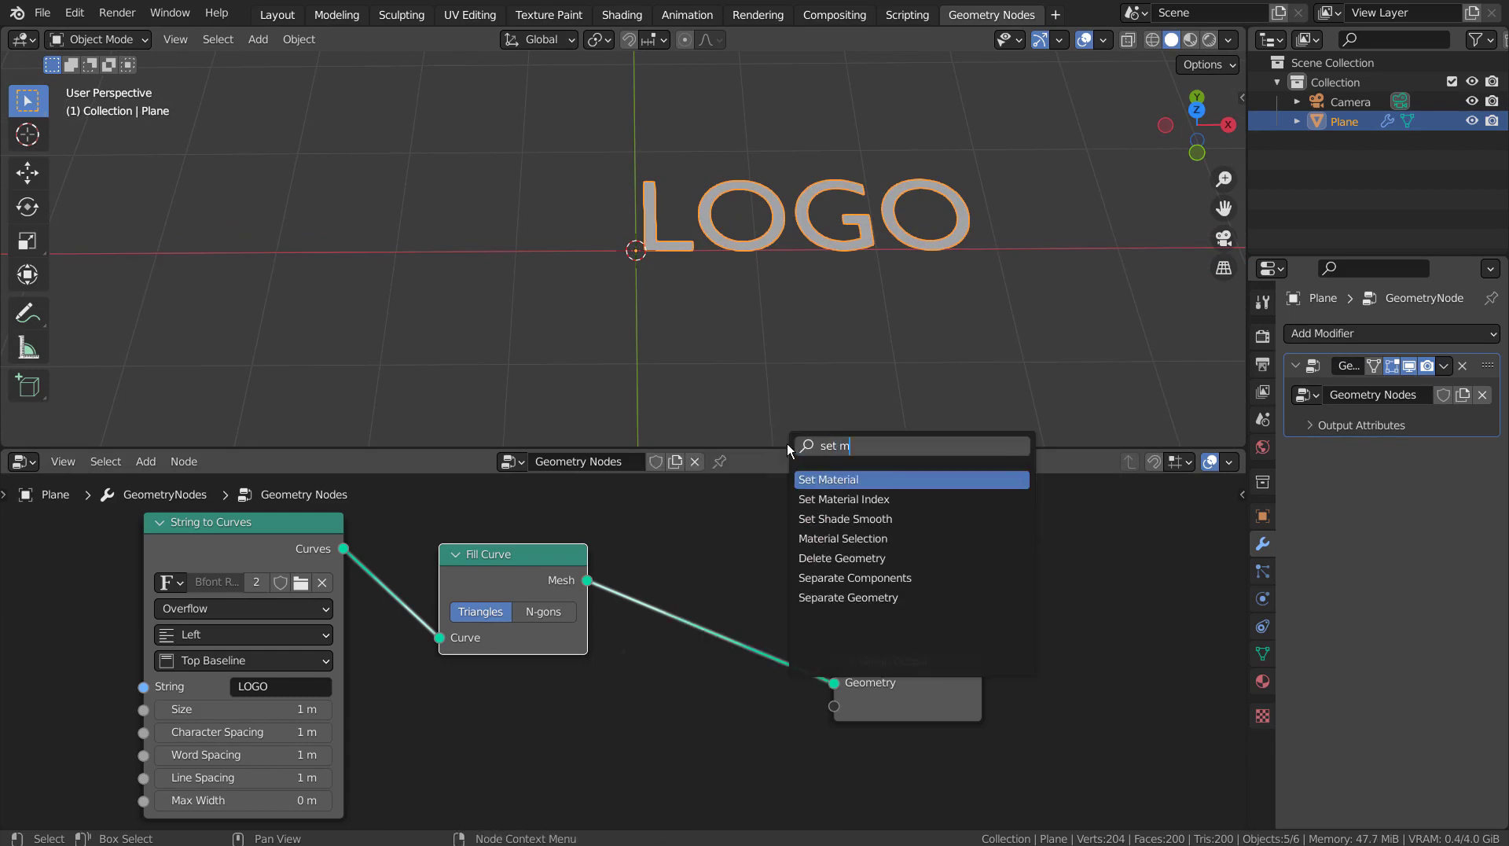
key("Return")
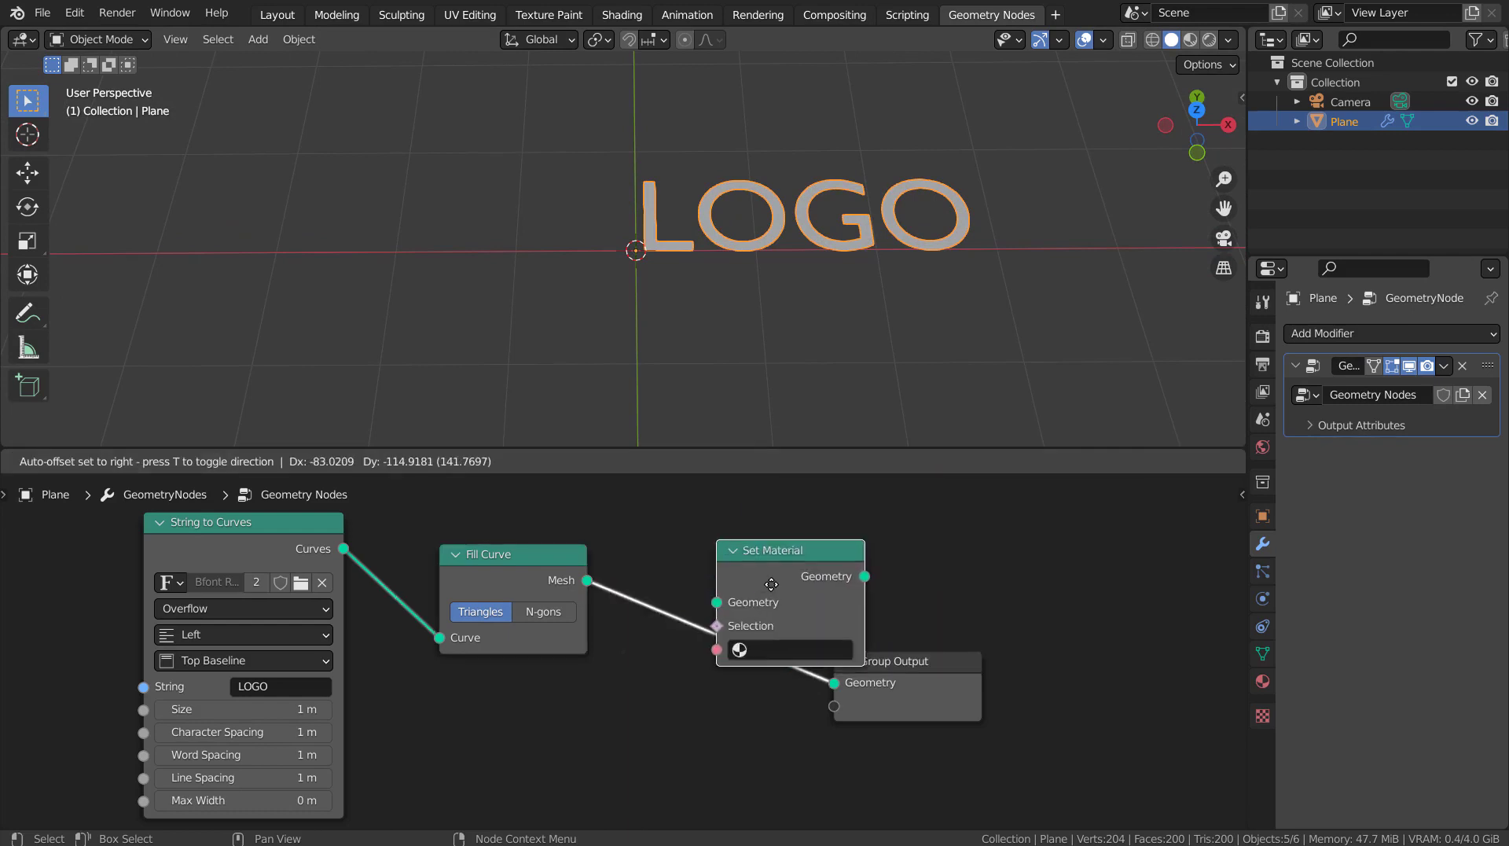
left_click(751, 620)
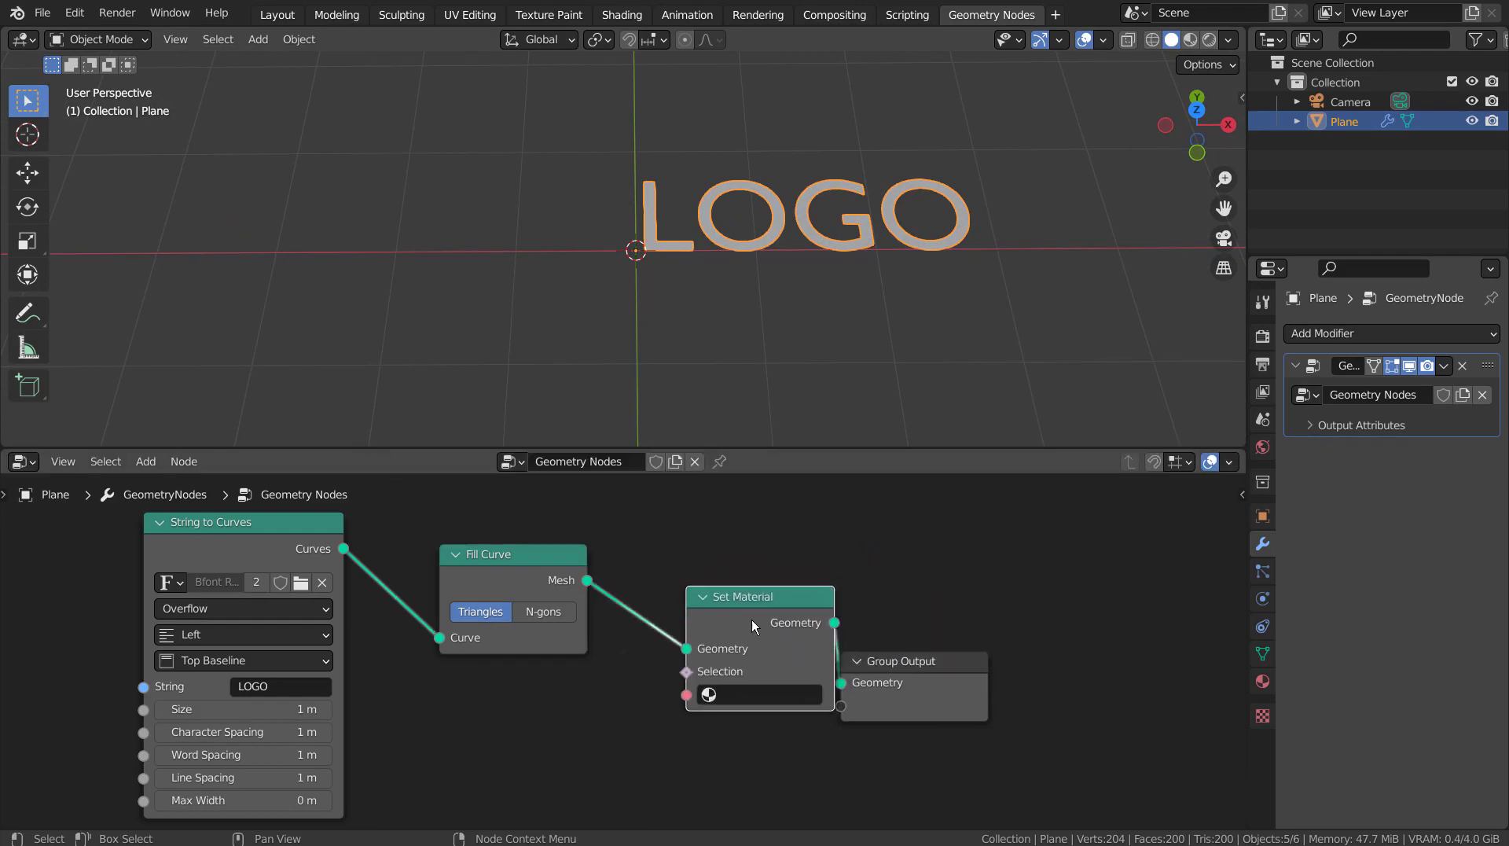
Create a new blue, more metallic material and switch to Material Preview shading.
left_click(1264, 681)
left_click(1360, 412)
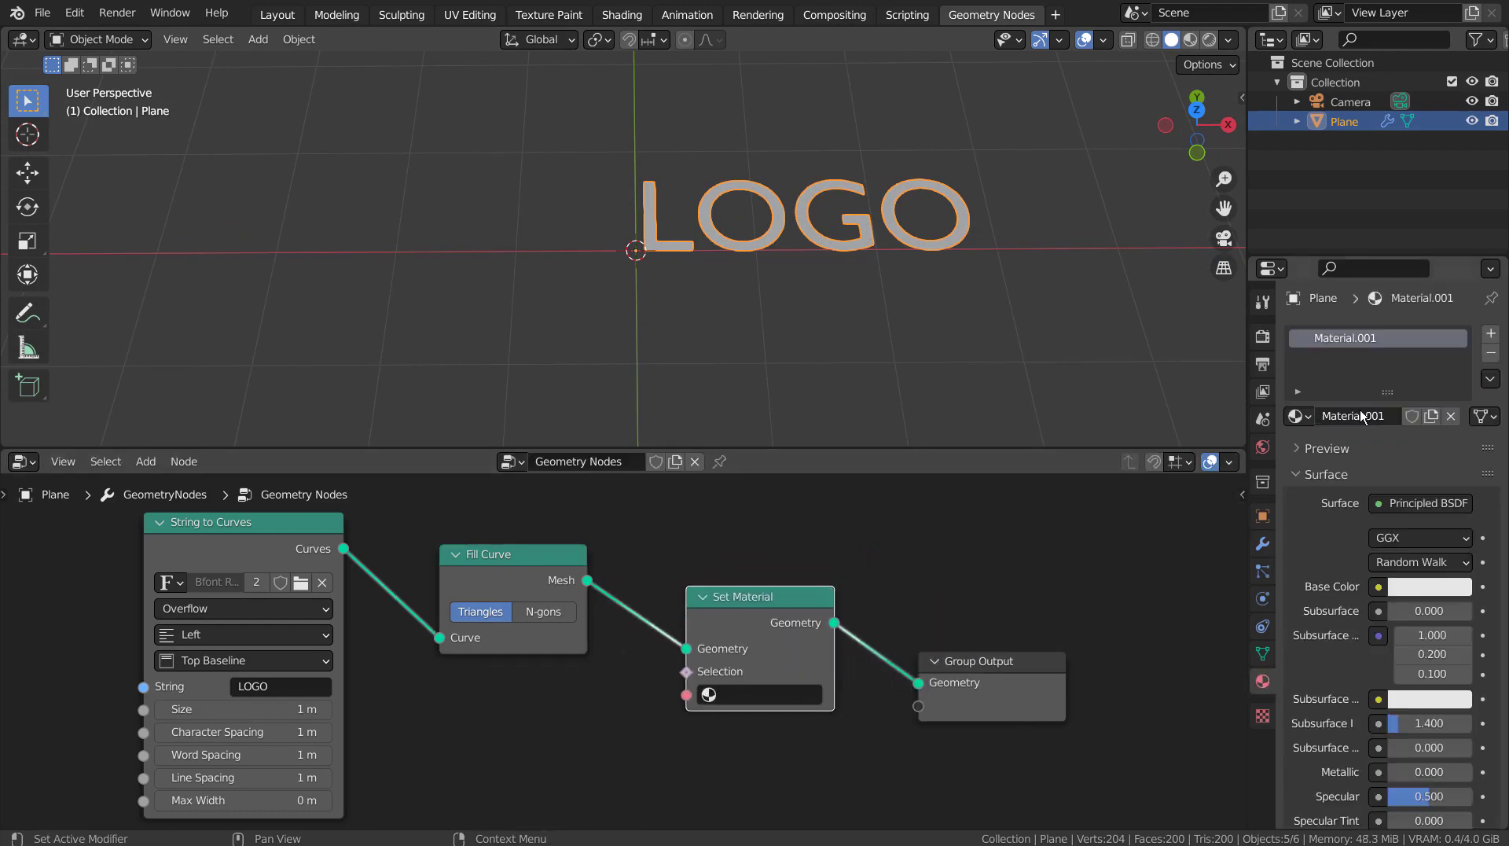
left_click(1421, 588)
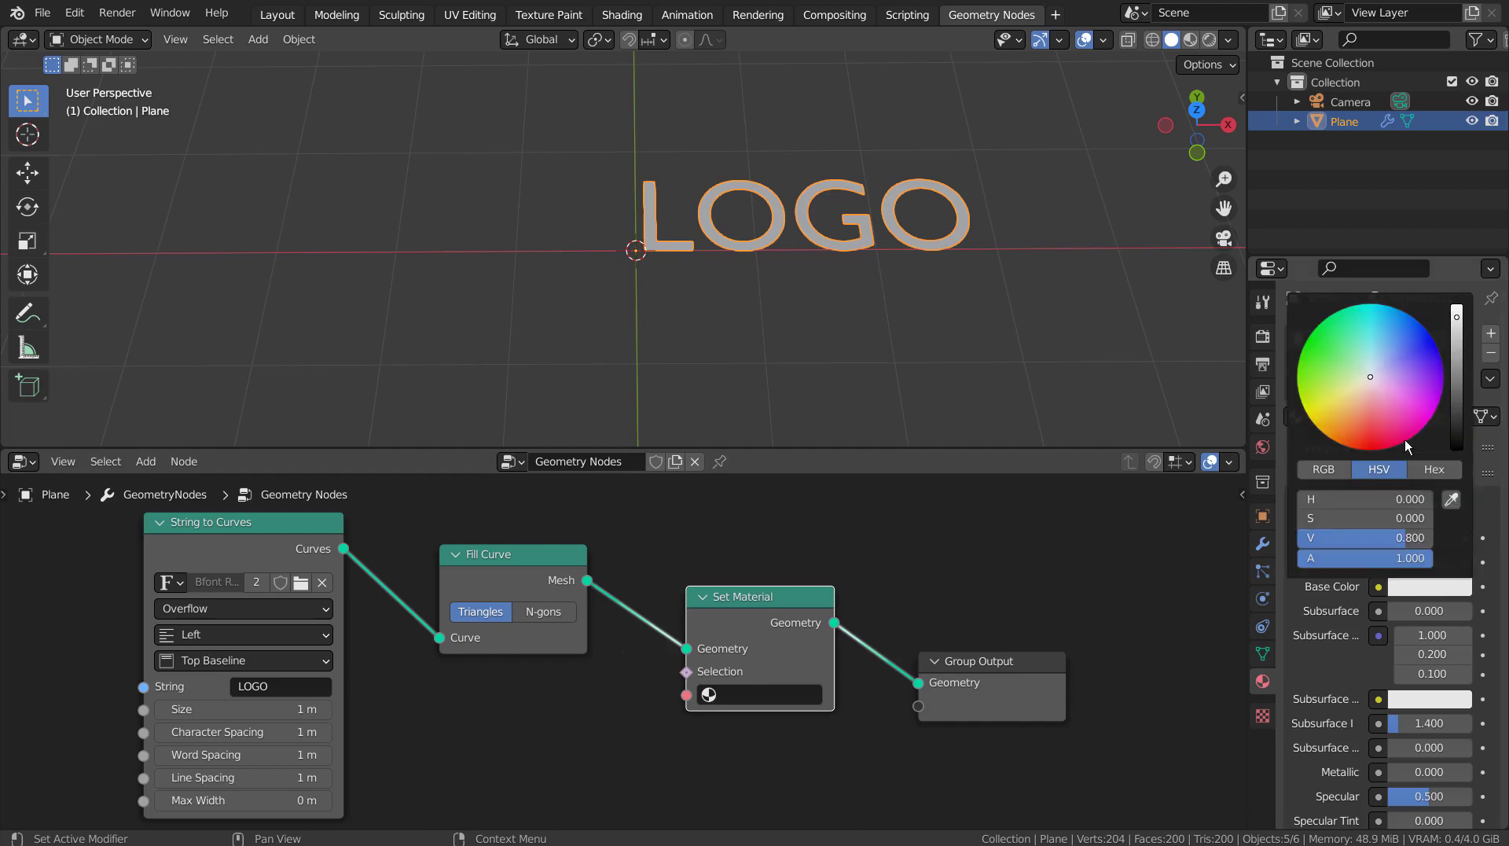
left_click(1397, 332)
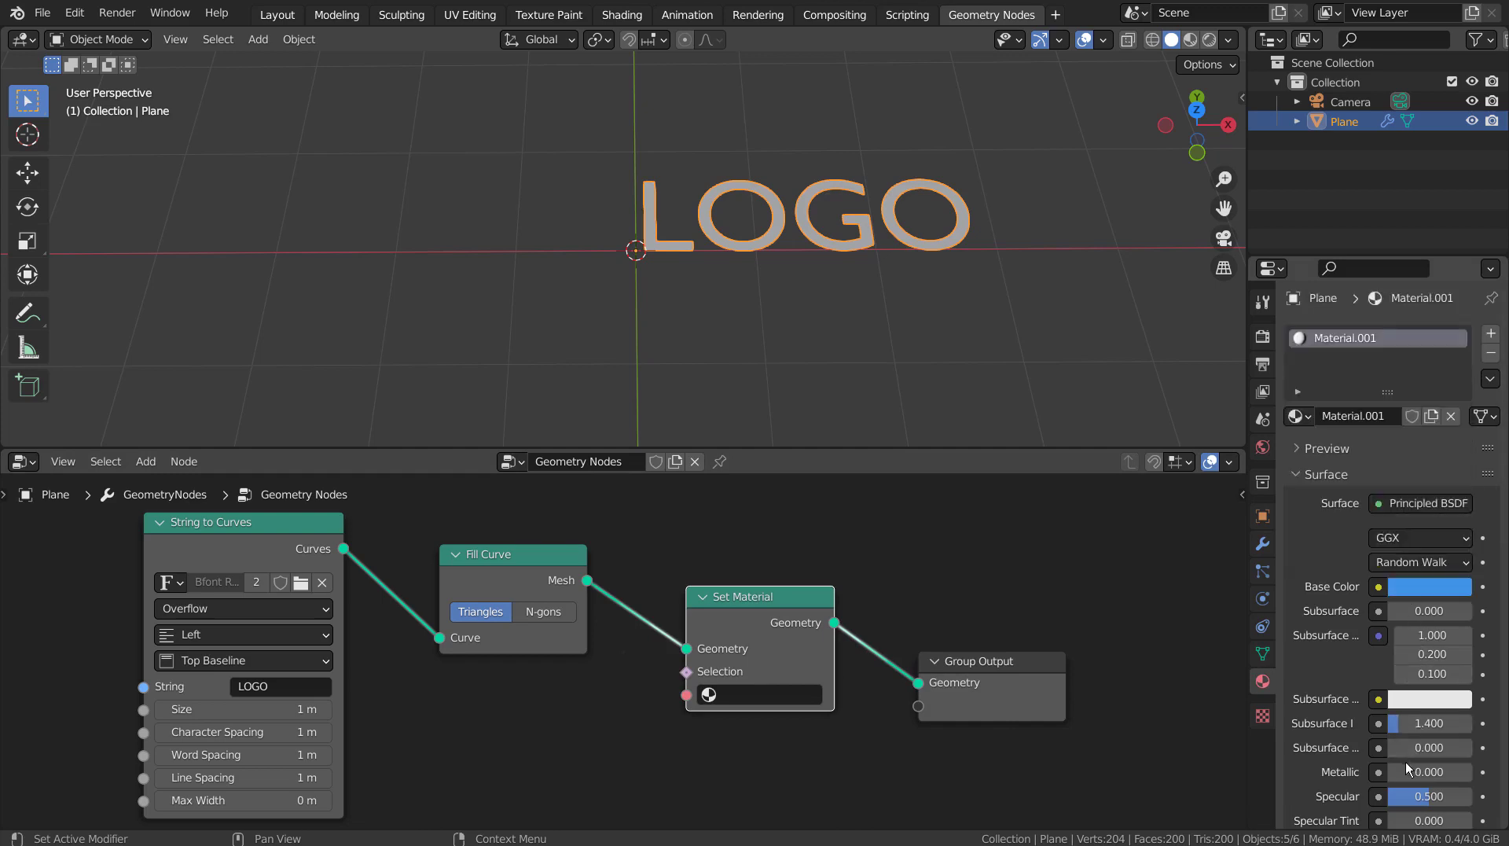
left_click_drag(1407, 772, 1448, 772)
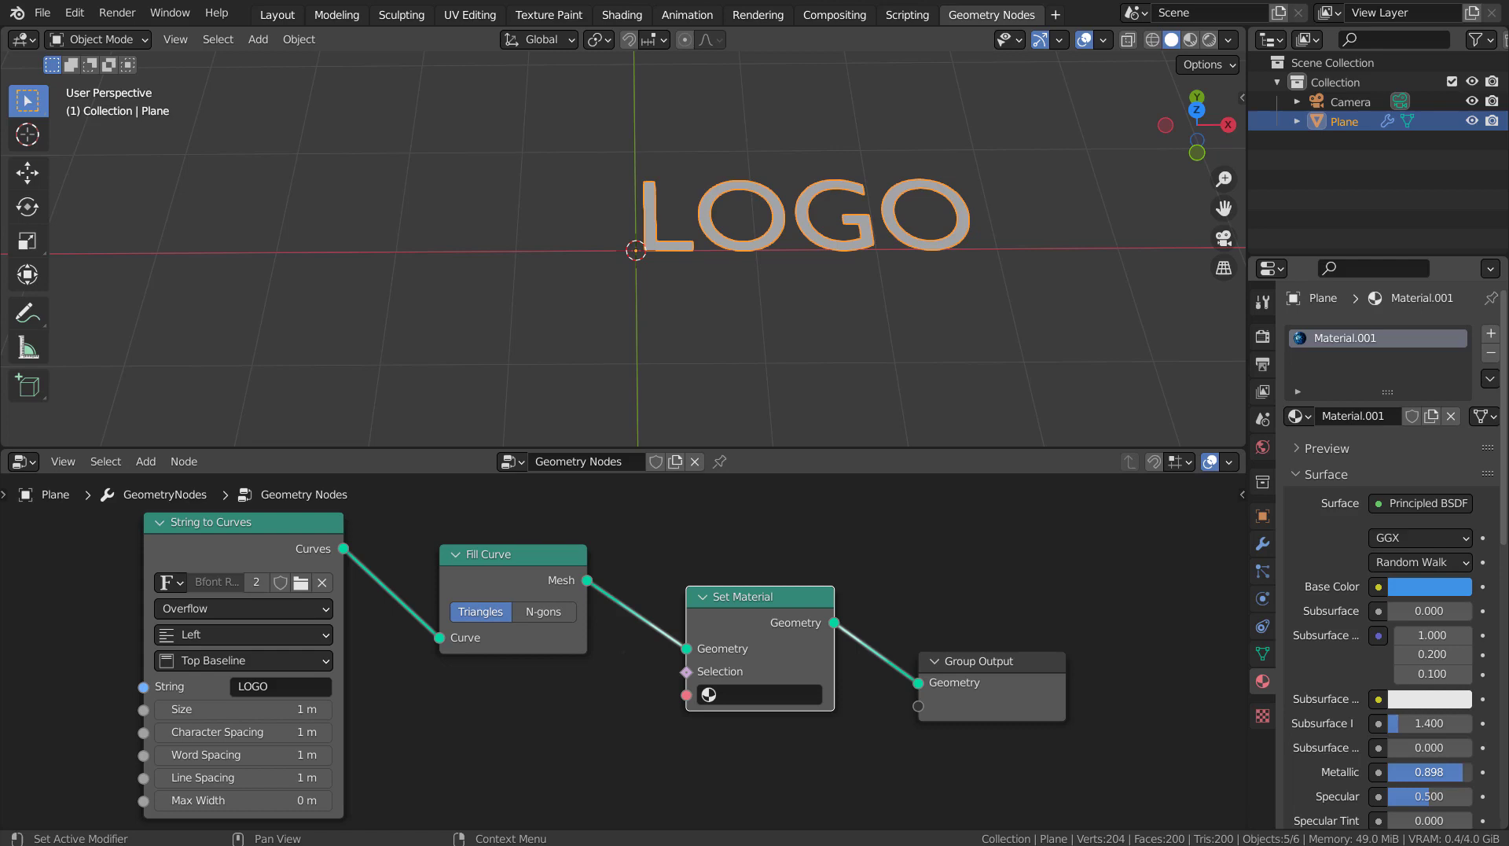
left_click(1190, 40)
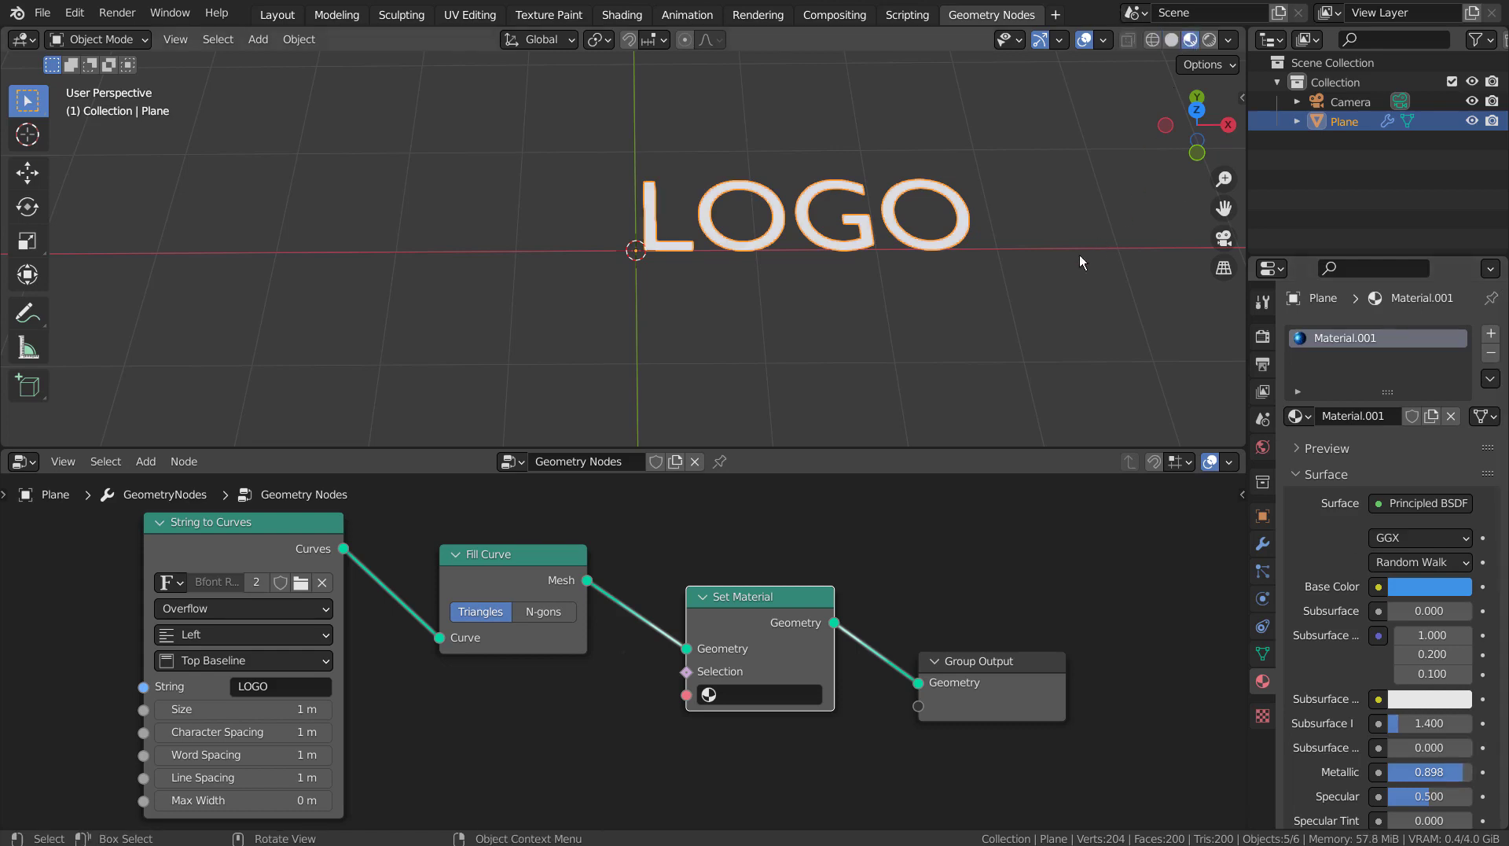
Assign Material.001 in the Set Material node so LOGO turns blue.
mouse_move(904, 330)
middle_mouse_down()
mouse_move(998, 259)
mouse_move(966, 310)
mouse_move(735, 243)
mouse_move(714, 219)
mouse_move(904, 314)
middle_mouse_up()
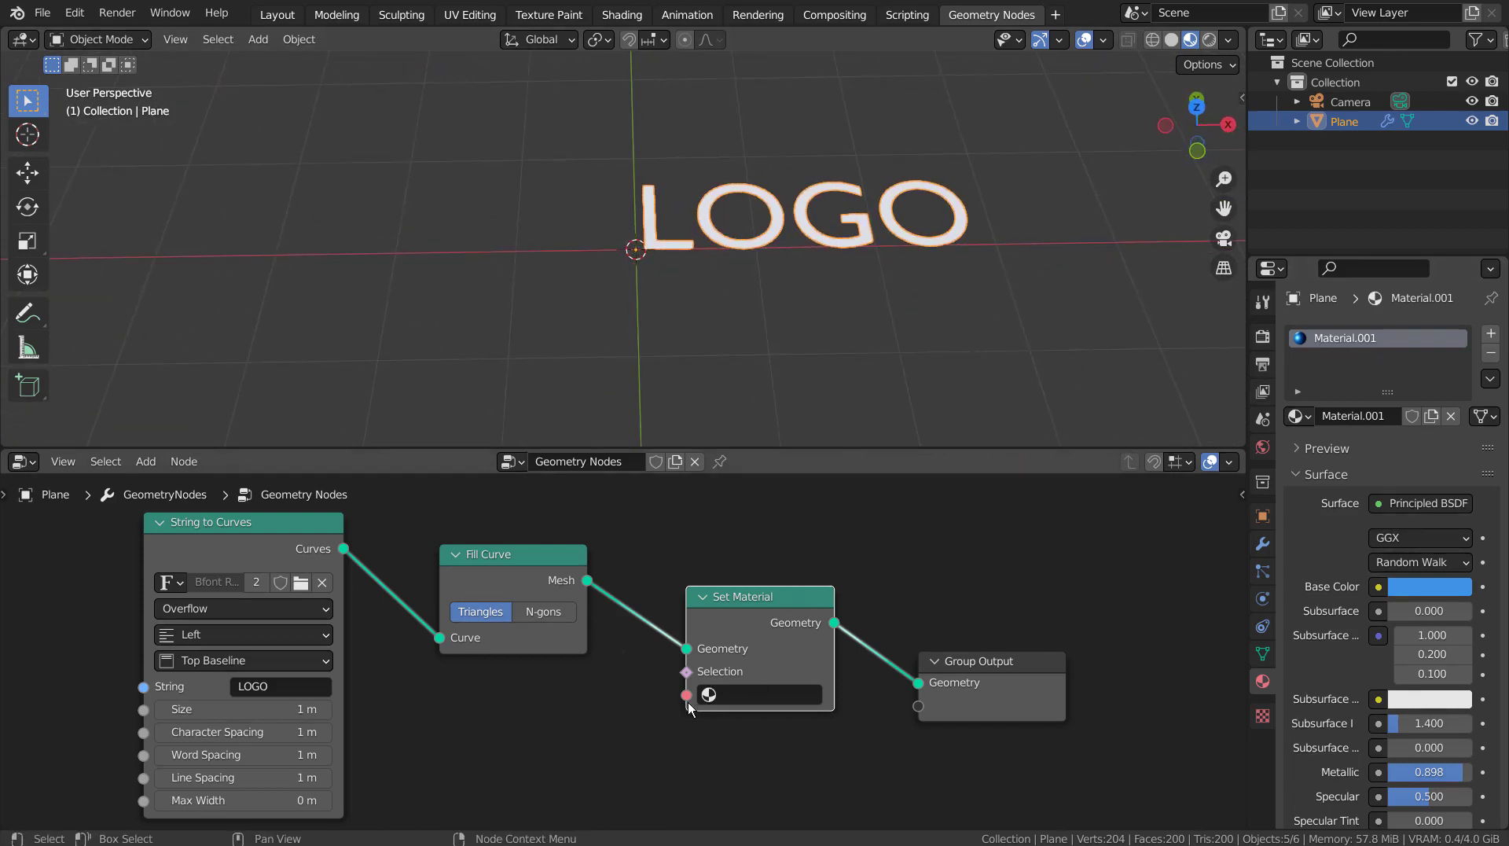
left_click(710, 698)
left_click(735, 496)
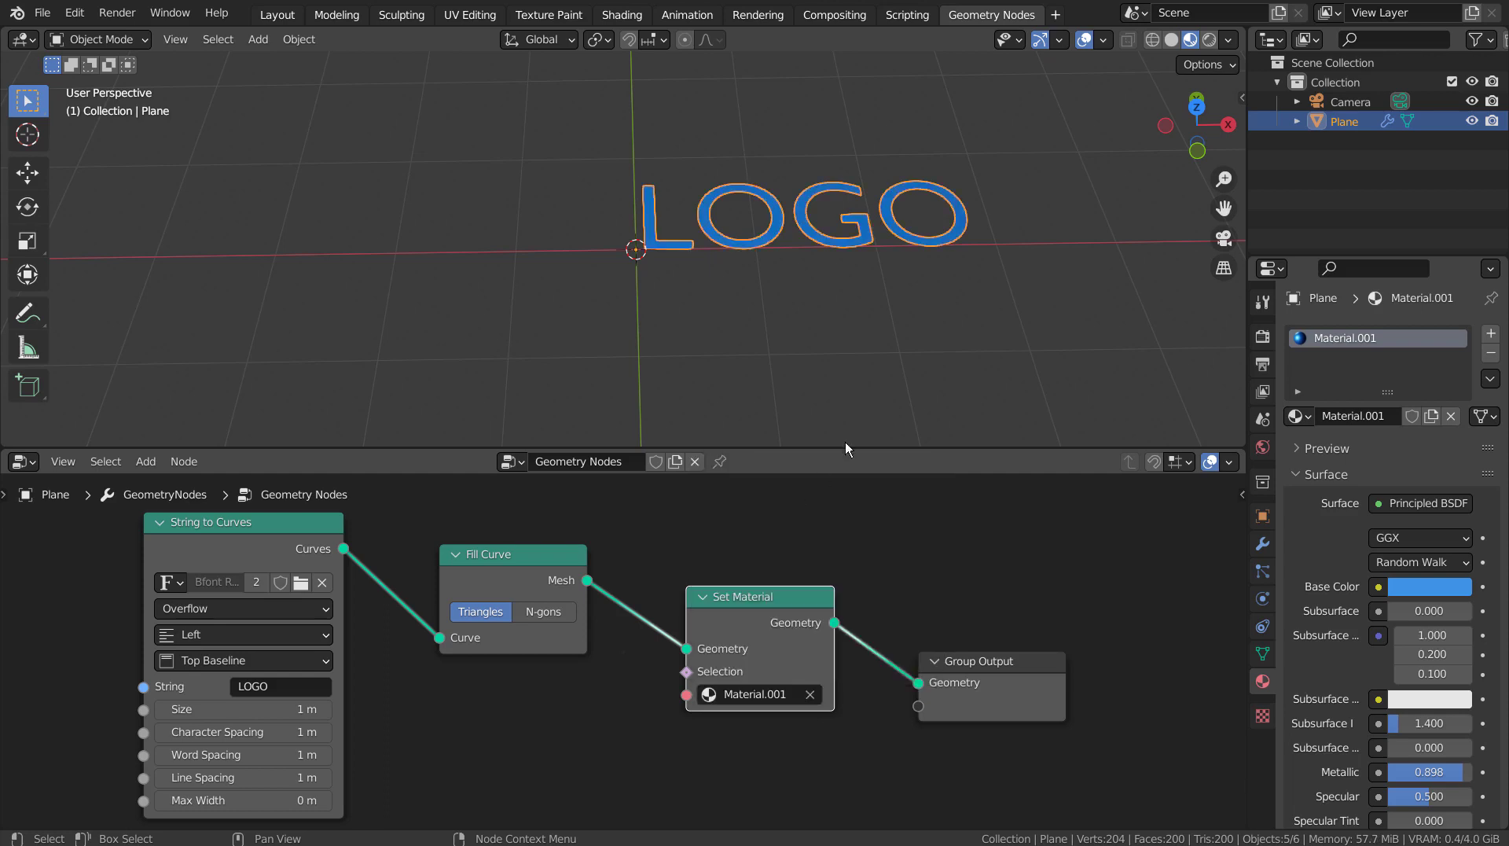
middle_click_drag(933, 257, 918, 228)
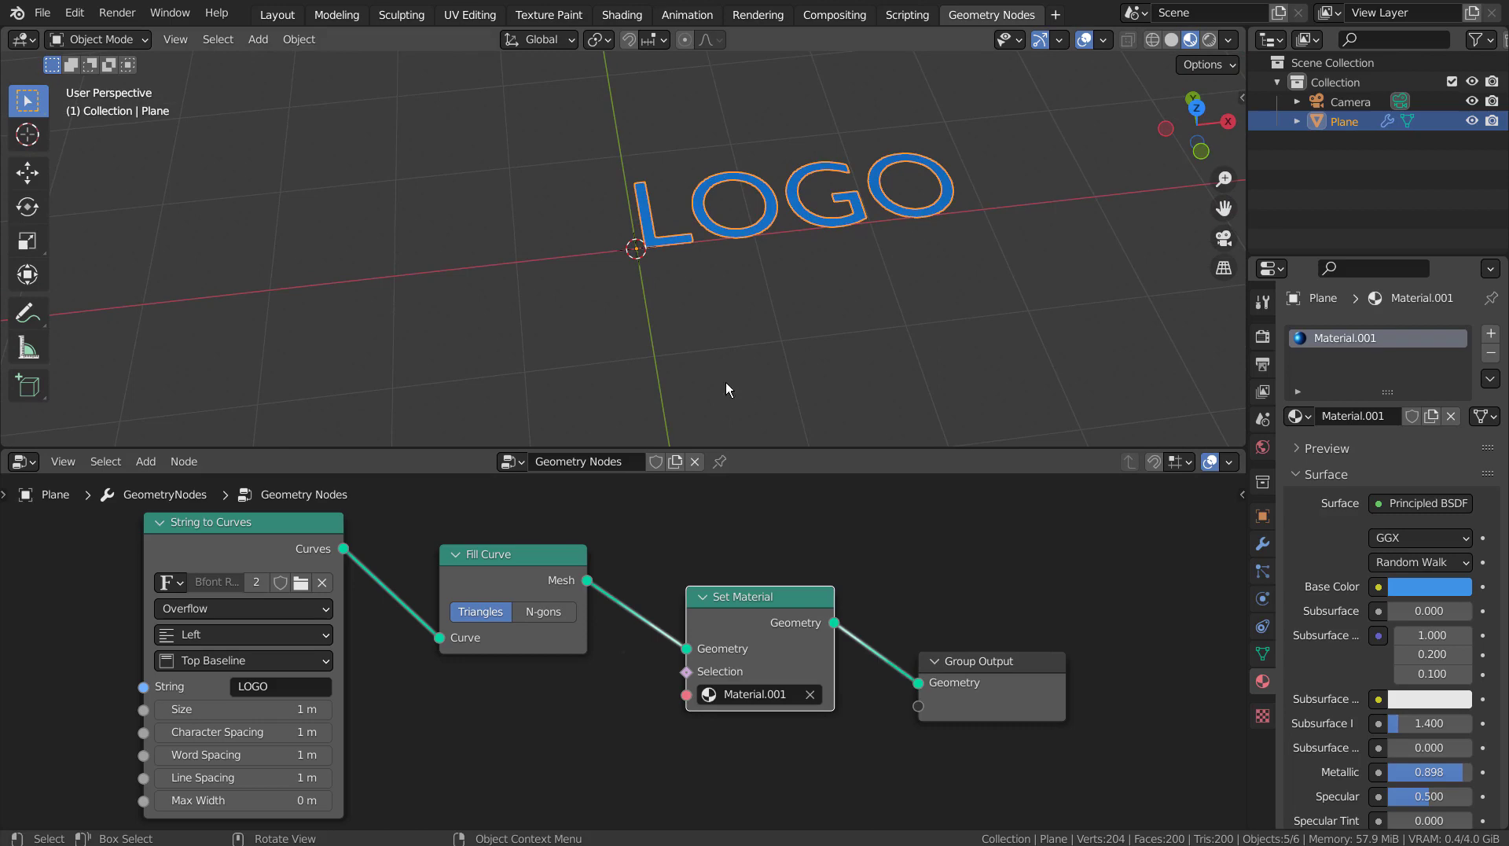
Add a Solidify modifier to the text, keeping its default thickness.
left_click(1262, 543)
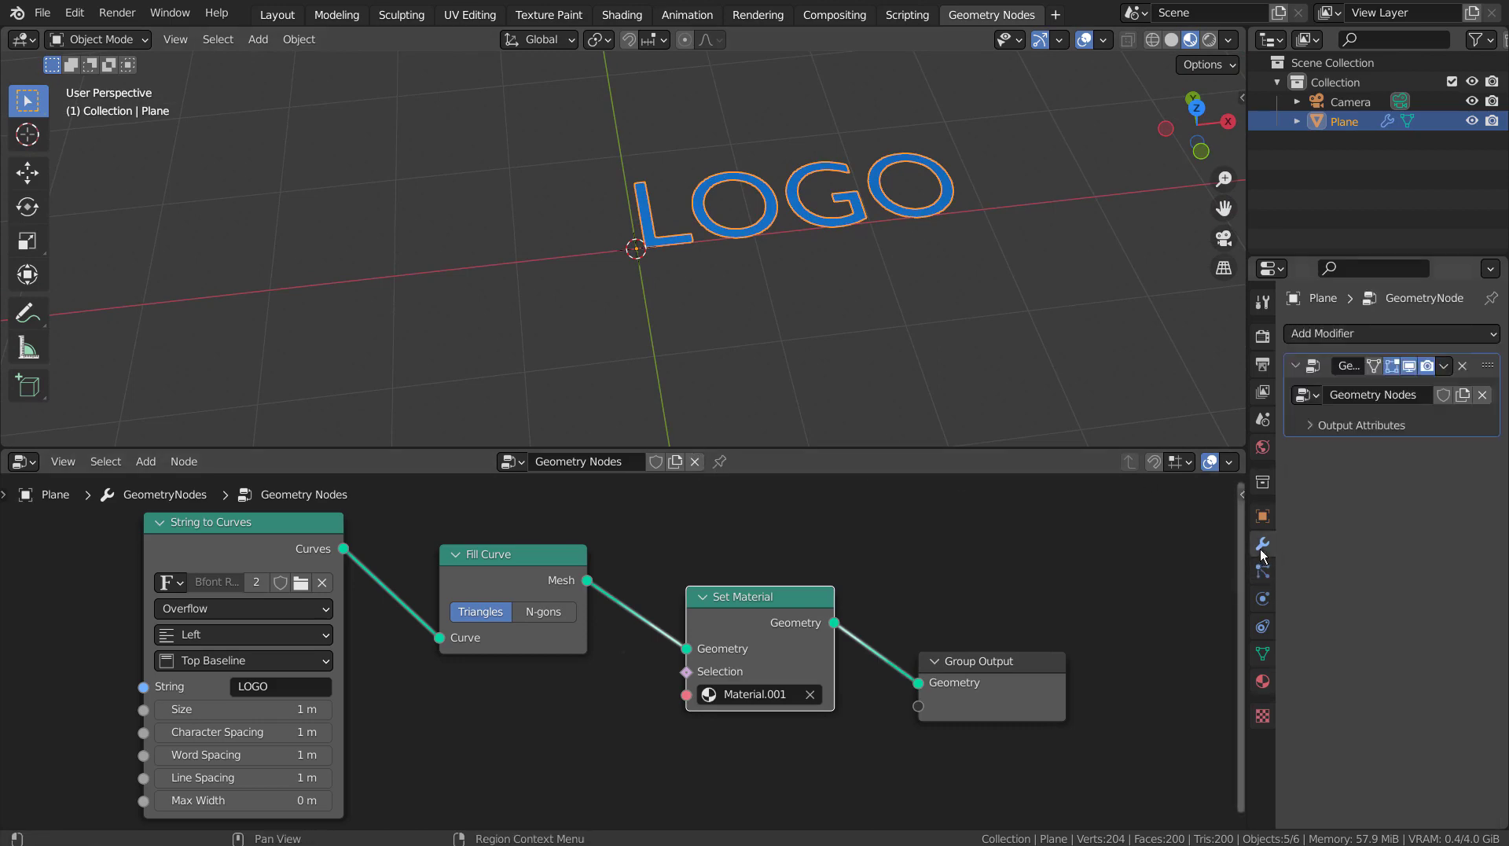
left_click(1361, 341)
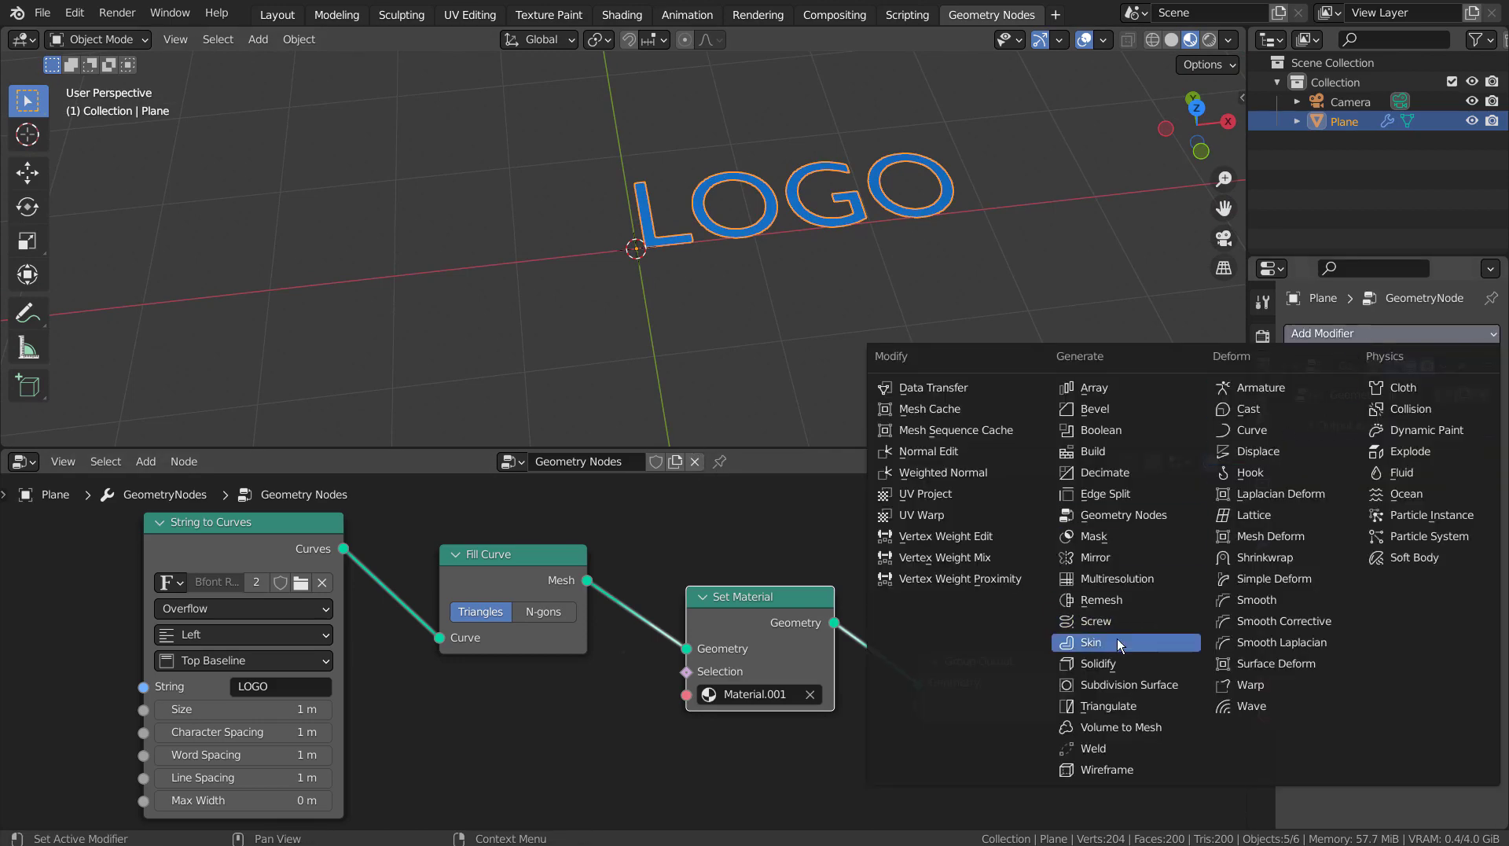
left_click(1111, 664)
left_click_drag(1408, 504, 1470, 505)
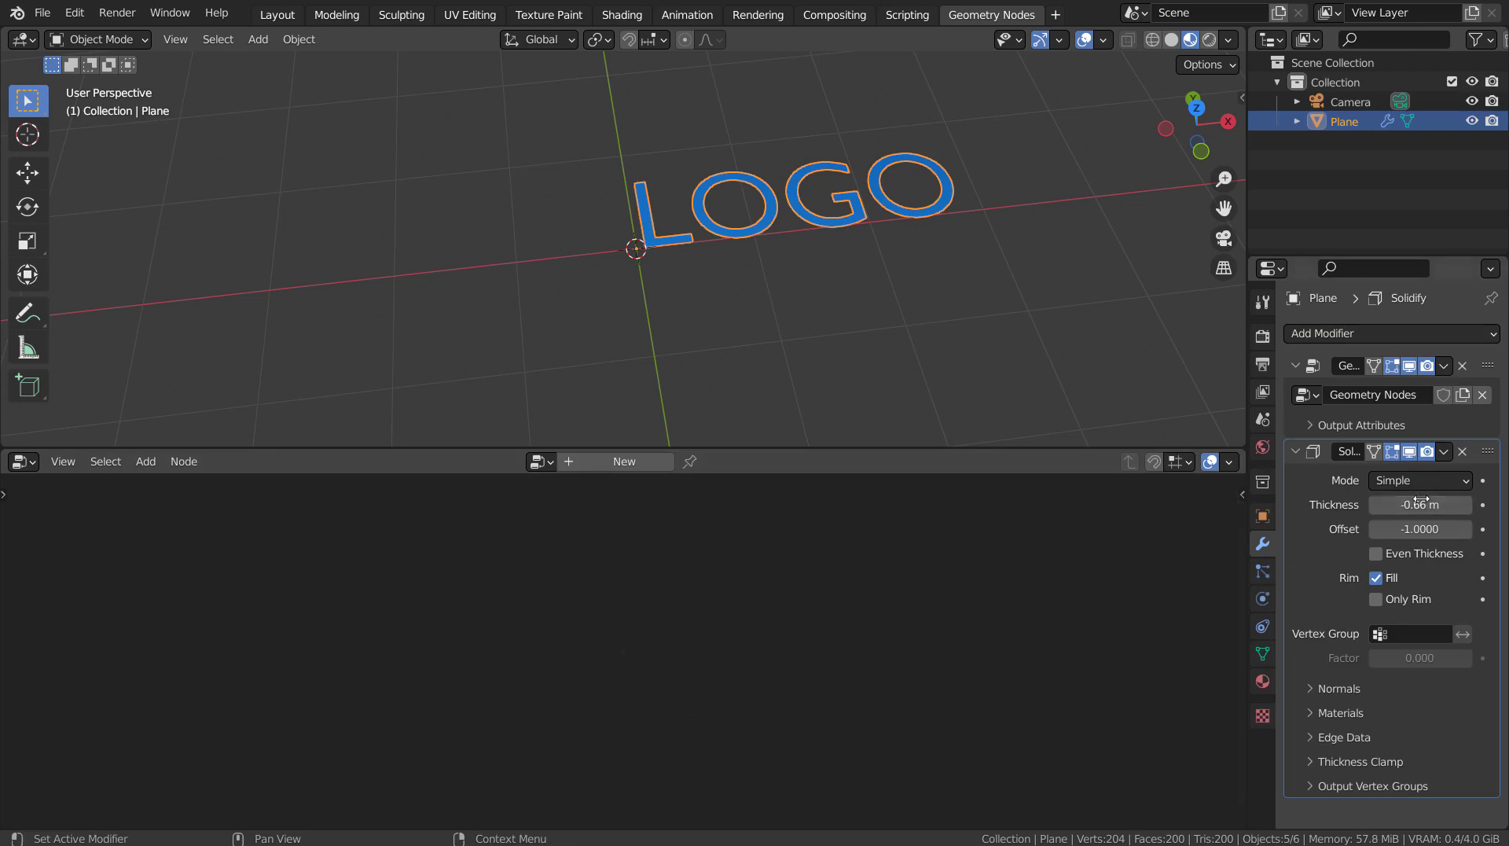
key("ctrl+z")
Insert a Realize Instances node between Fill Curve and Set Material.
left_click(1455, 418)
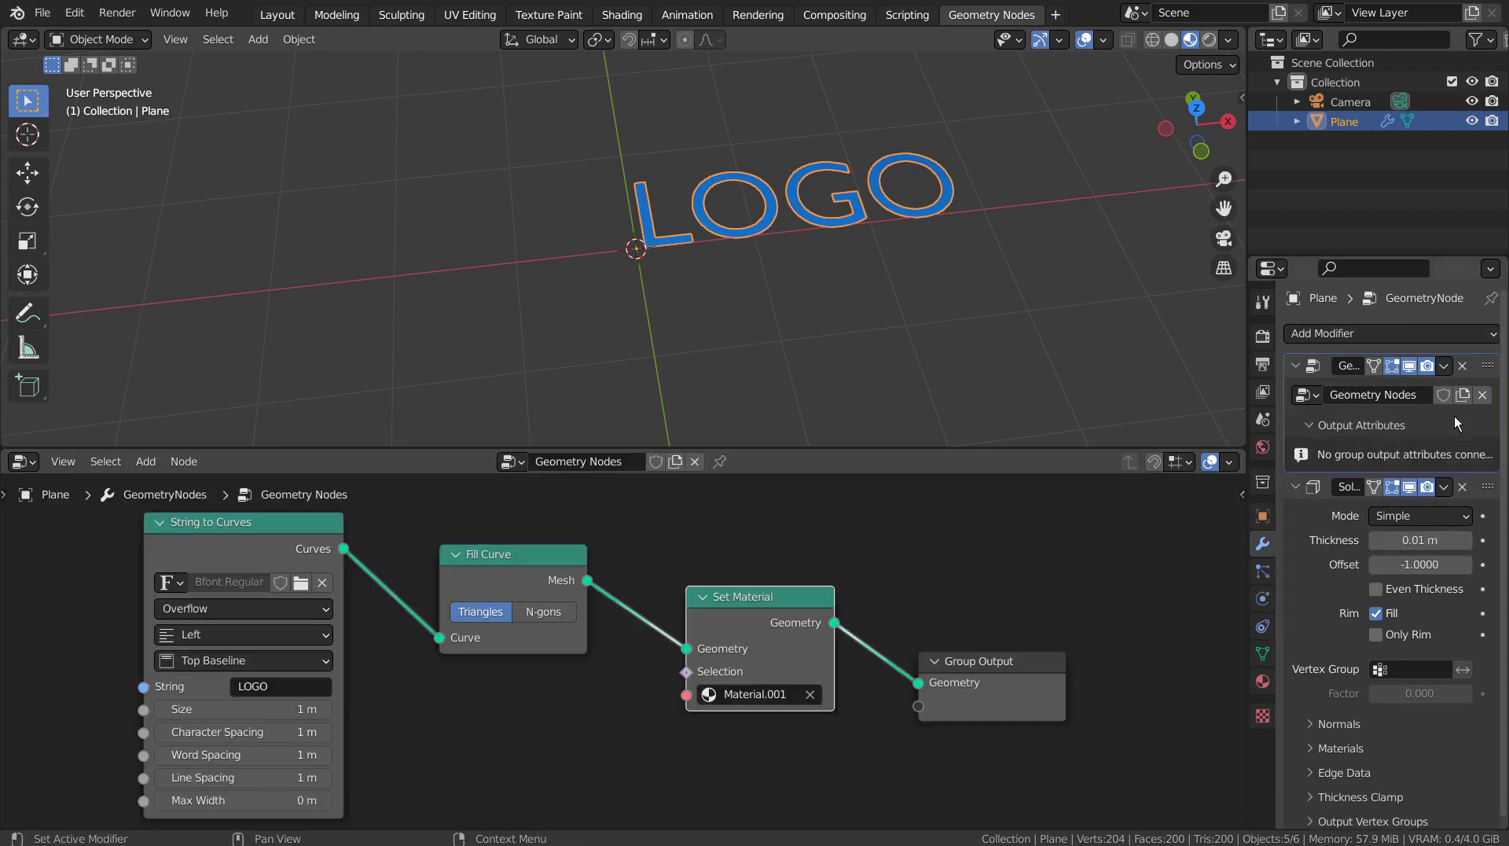
key("shift+a")
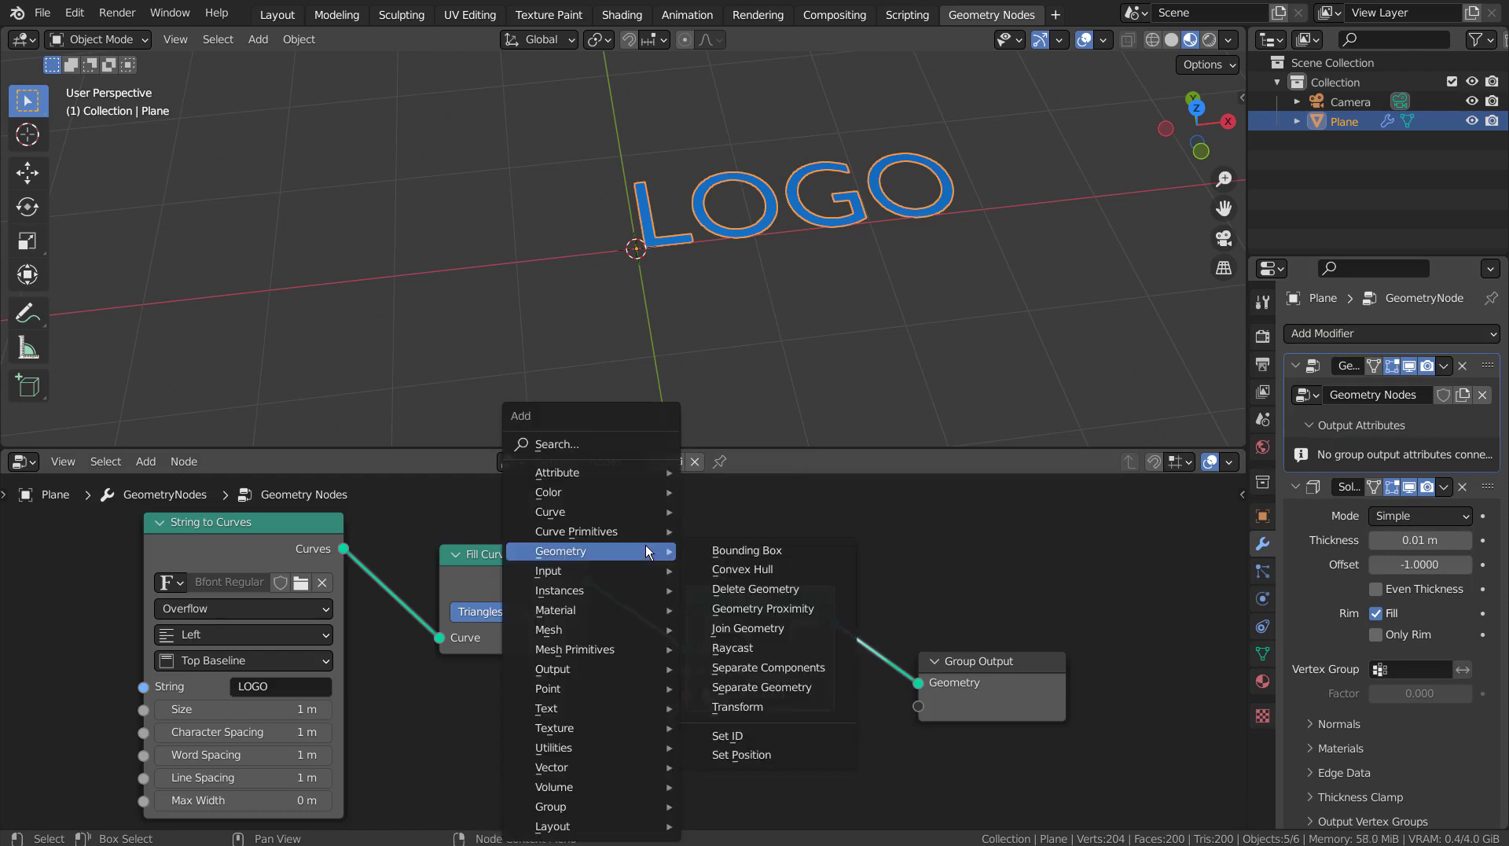
left_click(640, 451)
type("reali")
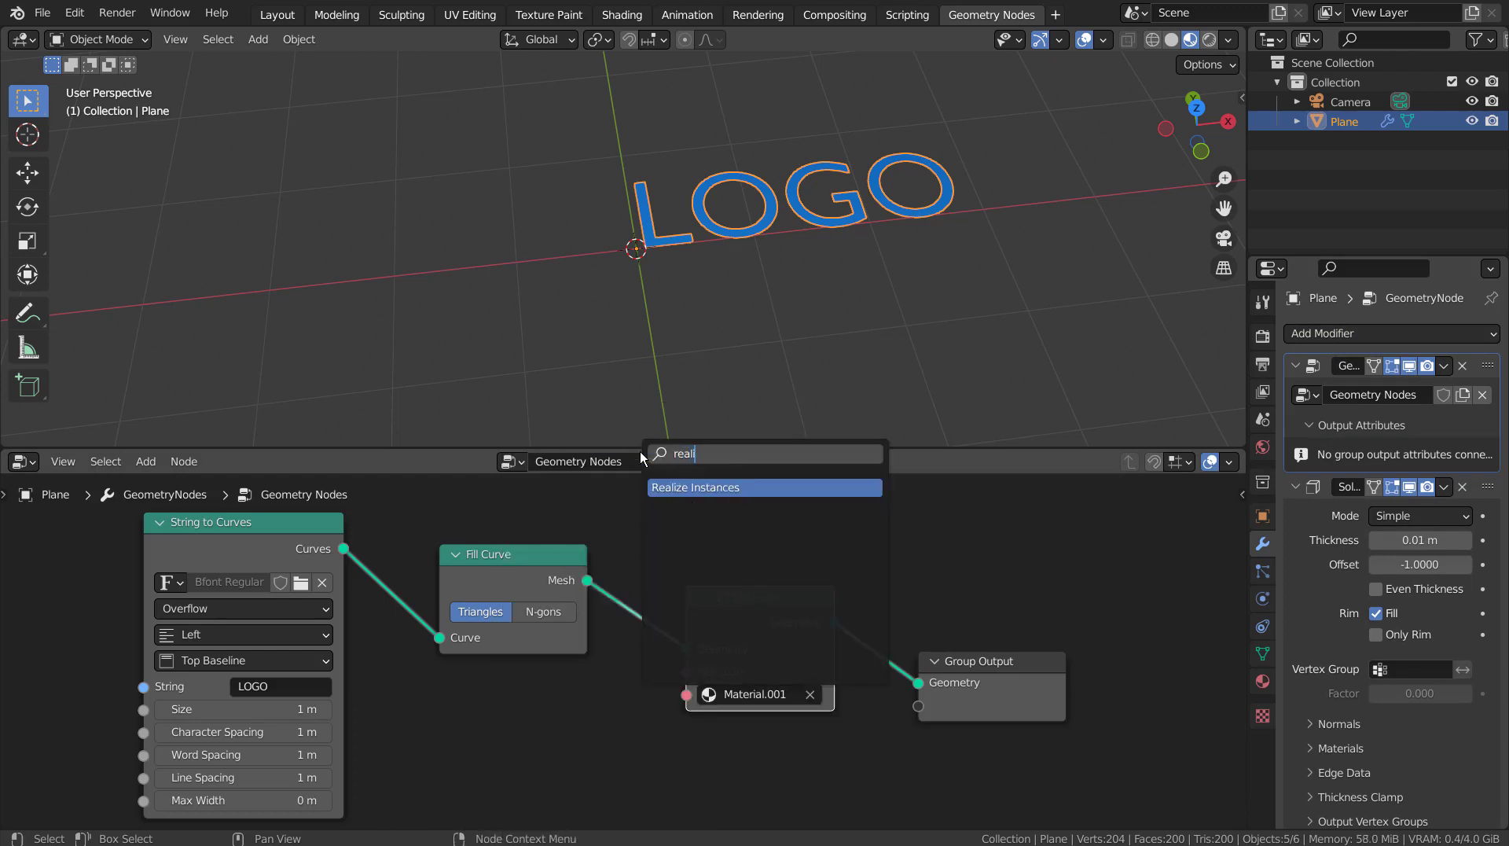
left_click(709, 487)
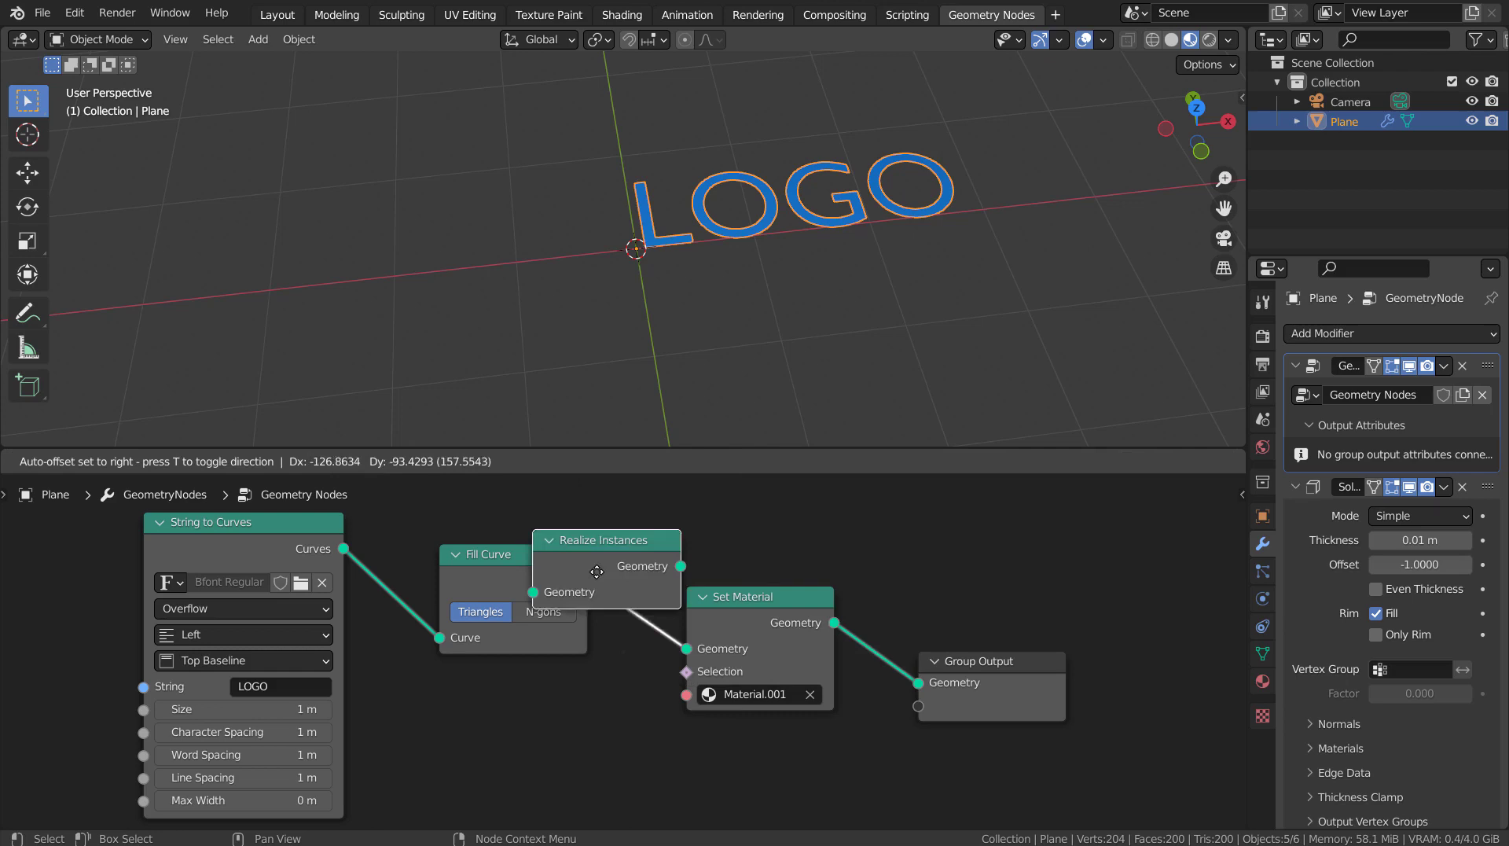
left_click(733, 639)
Set the Solidify thickness to 0.53 m and inspect the solid letters.
scroll(883, 769, "right", 3)
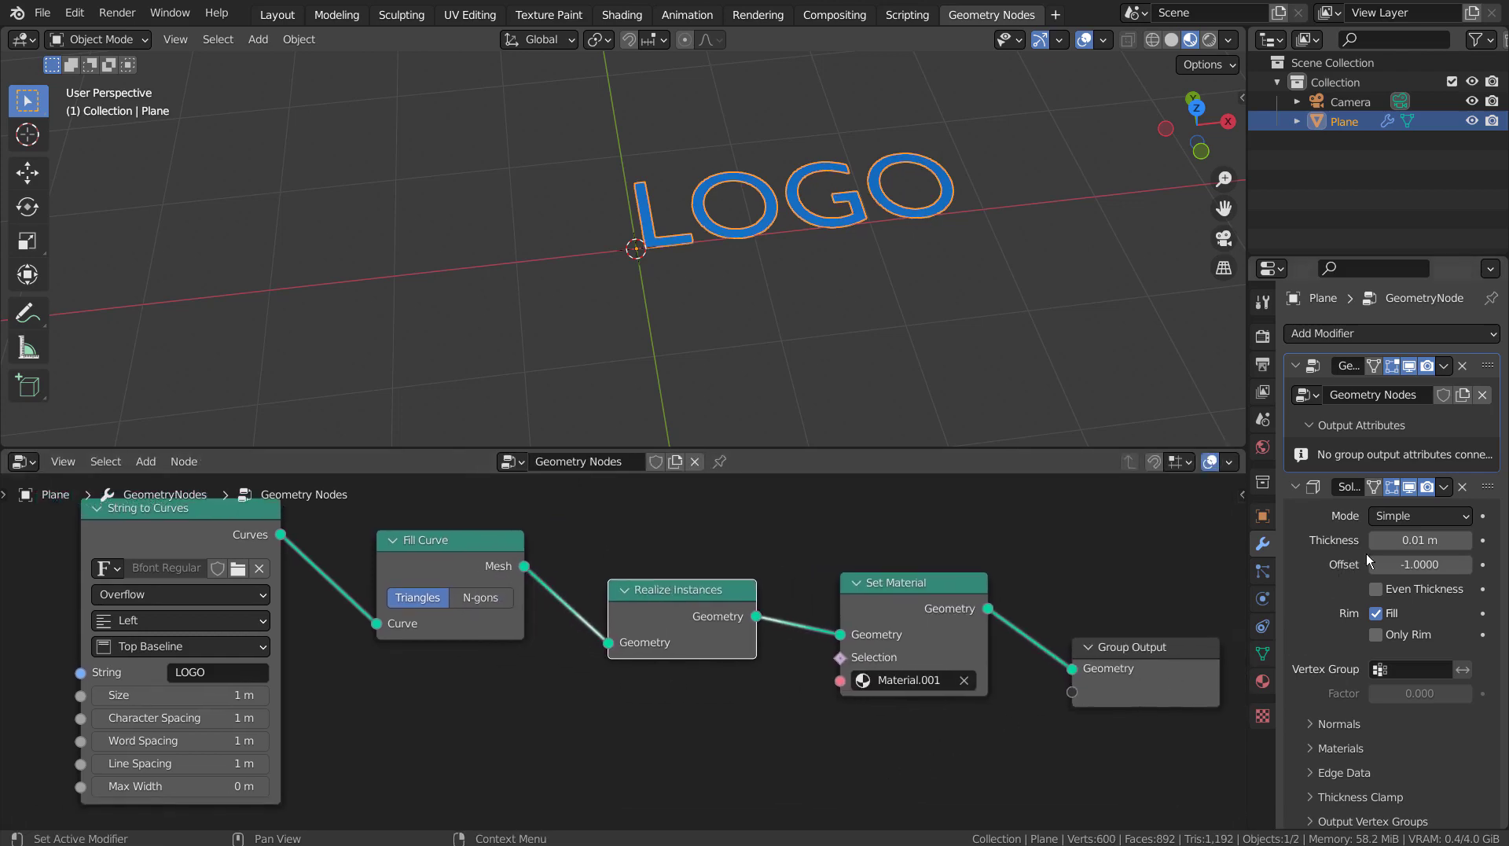
mouse_move(1414, 540)
left_mouse_down()
mouse_move(1297, 540)
mouse_move(1462, 540)
mouse_move(1441, 540)
left_mouse_up()
middle_click_drag(1104, 263, 880, 98)
middle_click_drag(868, 218, 862, 348)
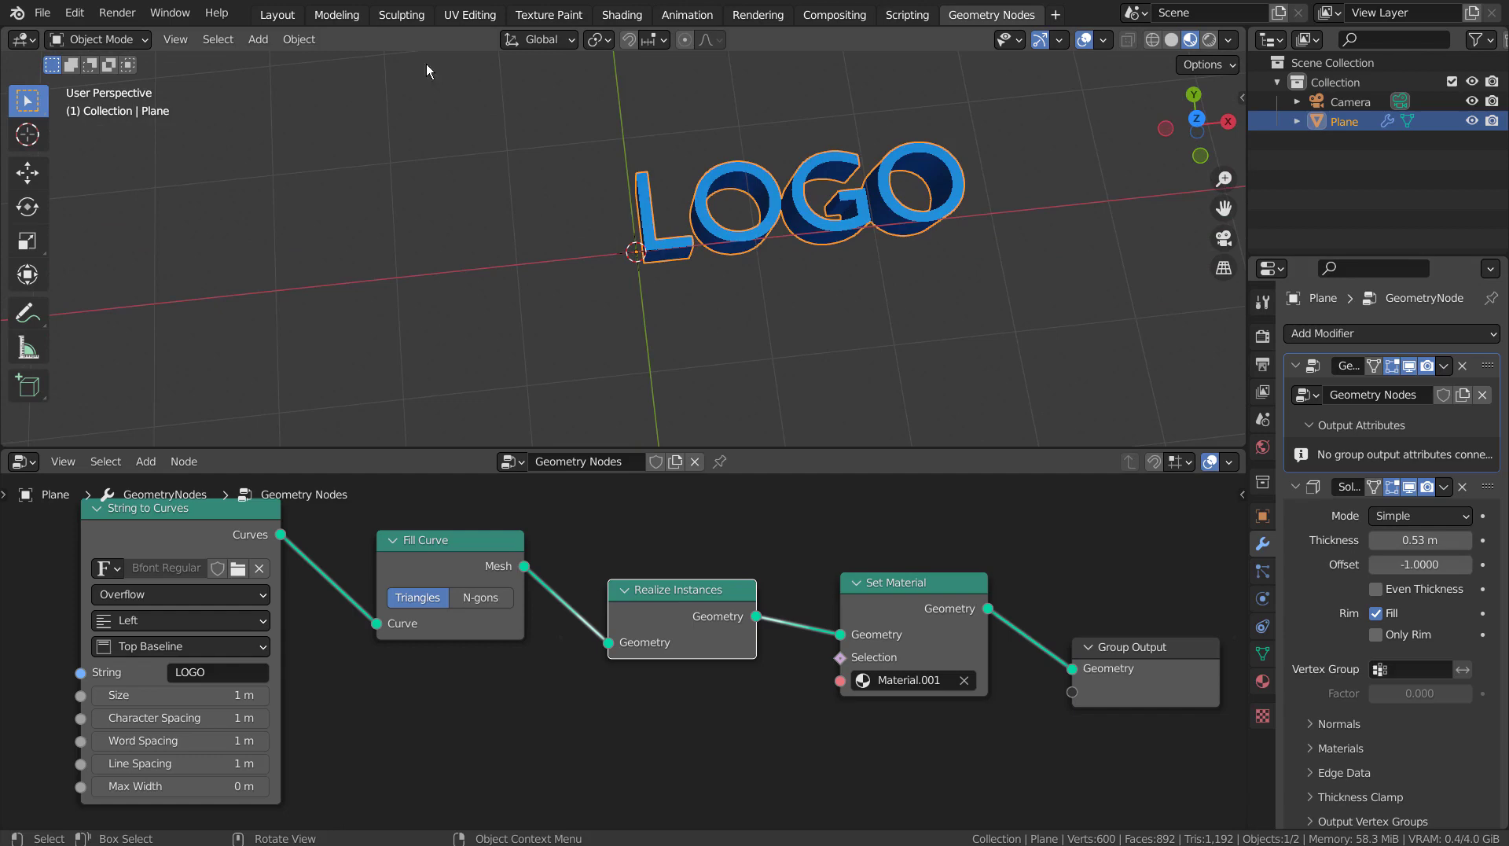
In the Layout workspace, rotate LOGO 90° on X to stand upright, viewed from the front.
left_click(290, 14)
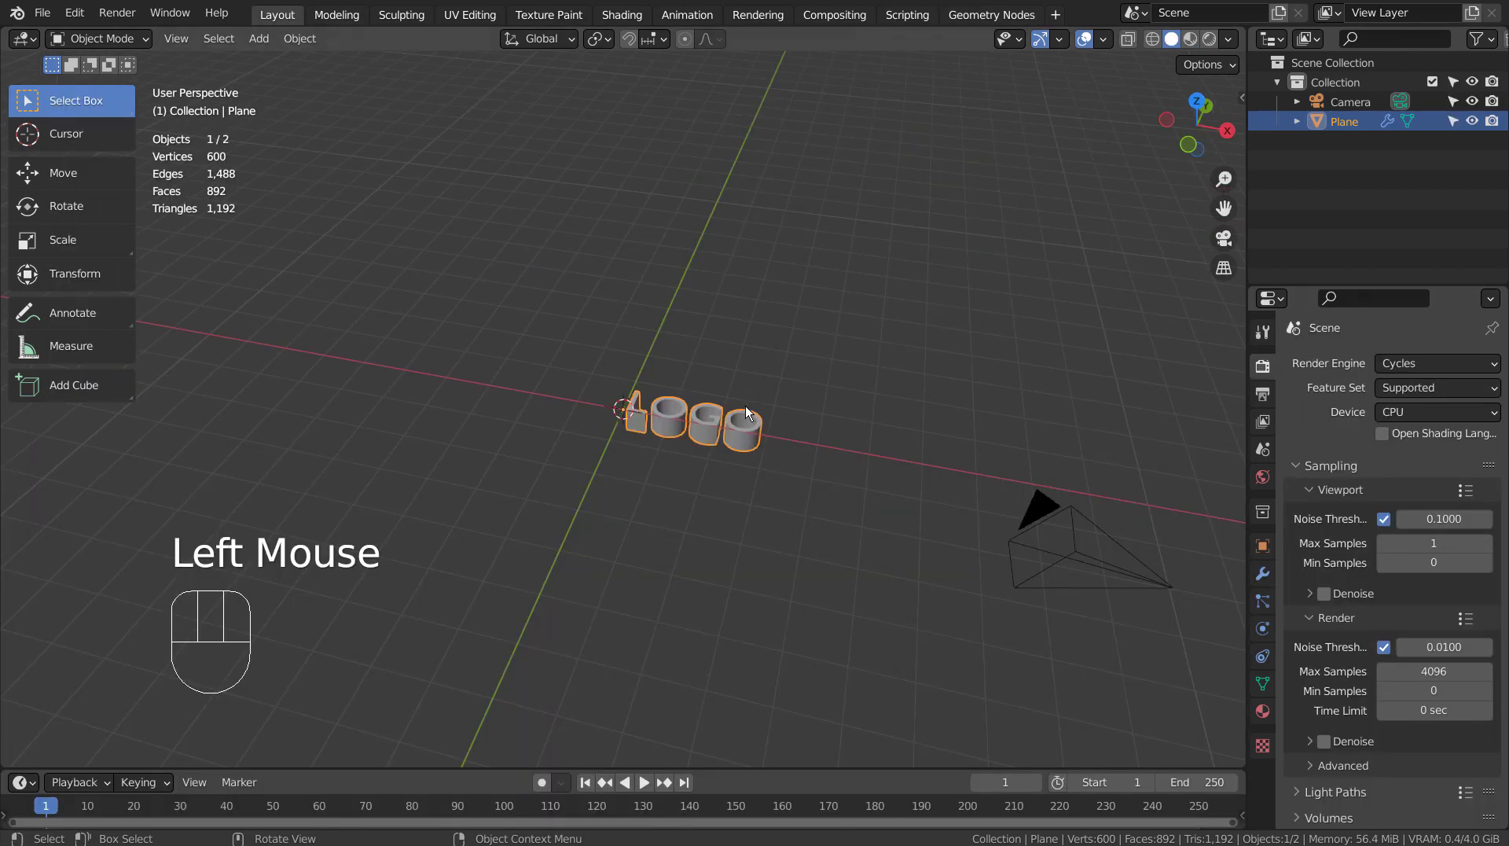
key("r")
key("x")
key("9")
key("0")
key("Return")
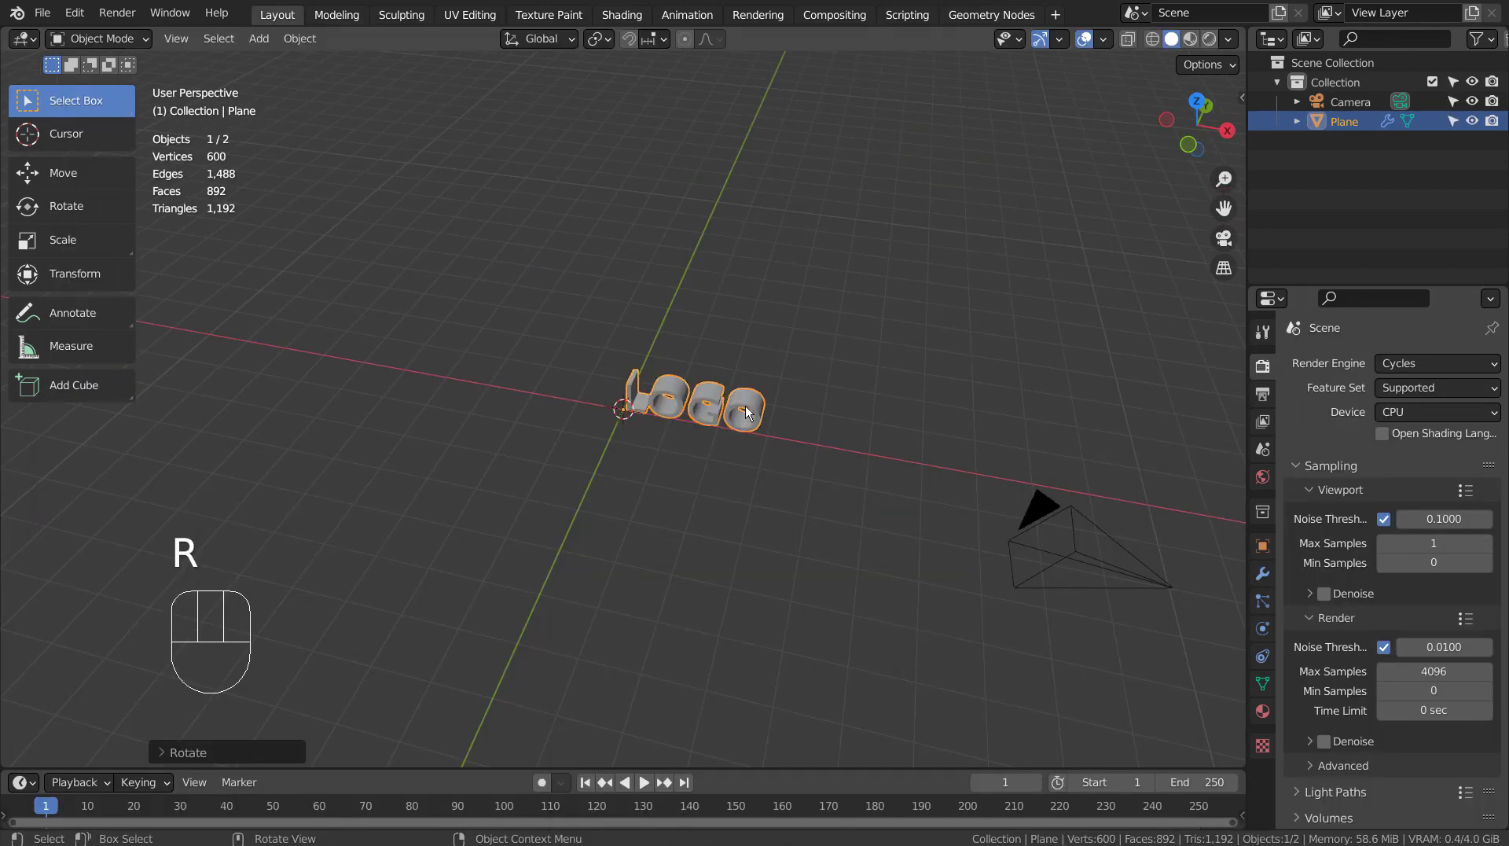
key("KP_1")
scroll(745, 406, "up", 2)
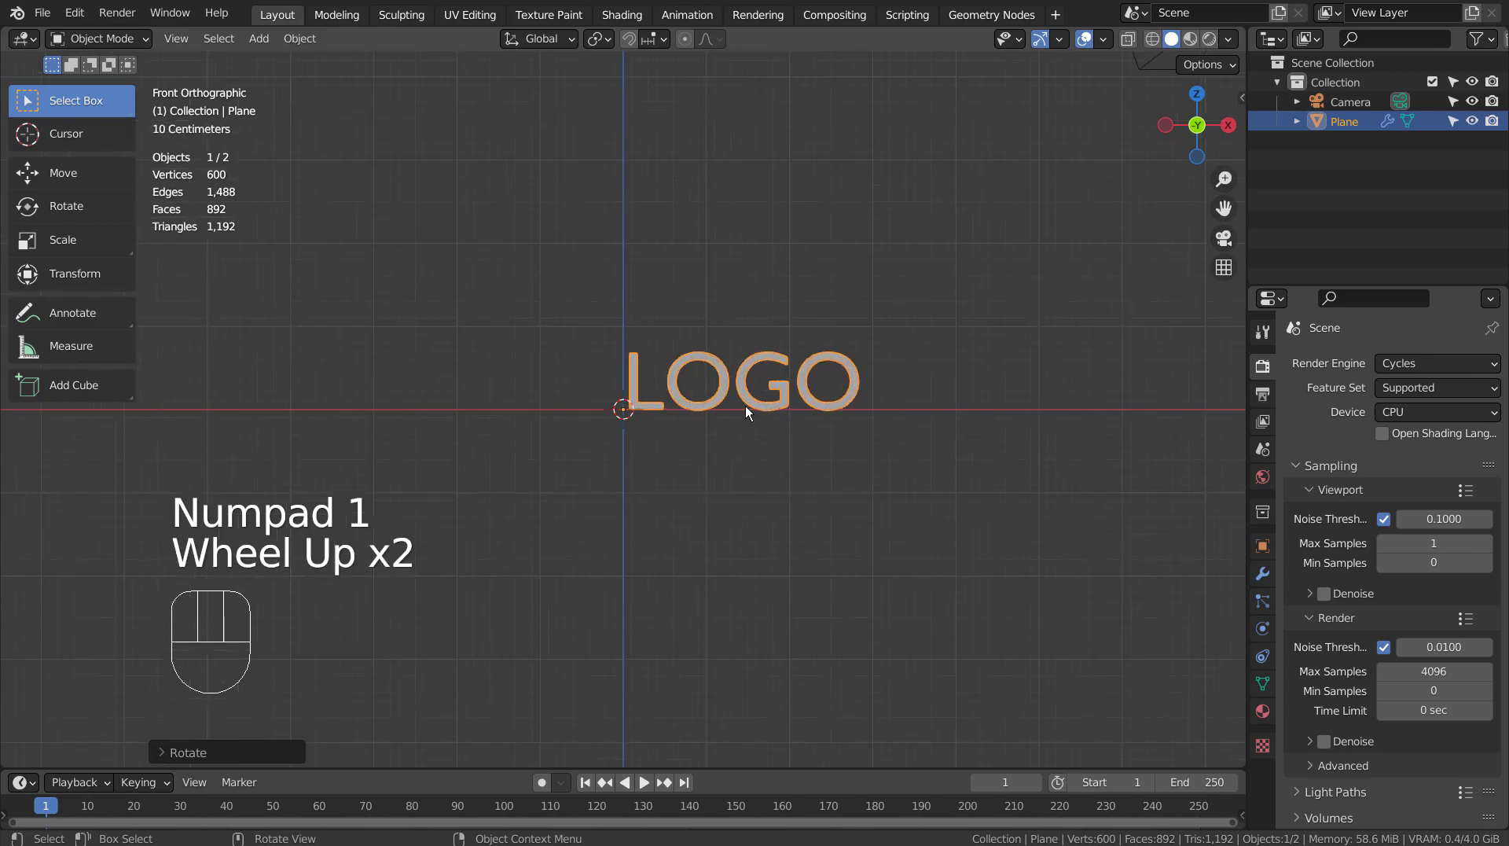
Apply All Transforms to the LOGO object.
key("ctrl+a")
left_click(740, 470)
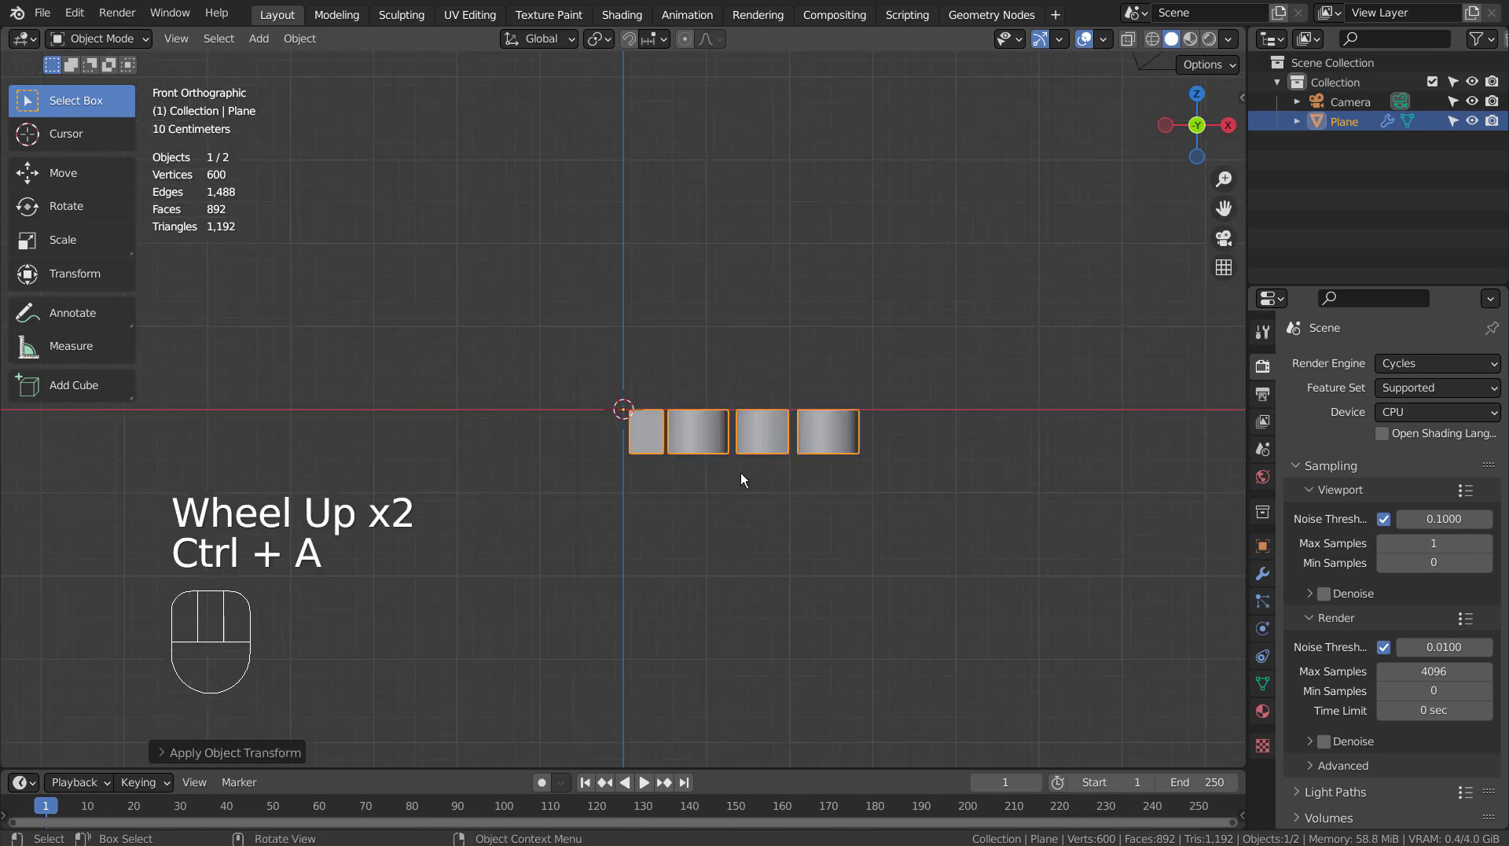
middle_click_drag(922, 425, 863, 463)
Undo the transform apply, add a Point curve object and make it 3D.
key("ctrl+z")
key("KP_1")
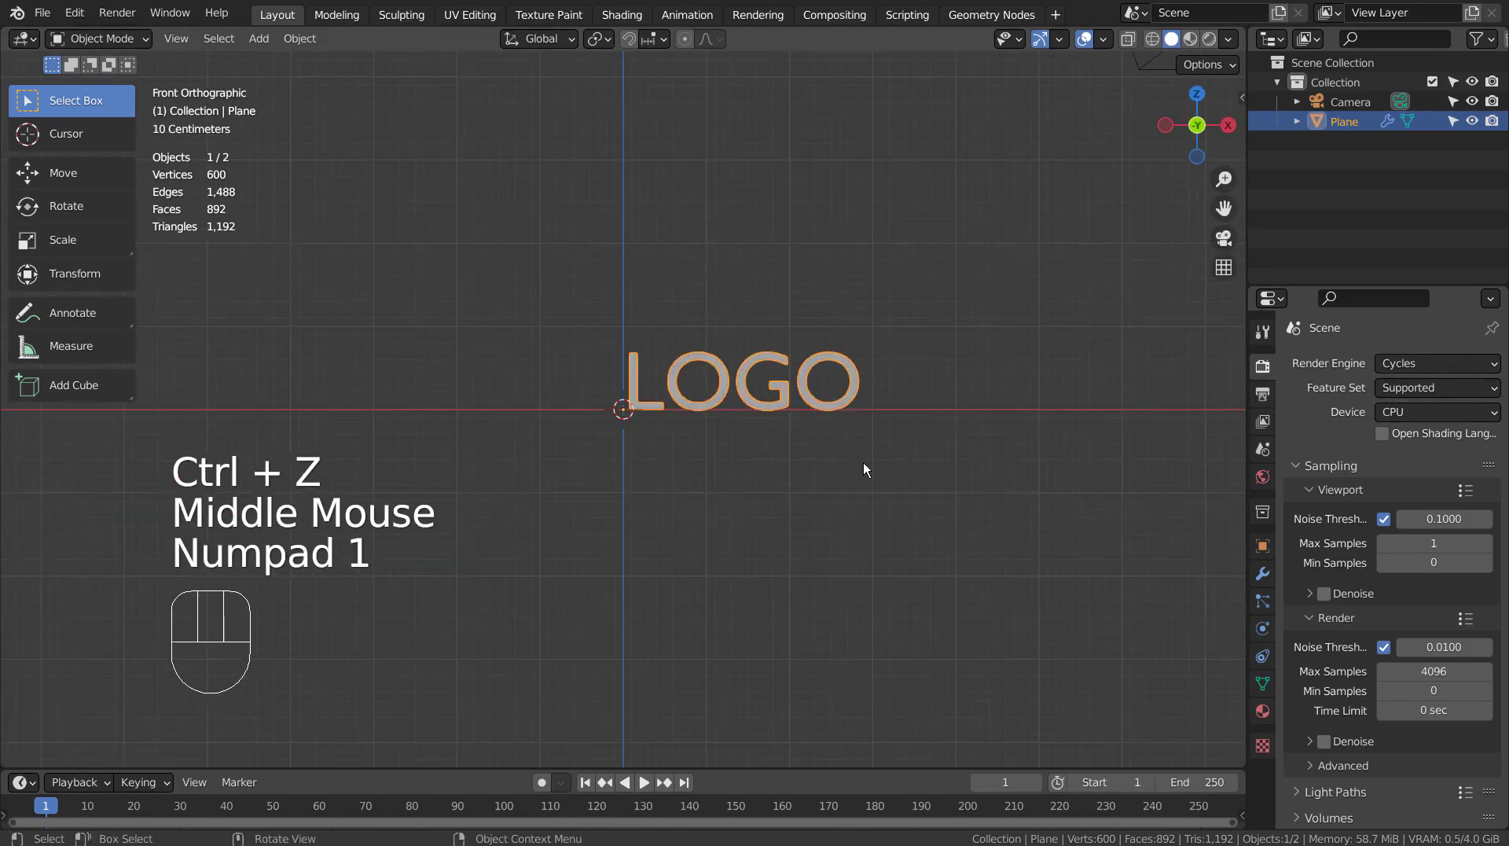
key("shift+a")
mouse_move(692, 460)
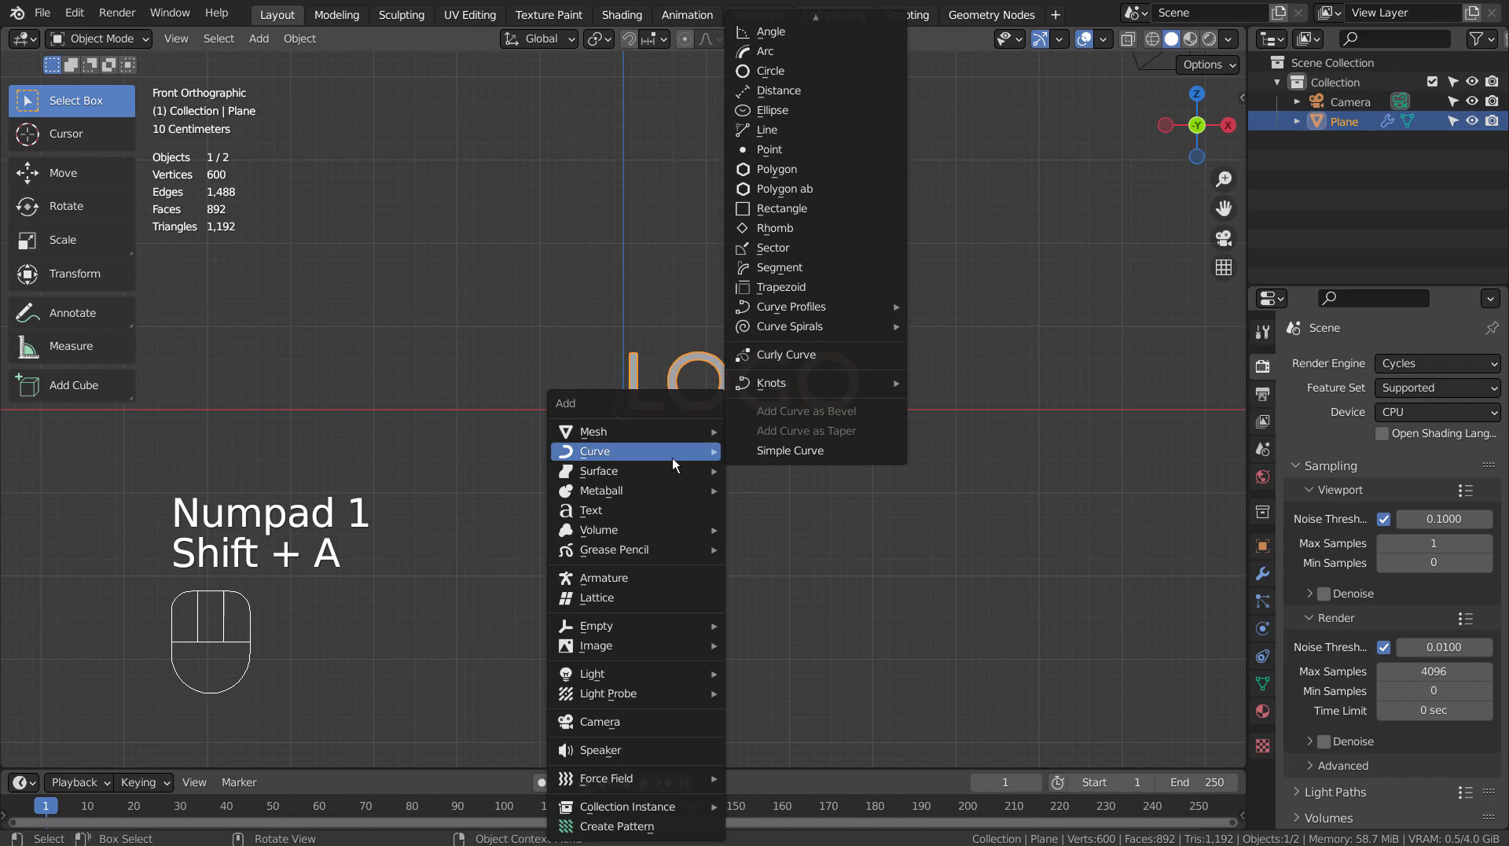
left_click(860, 149)
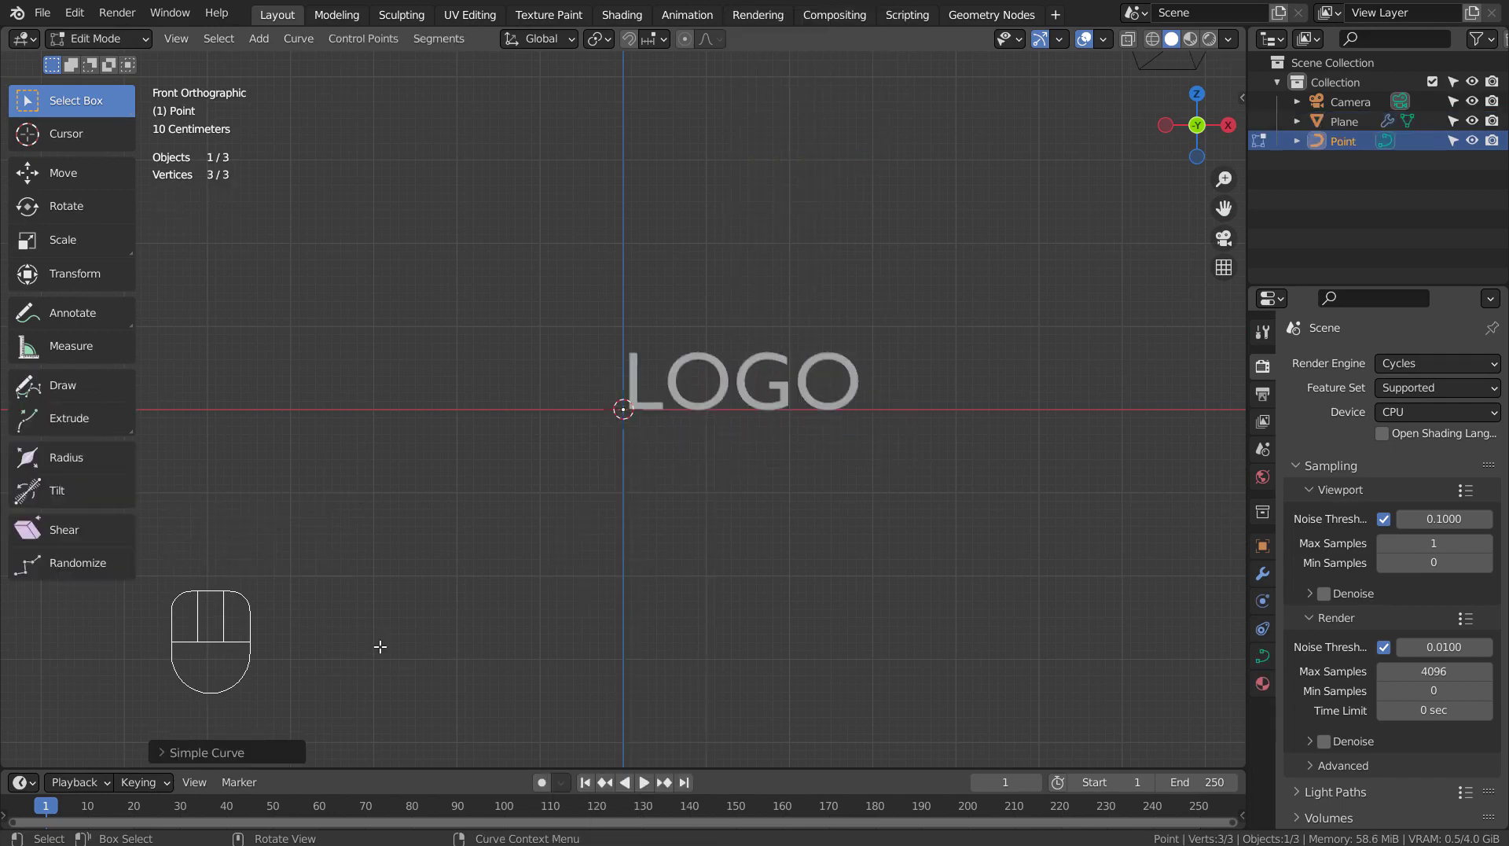
left_click(292, 743)
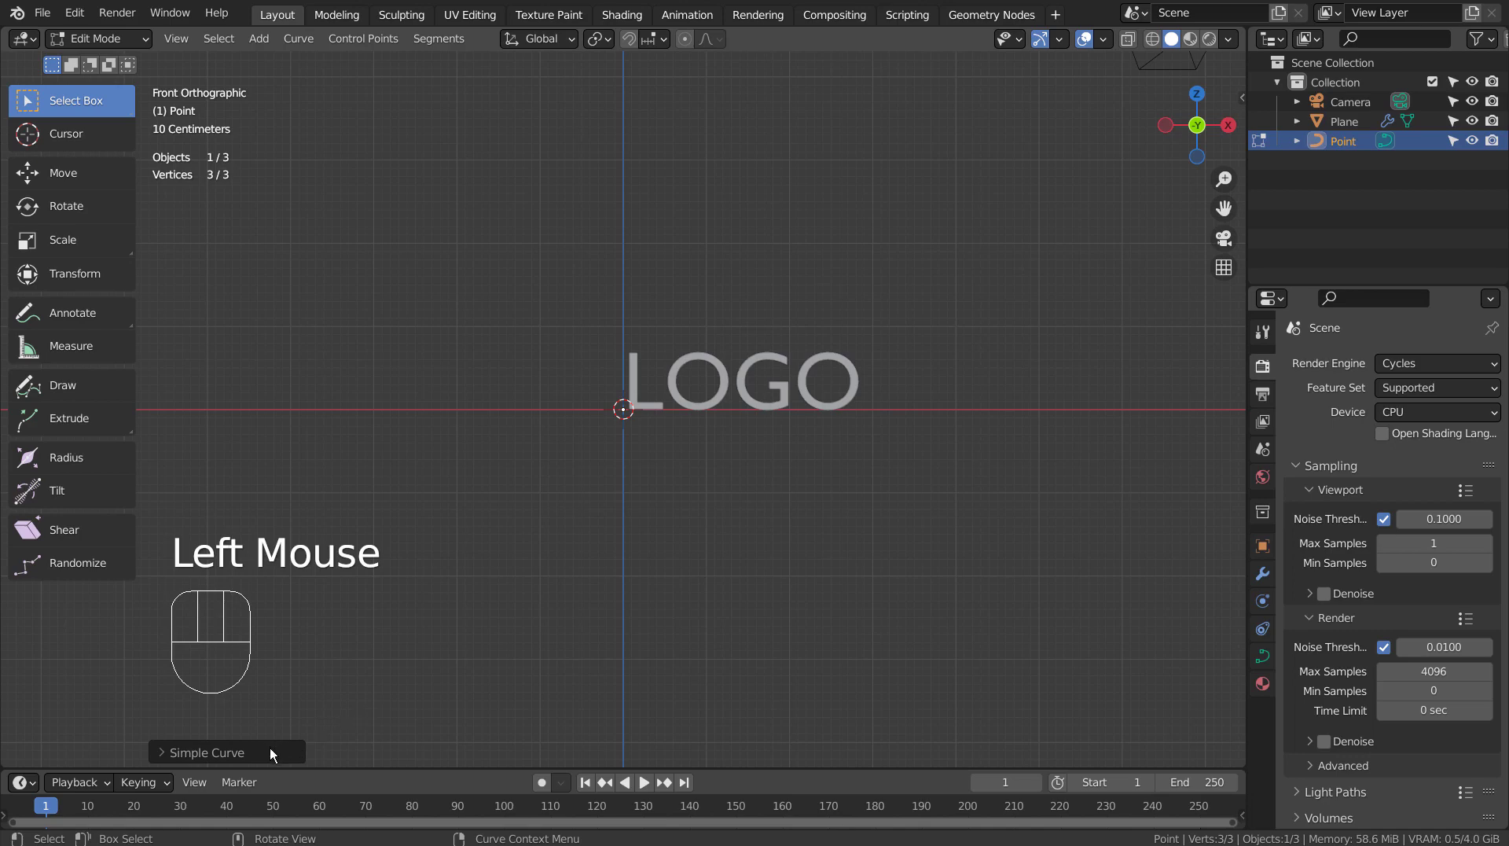
left_click(270, 748)
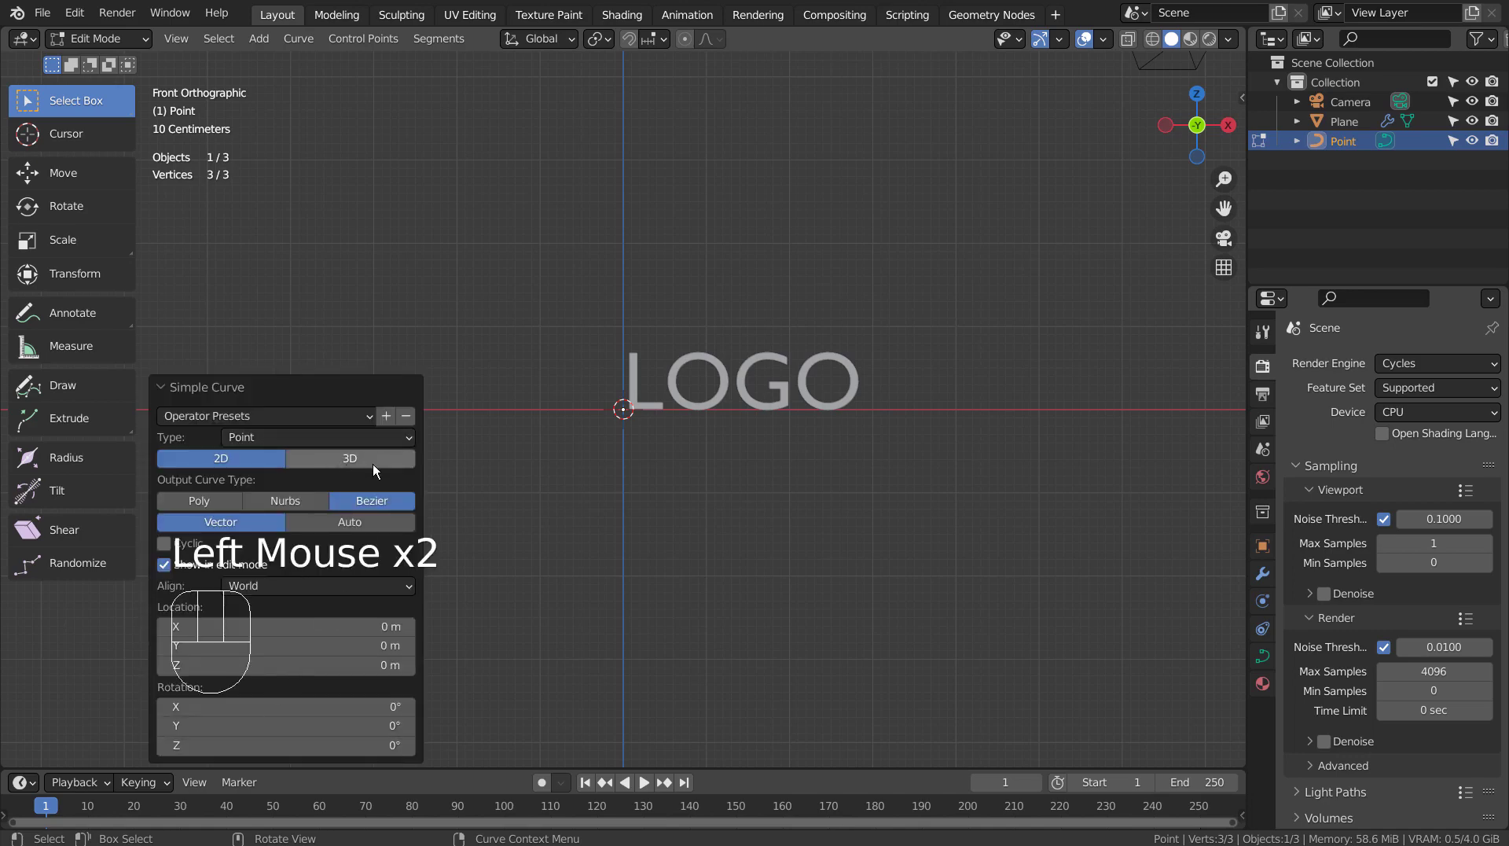
left_click(373, 464)
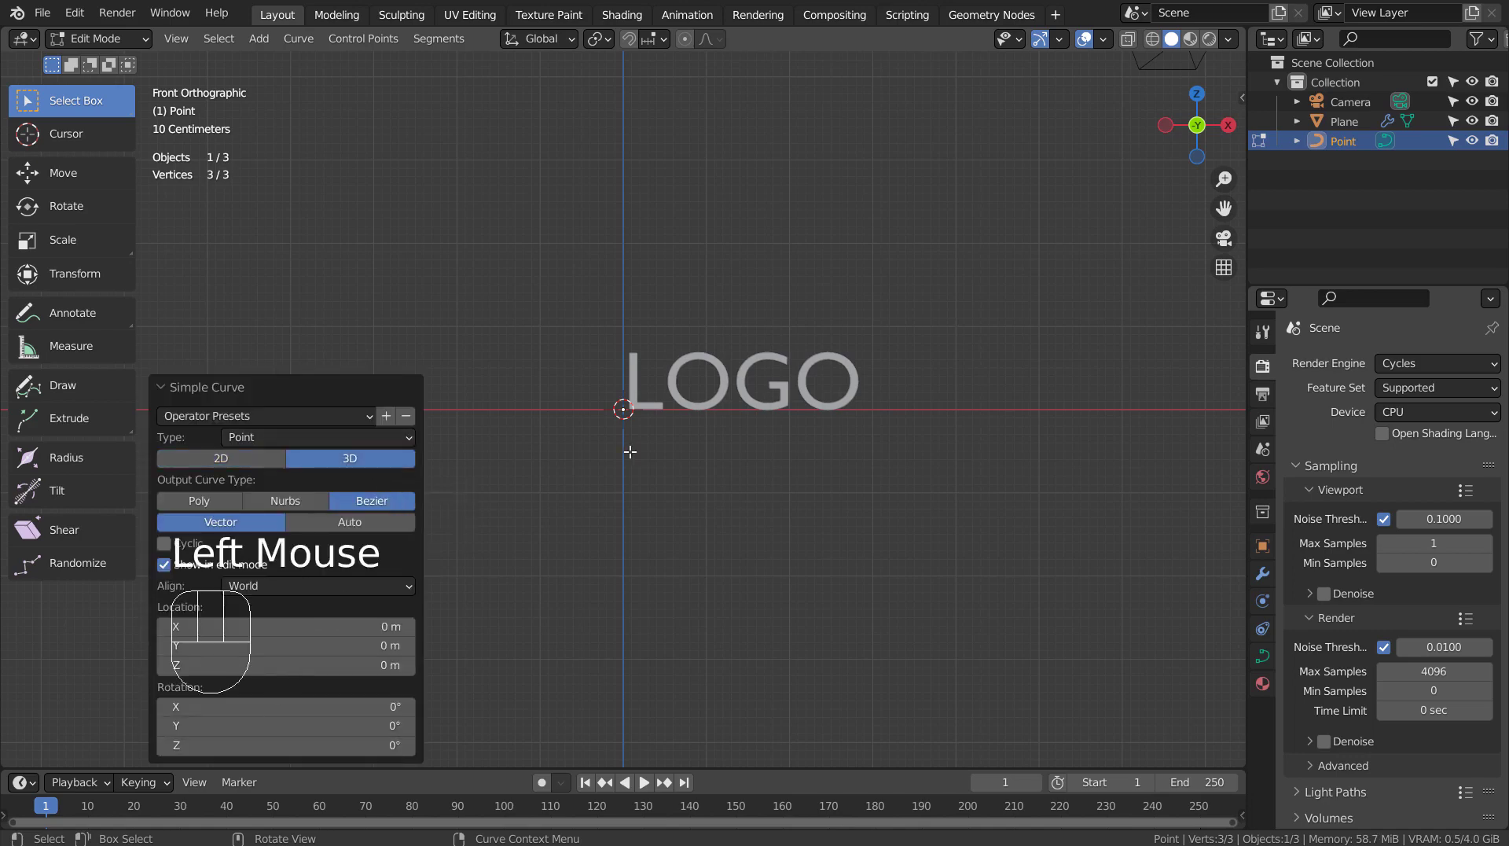
Extrude five zigzag points along the curve beneath the LOGO letters.
key("e")
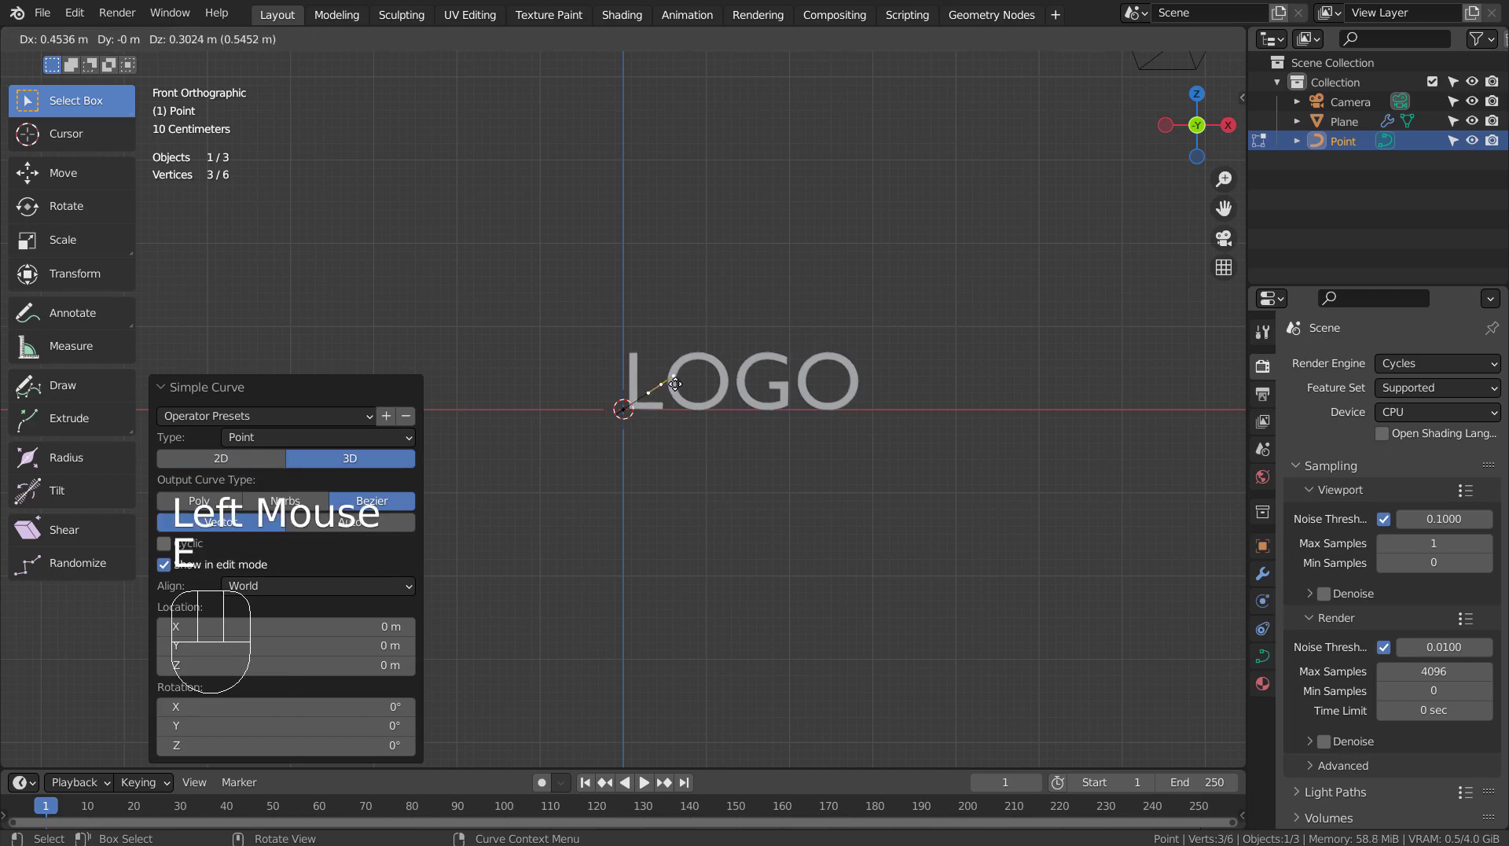
left_click(675, 383)
key("e")
left_click(747, 439)
key("e")
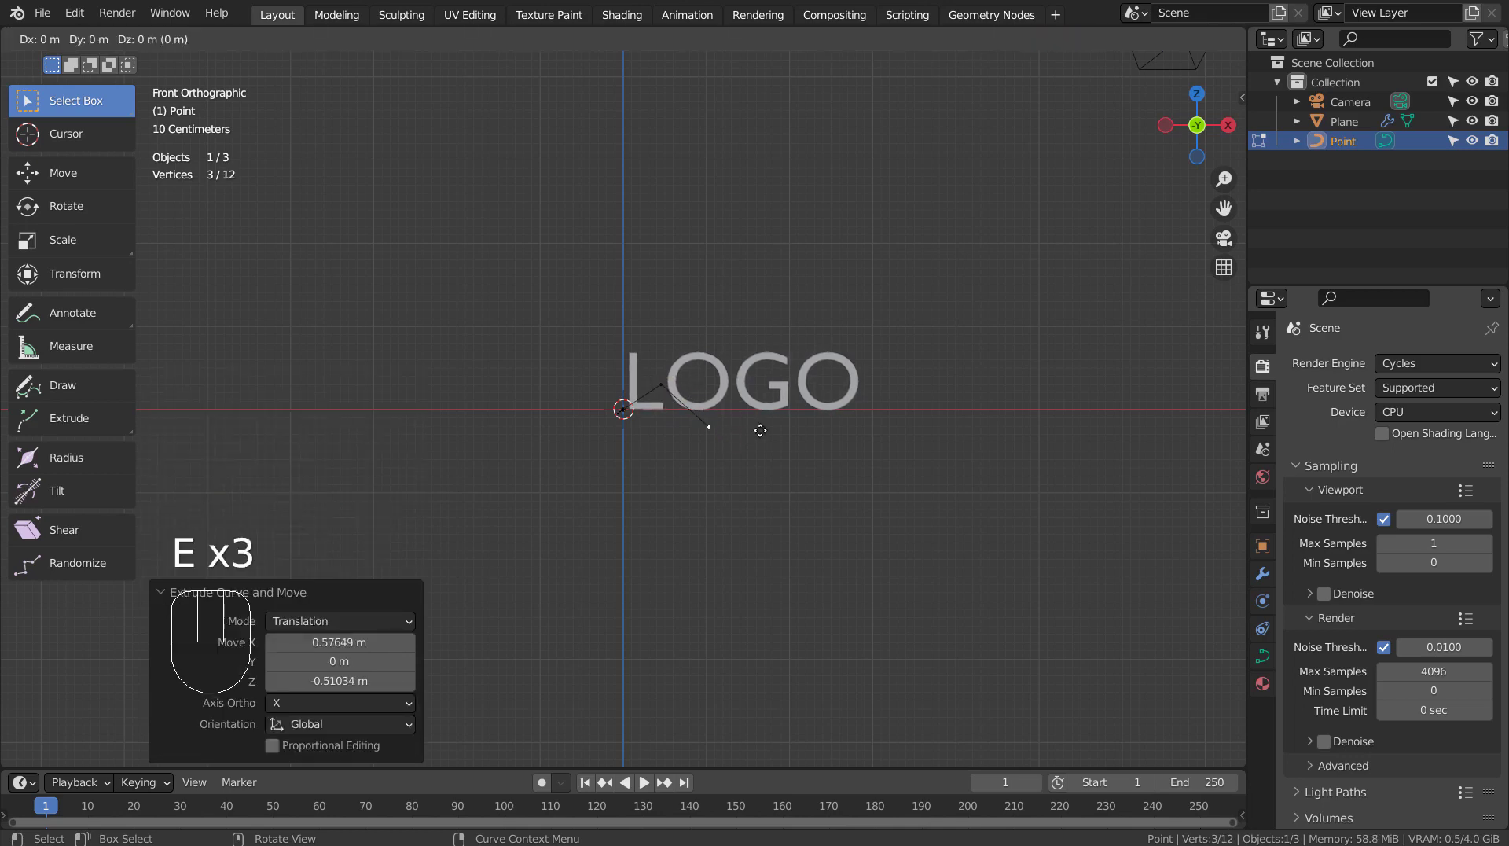
left_click(798, 416)
key("e")
left_click(830, 428)
key("e")
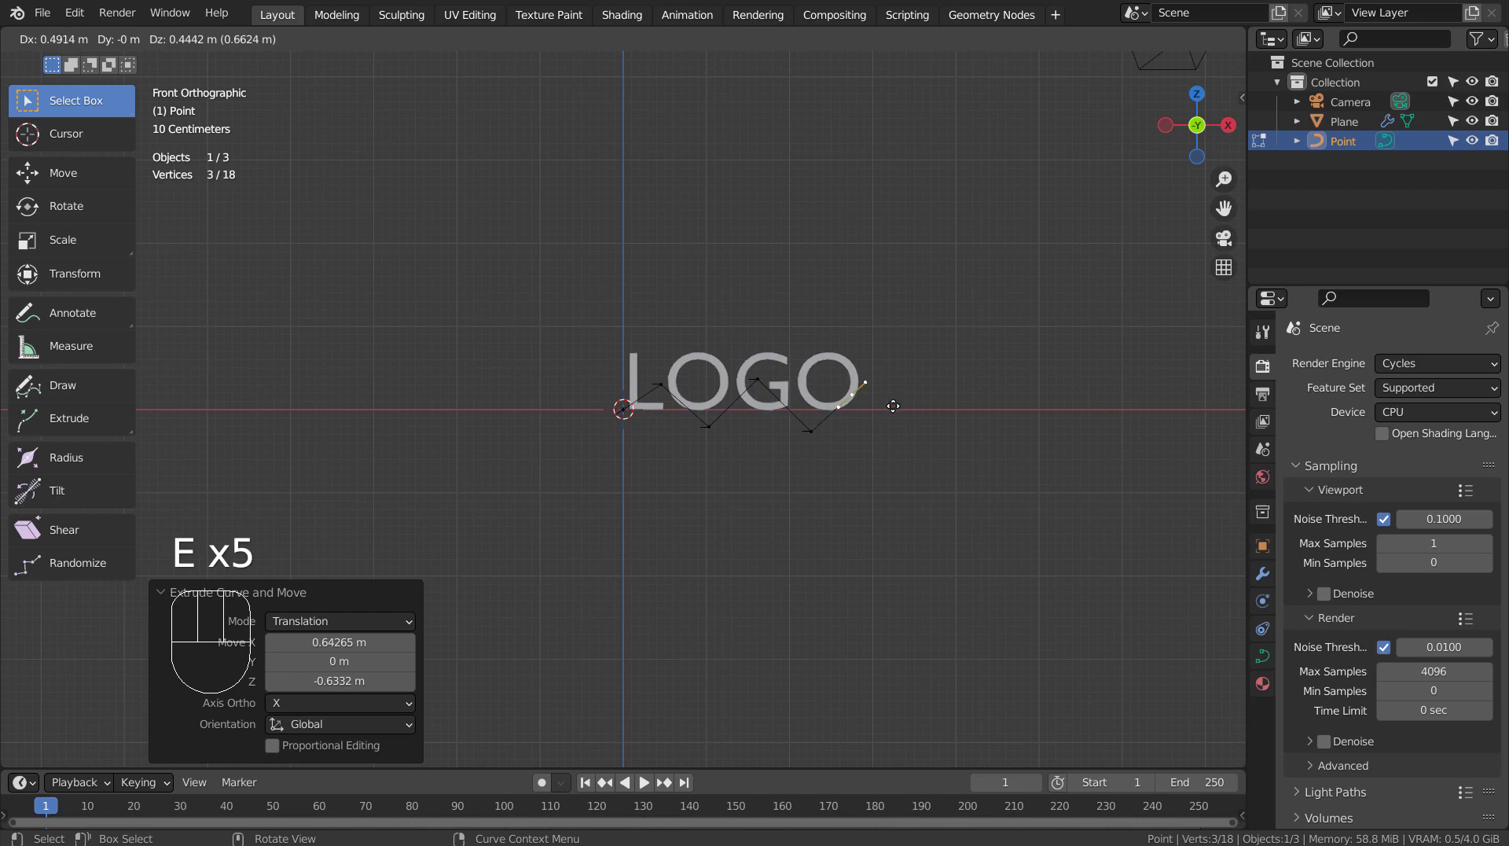
left_click(864, 412)
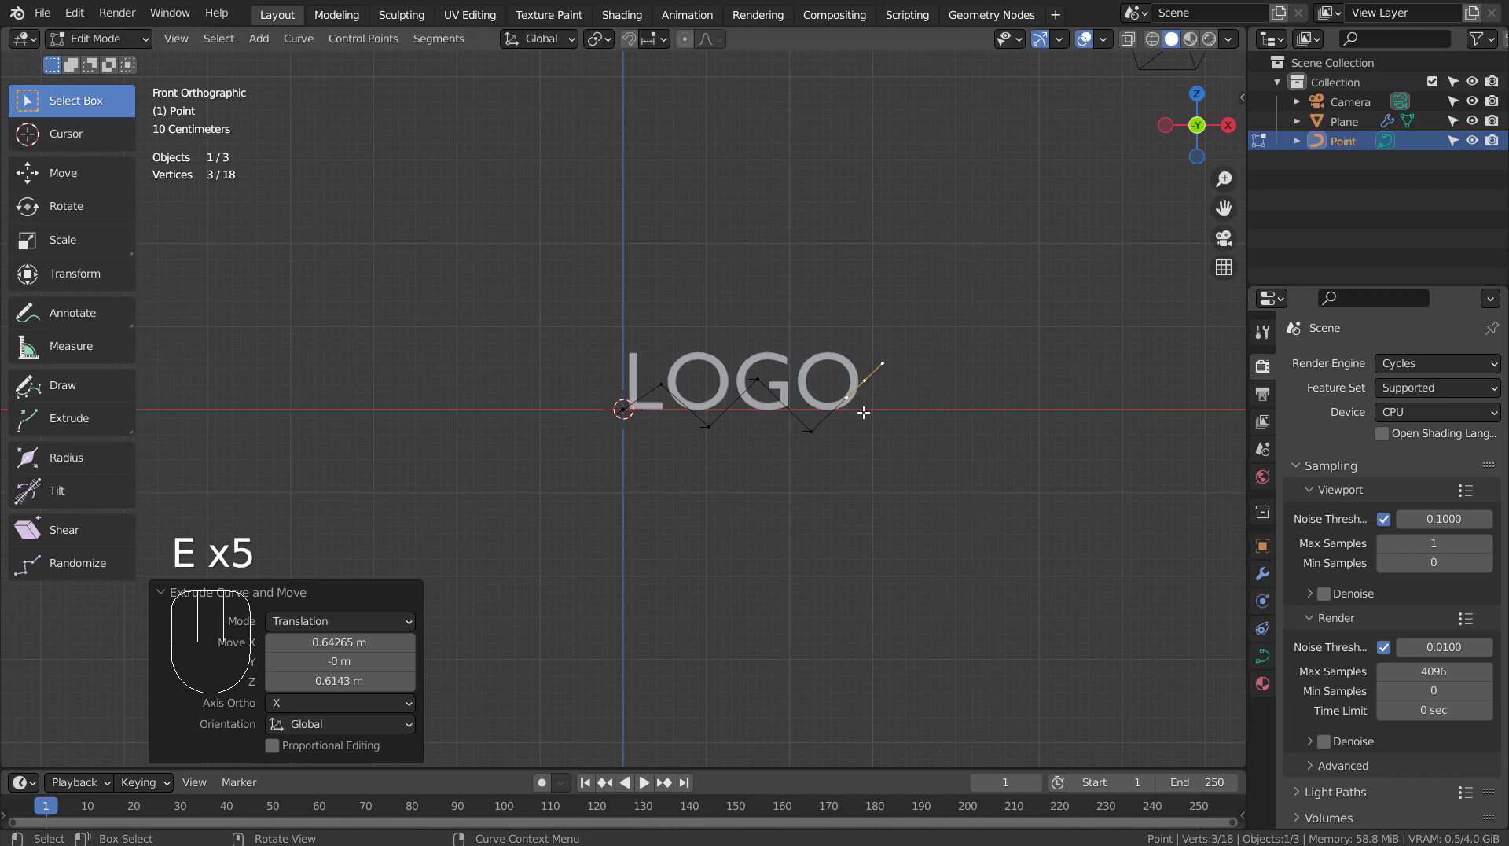
Set all curve points to Automatic handles for a smooth wave.
key("a")
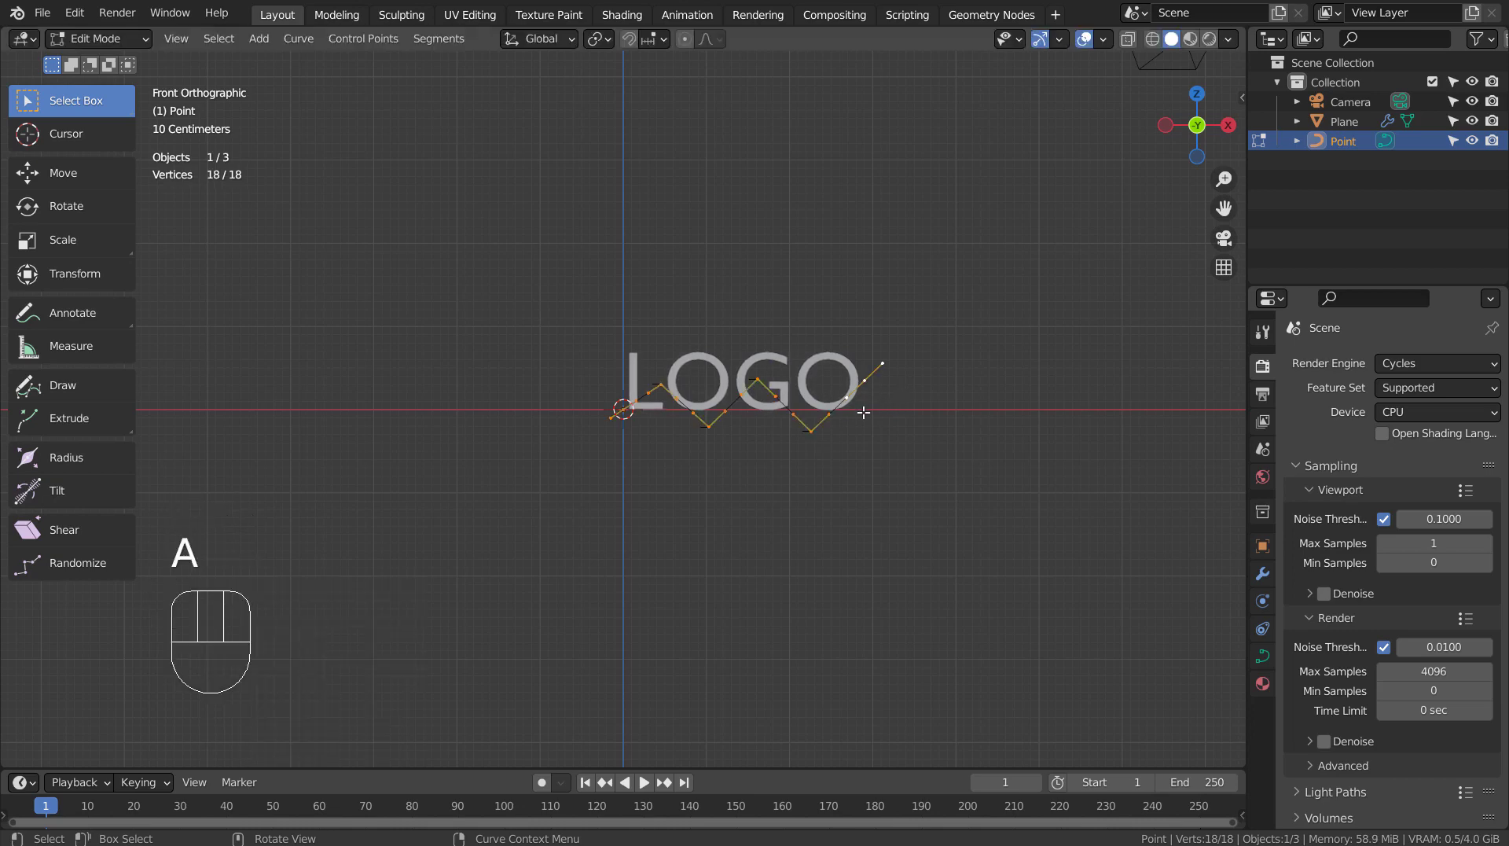
key("v")
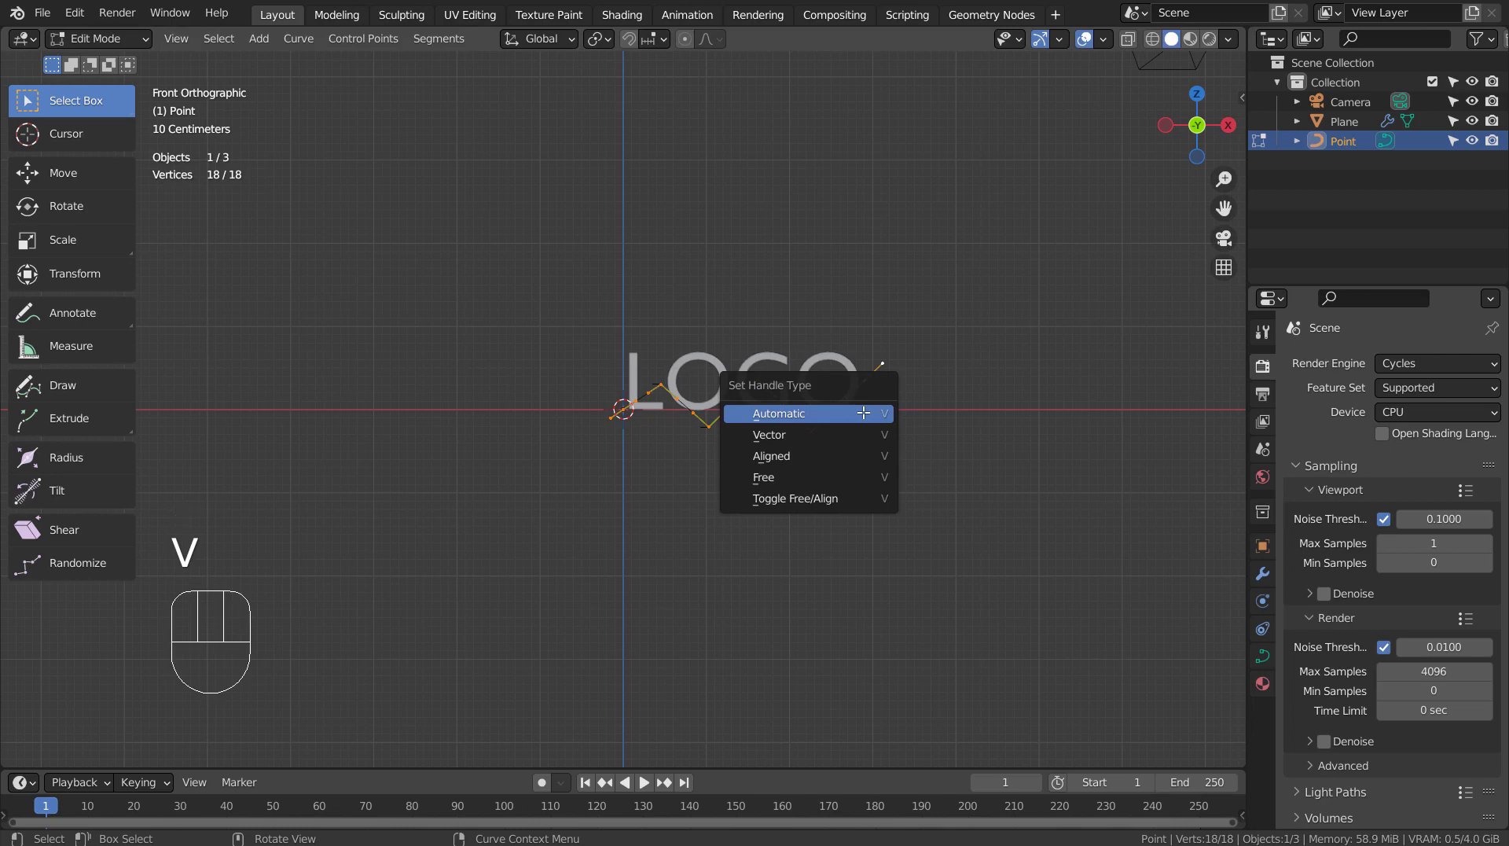
left_click(863, 412)
Return to Object Mode, select the LOGO plane and collapse its Solidify modifier.
key("Tab")
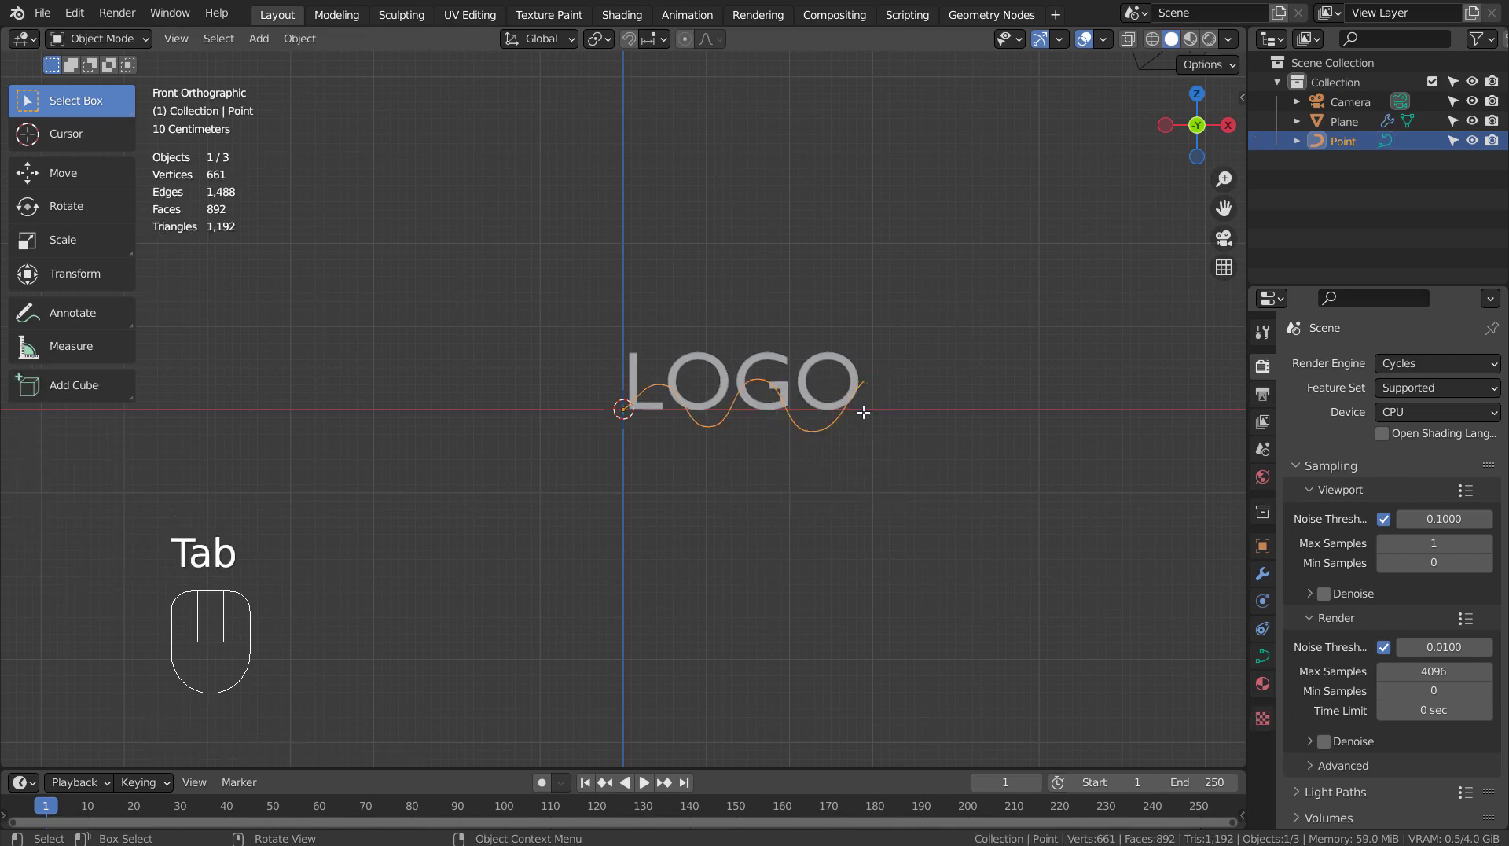
middle_click_drag(842, 472, 679, 479, "shift")
scroll(679, 478, "up", 3)
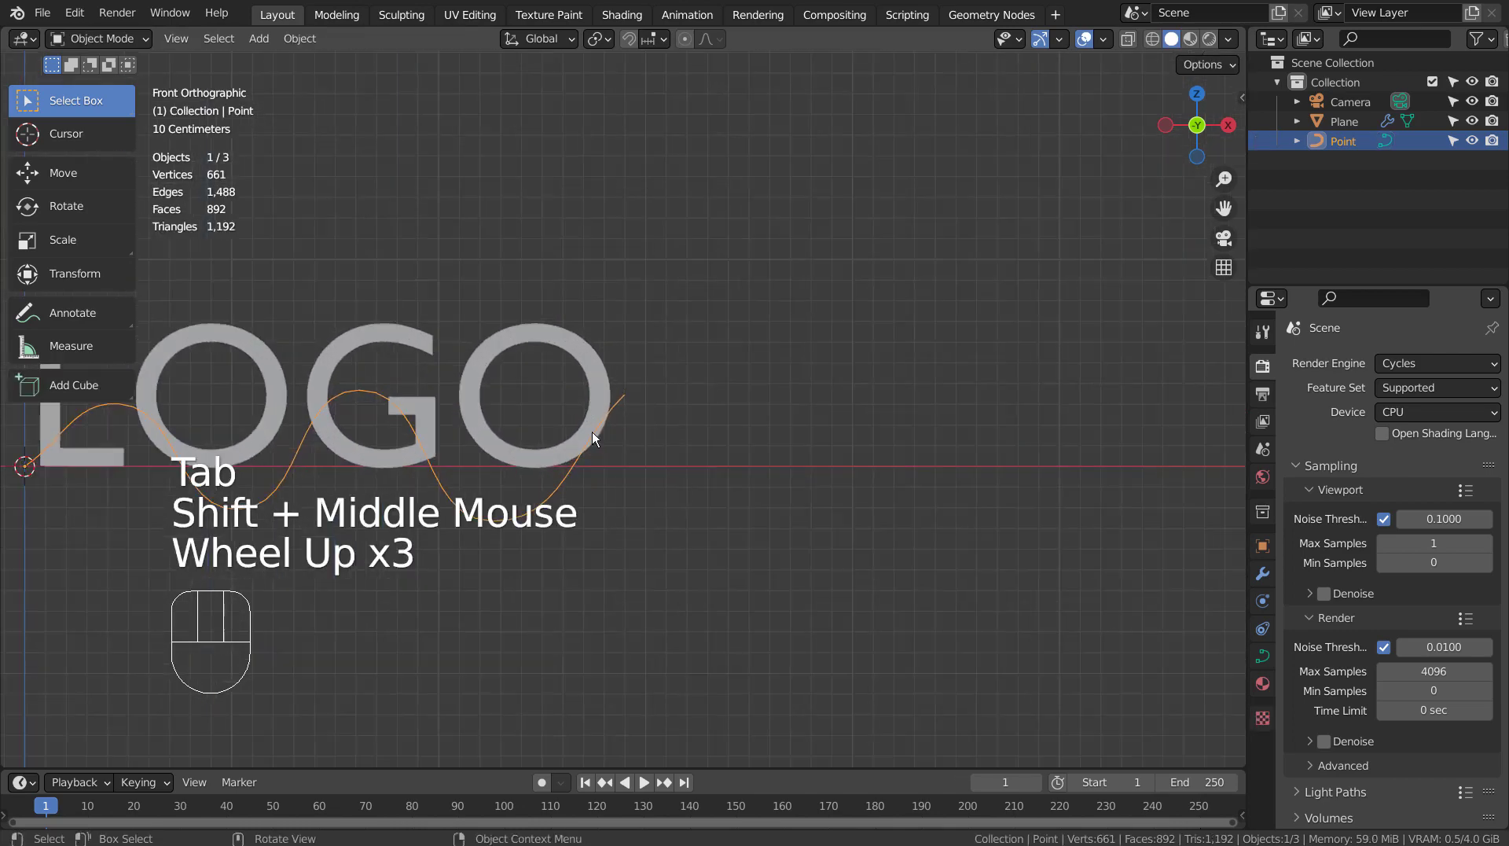
left_click(493, 452)
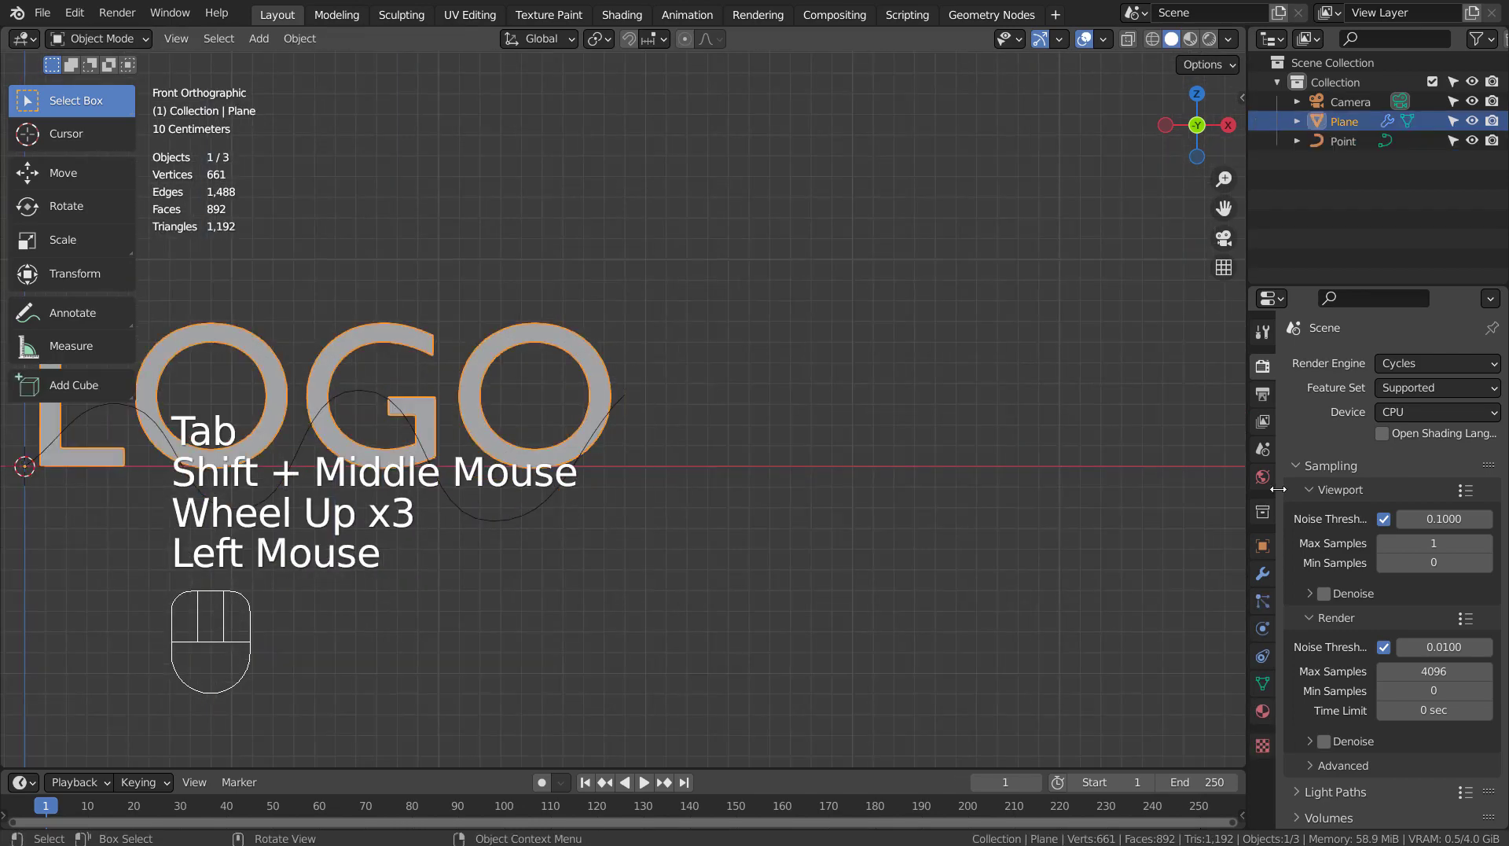
left_click(1259, 577)
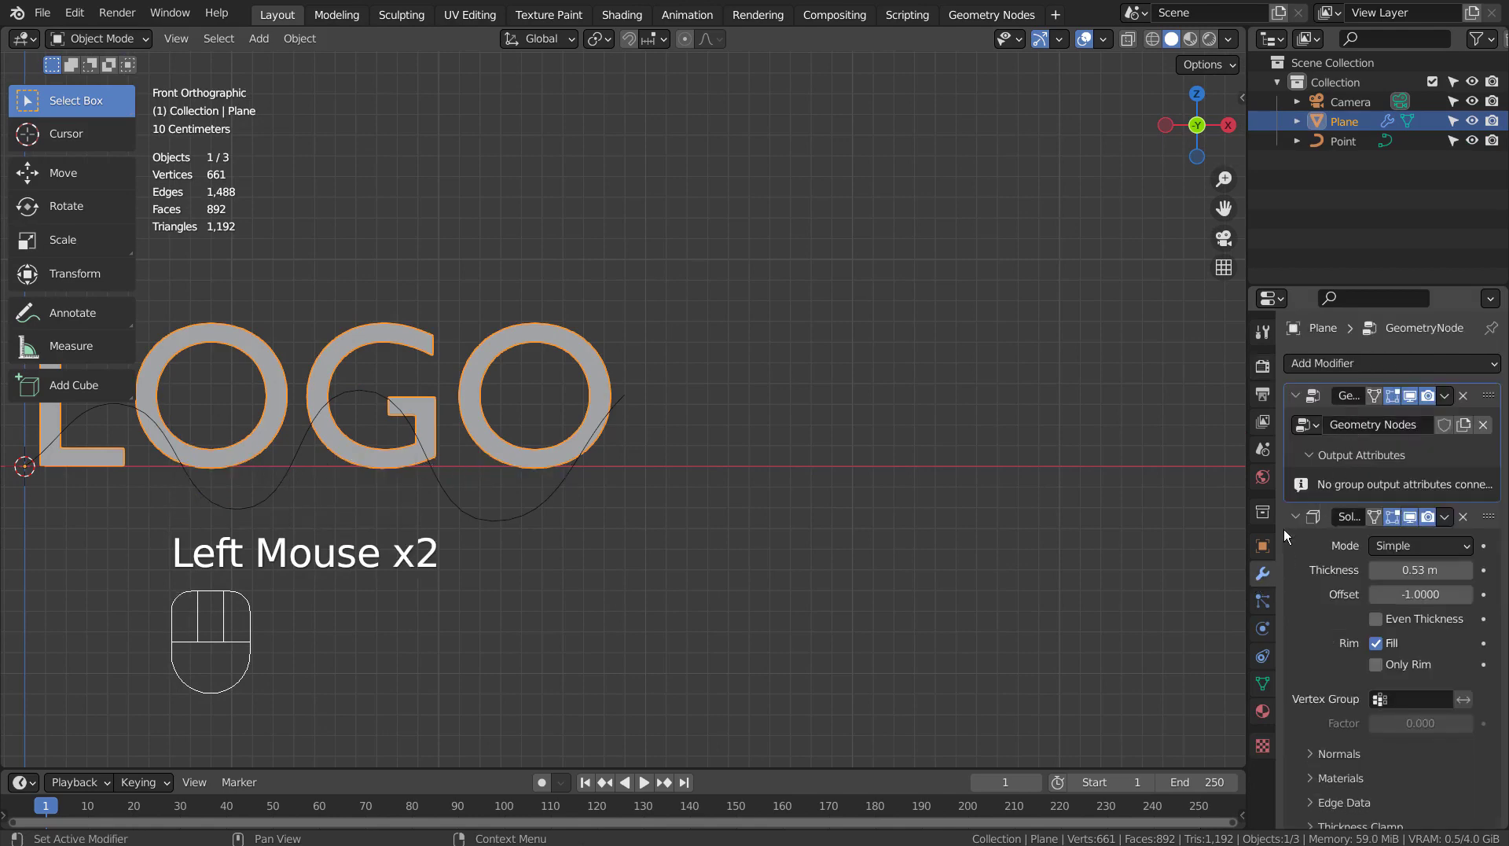
left_click(1300, 511)
Add a Curve modifier with Curve Object set to Point.
left_click(1357, 362)
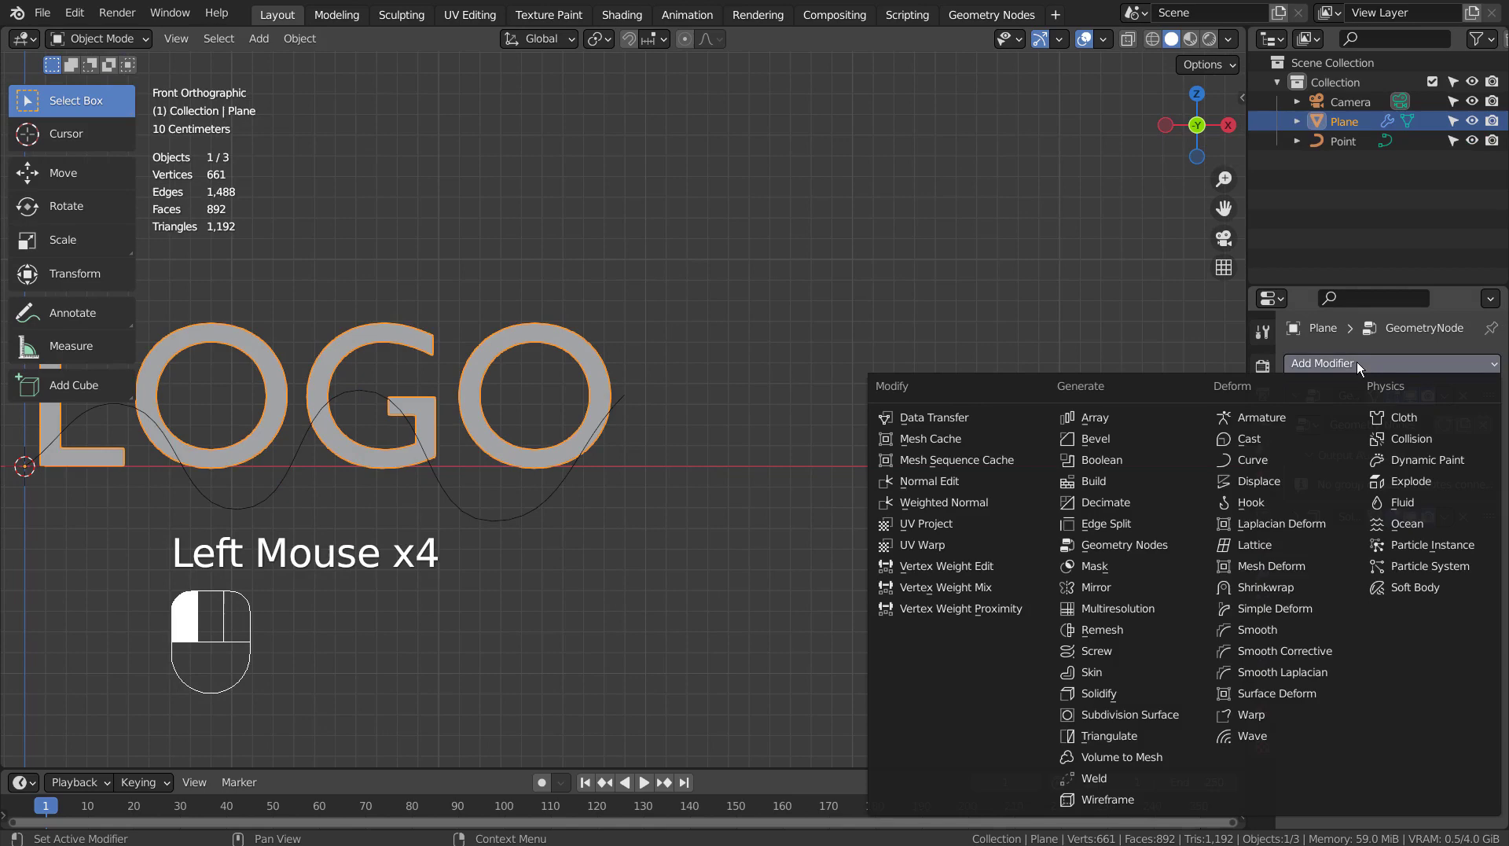
left_click(1293, 459)
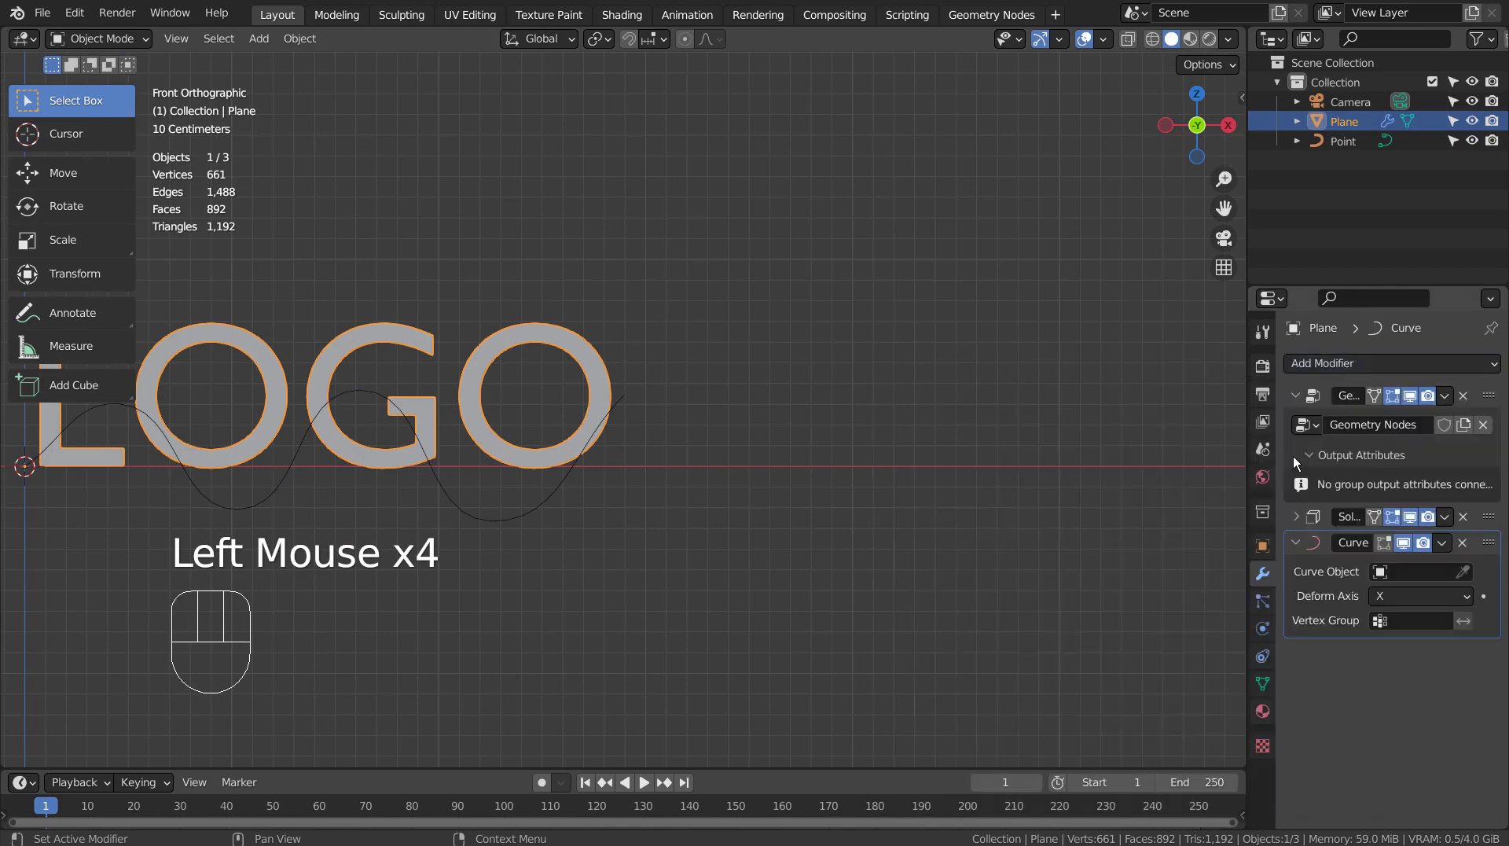
left_click(1415, 571)
left_click(1368, 602)
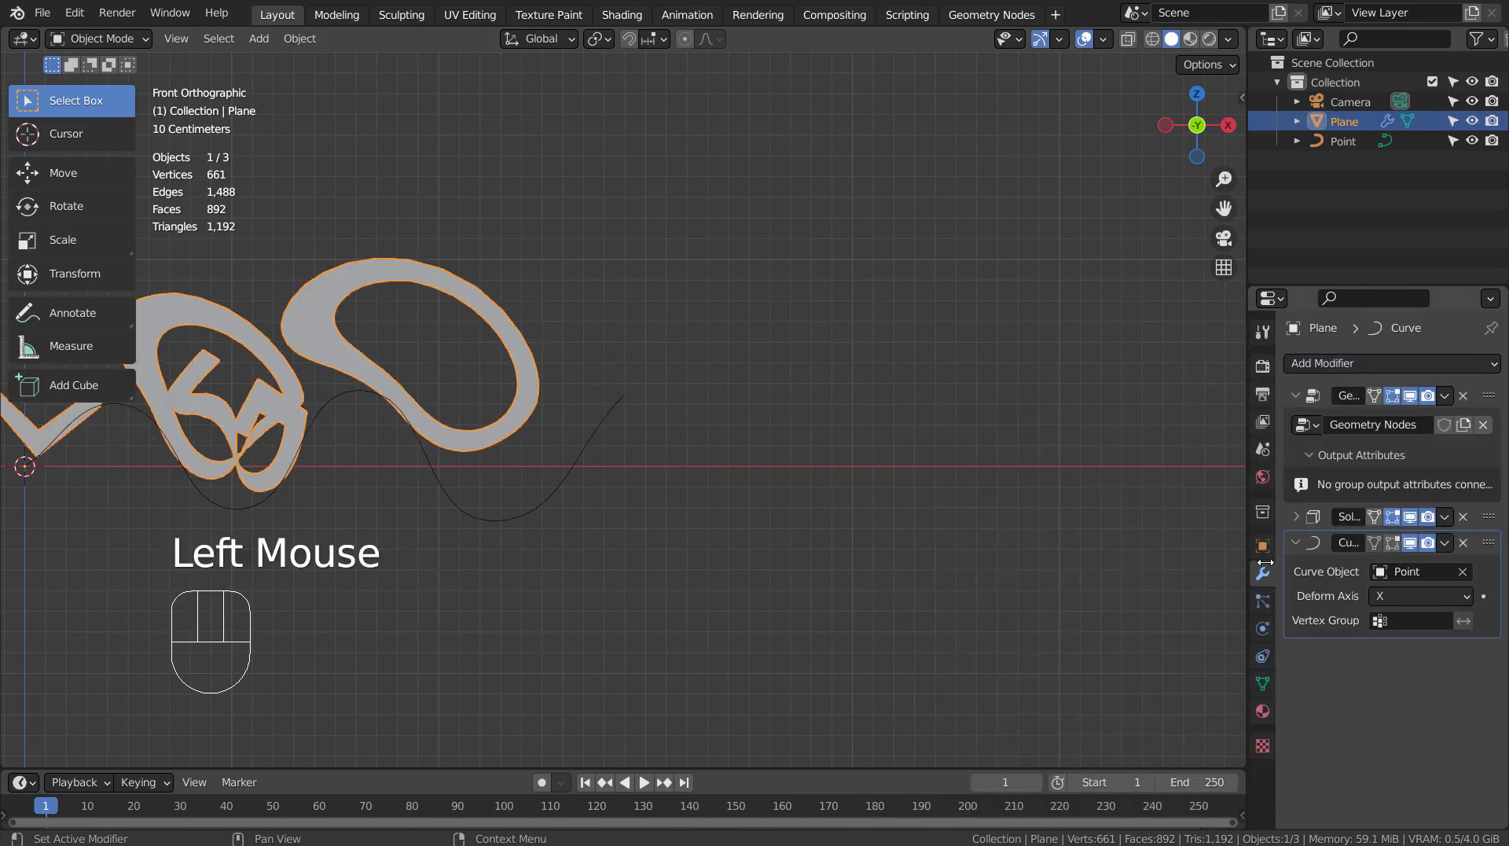
scroll(900, 516, "down", 1)
scroll(899, 516, "down", 1)
middle_click_drag(591, 483, 937, 493, "shift")
scroll(884, 488, "up", 3)
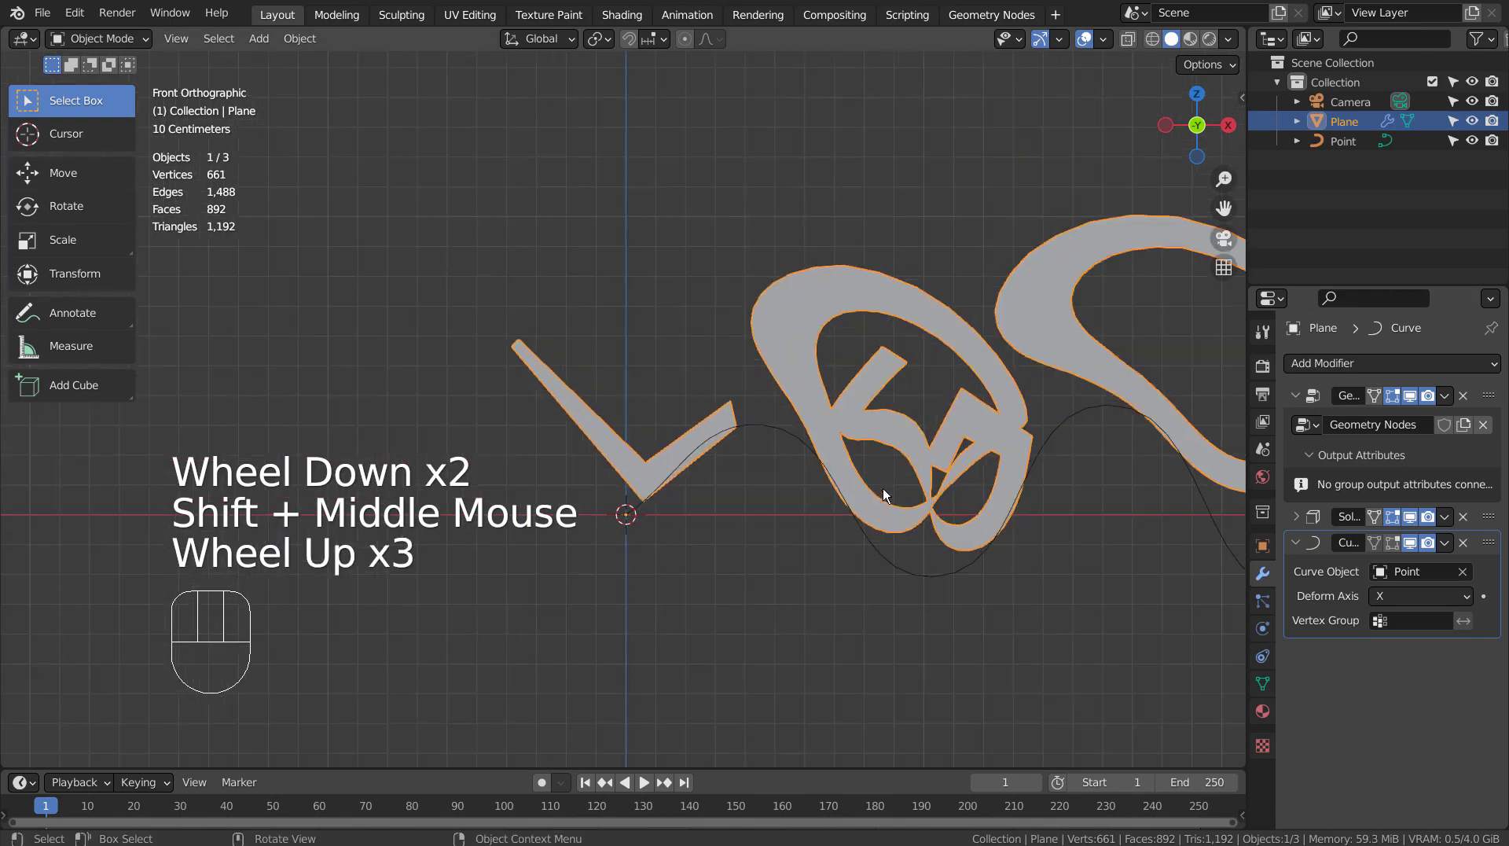
Scale the LOGO plane down to about 0.727.
left_click(793, 380)
key("s")
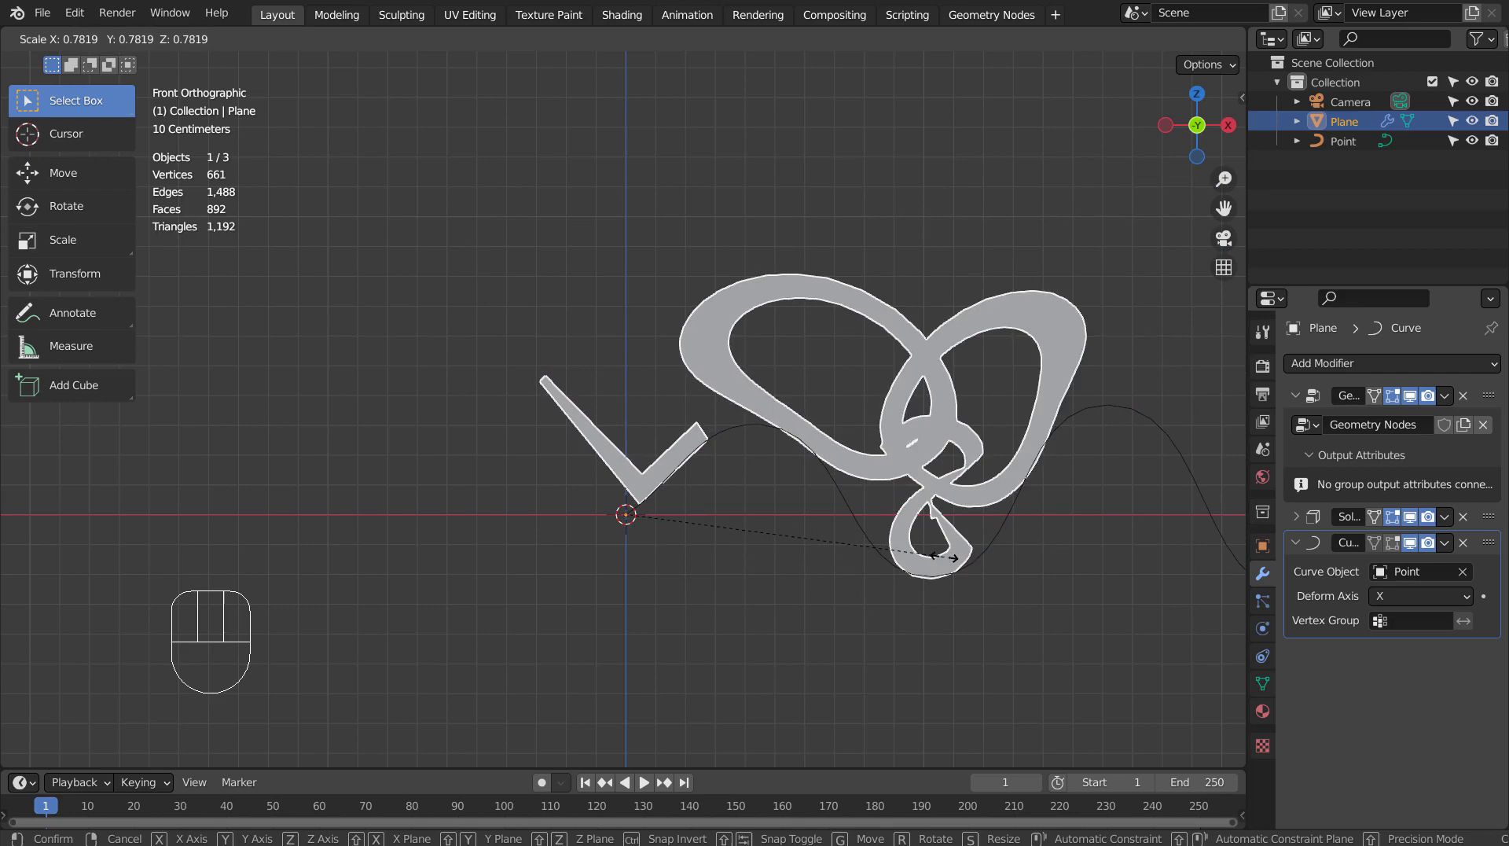
left_click(1021, 544)
middle_click_drag(1021, 544, 995, 576)
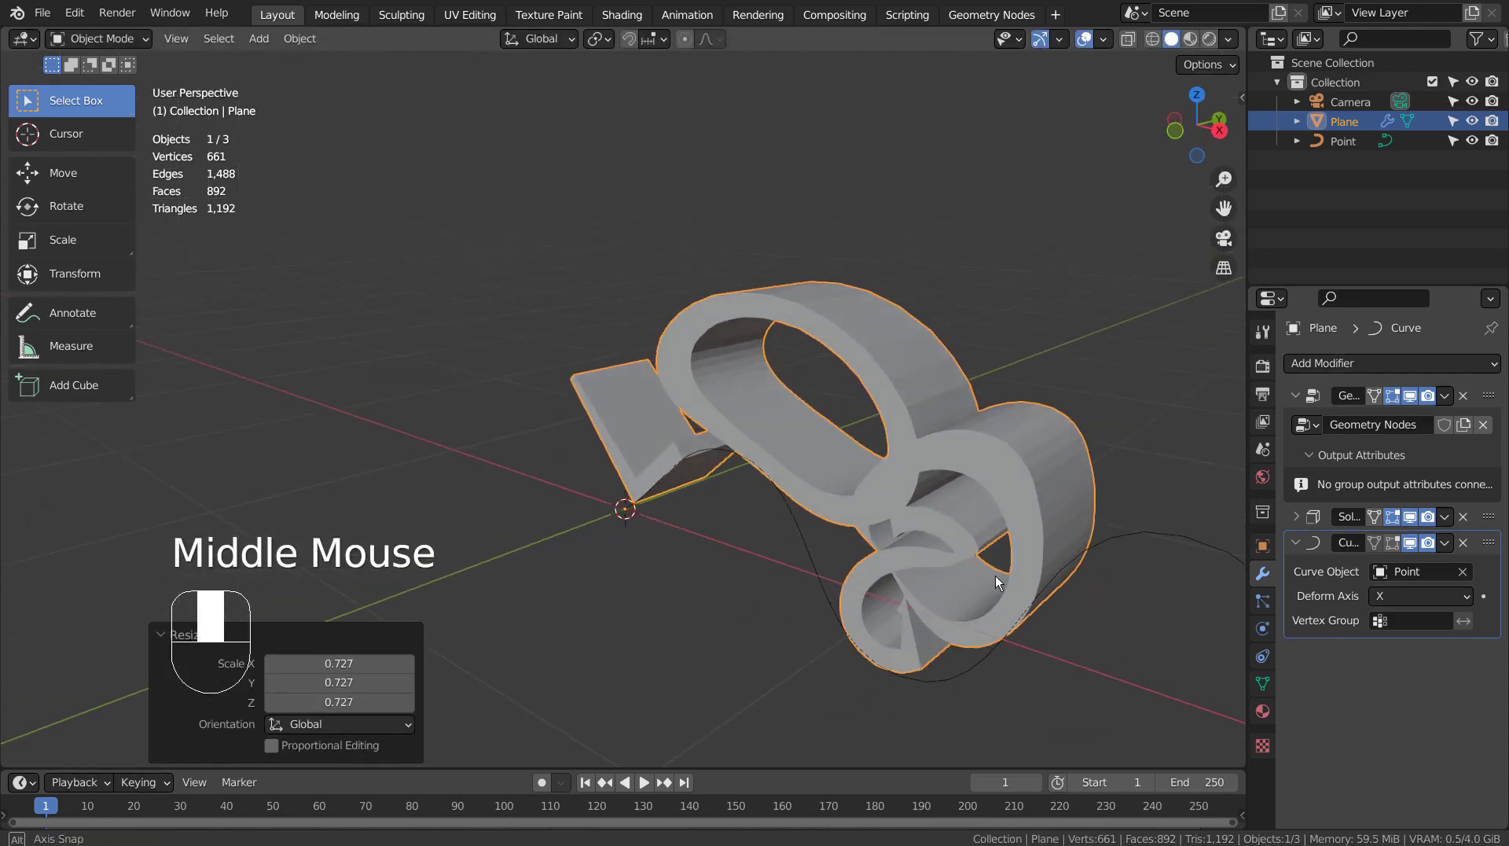
middle_click_drag(755, 588, 879, 581)
Undo an extra resize and move the logo 0.206 m along X.
key("s")
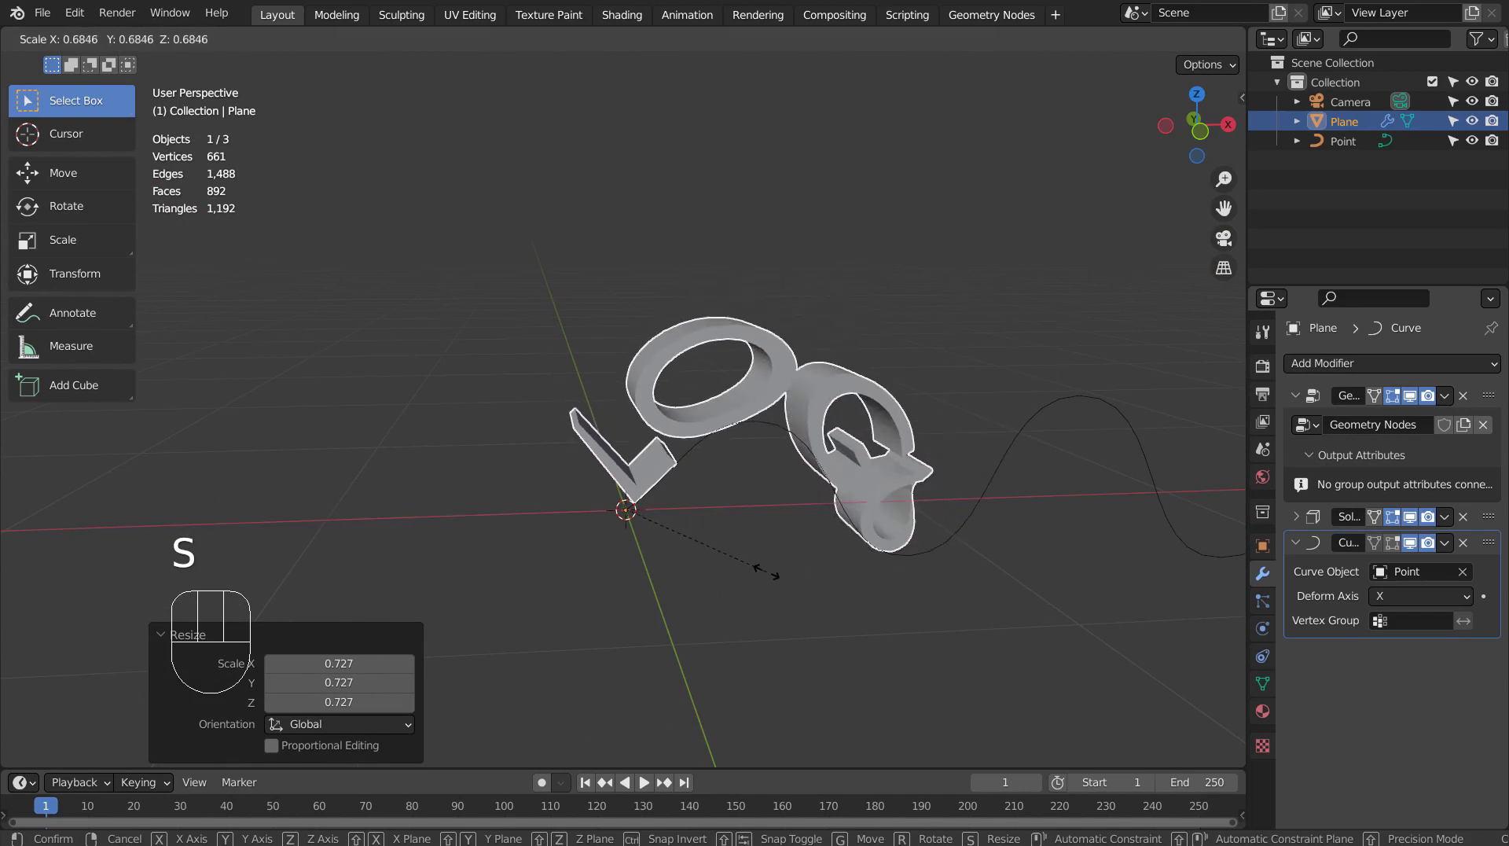
left_click(761, 574)
key("ctrl+z")
scroll(798, 578, "down", 3)
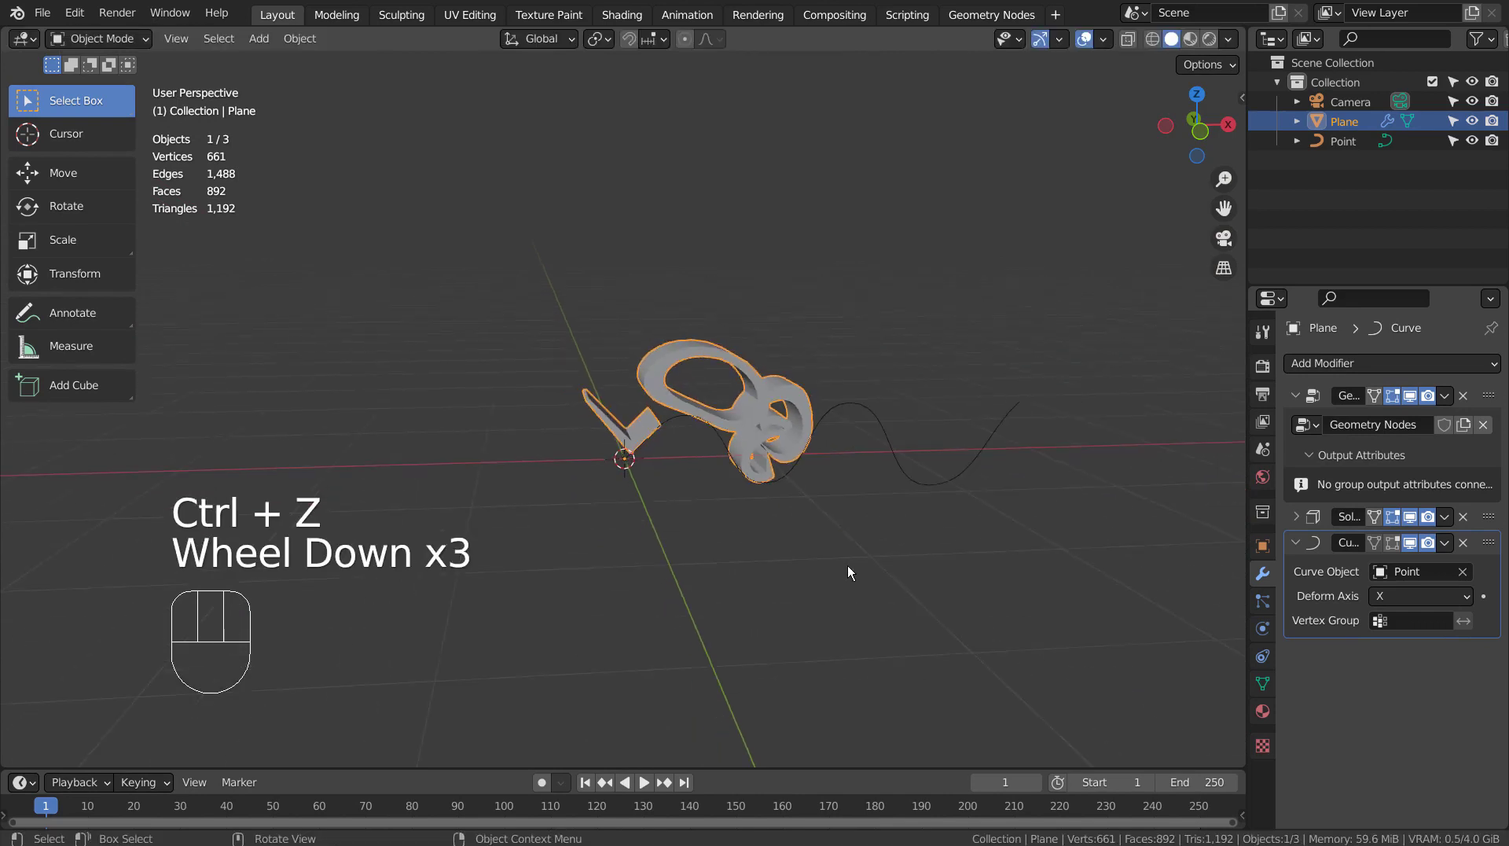
key("s")
key("g")
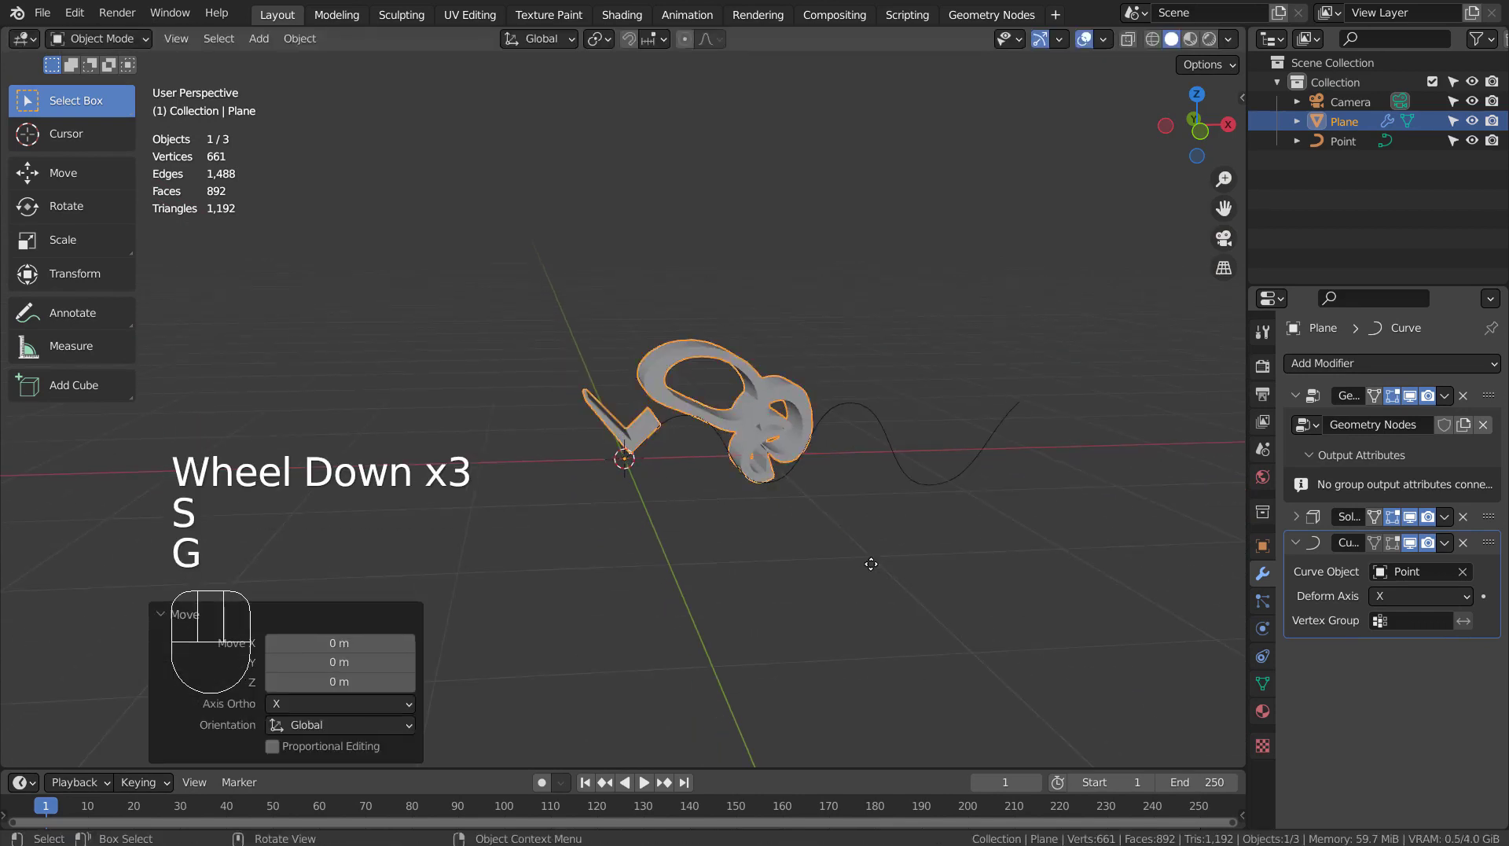
key("g")
key("g")
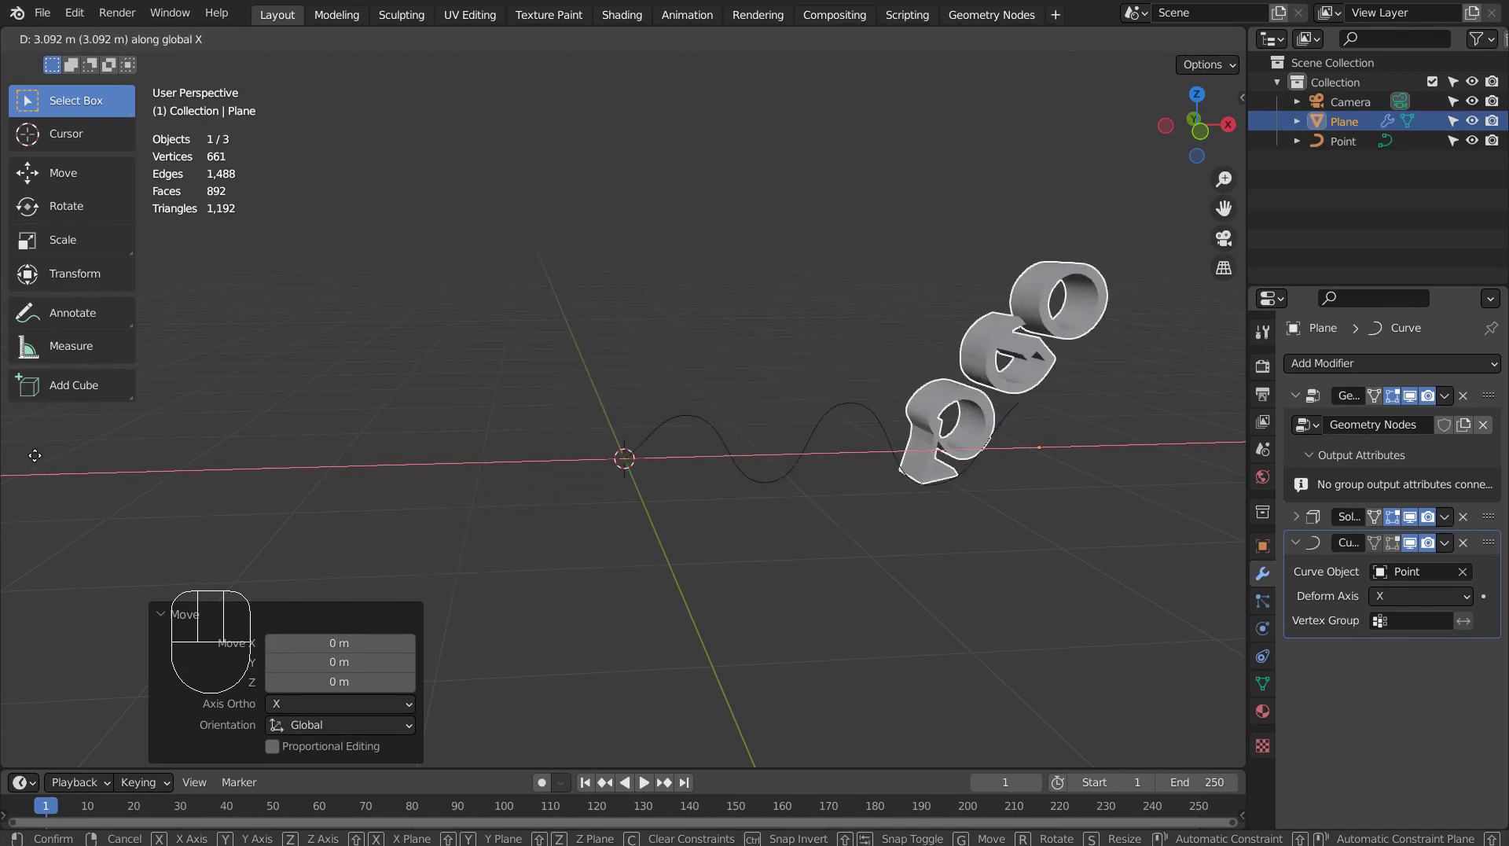
left_click(901, 545)
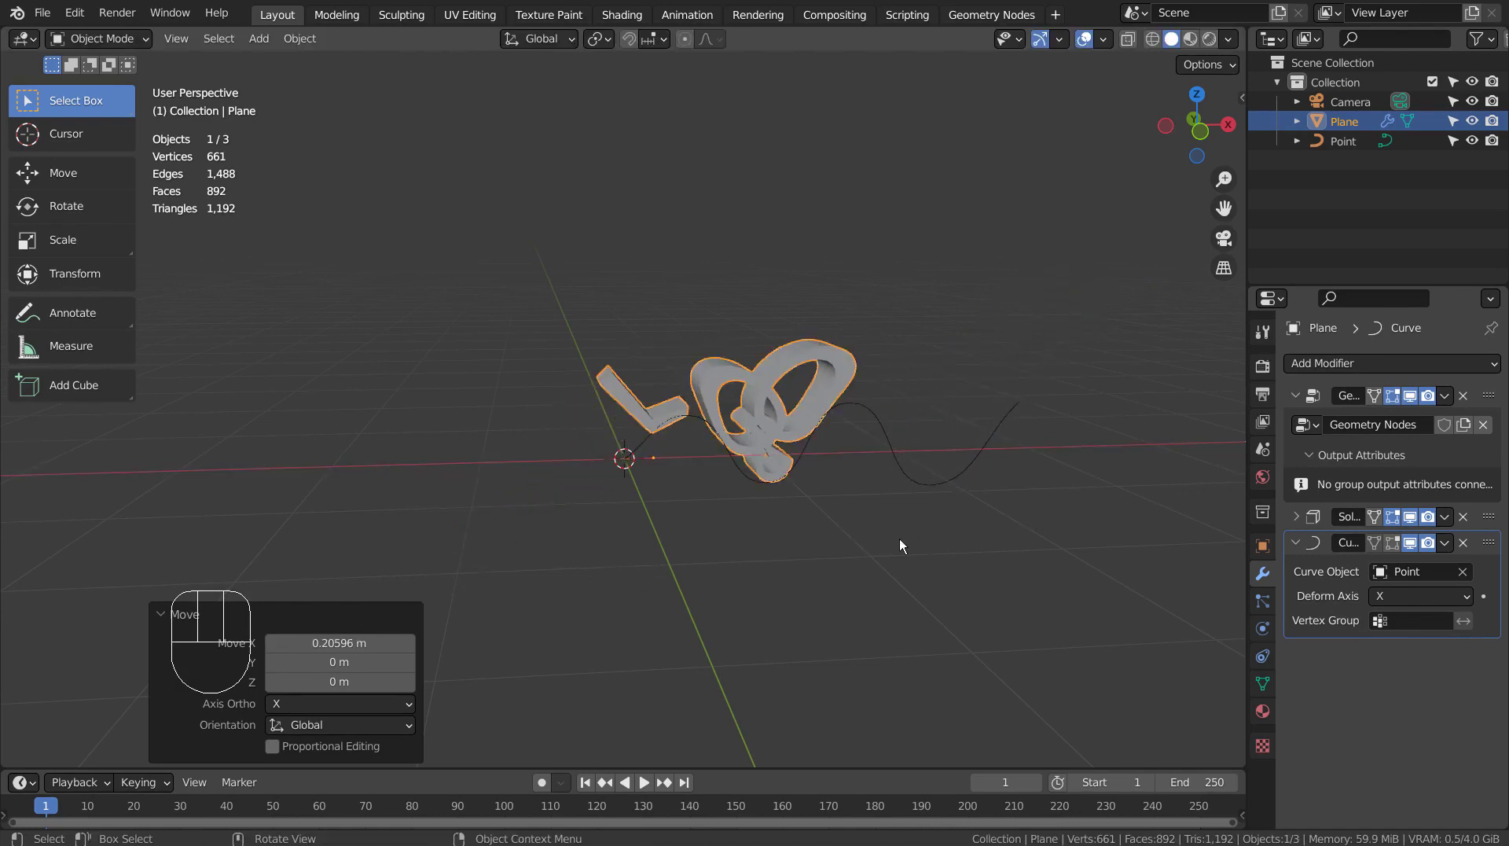
Switch the viewport to Material Preview shading and frame the logo.
left_click(1191, 39)
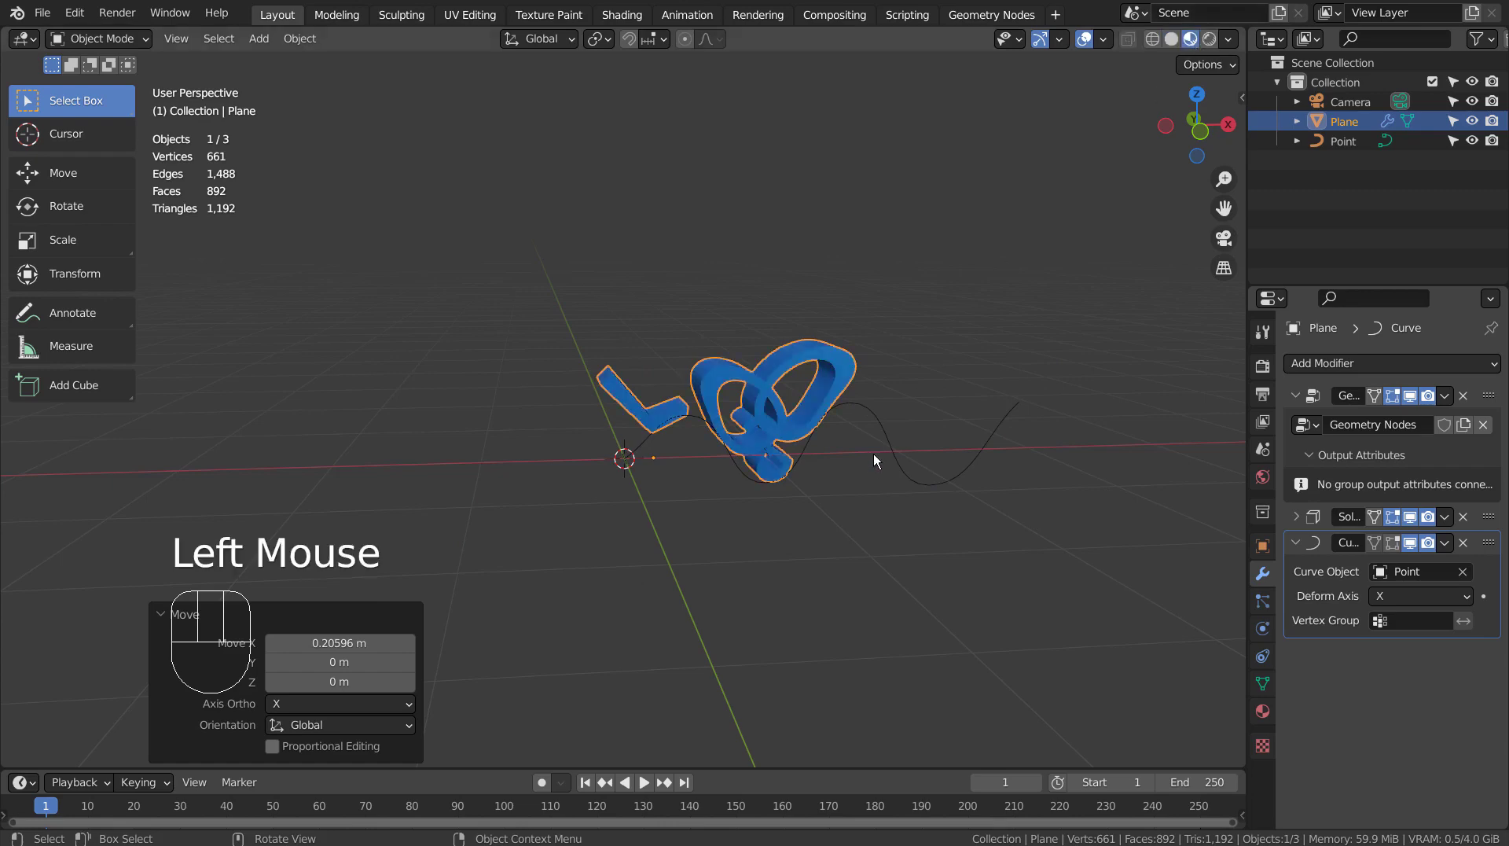
scroll(874, 455, "up", 2)
mouse_move(913, 507)
middle_mouse_down("shift")
mouse_move(800, 521)
mouse_move(787, 471)
mouse_move(827, 456)
middle_mouse_up("shift")
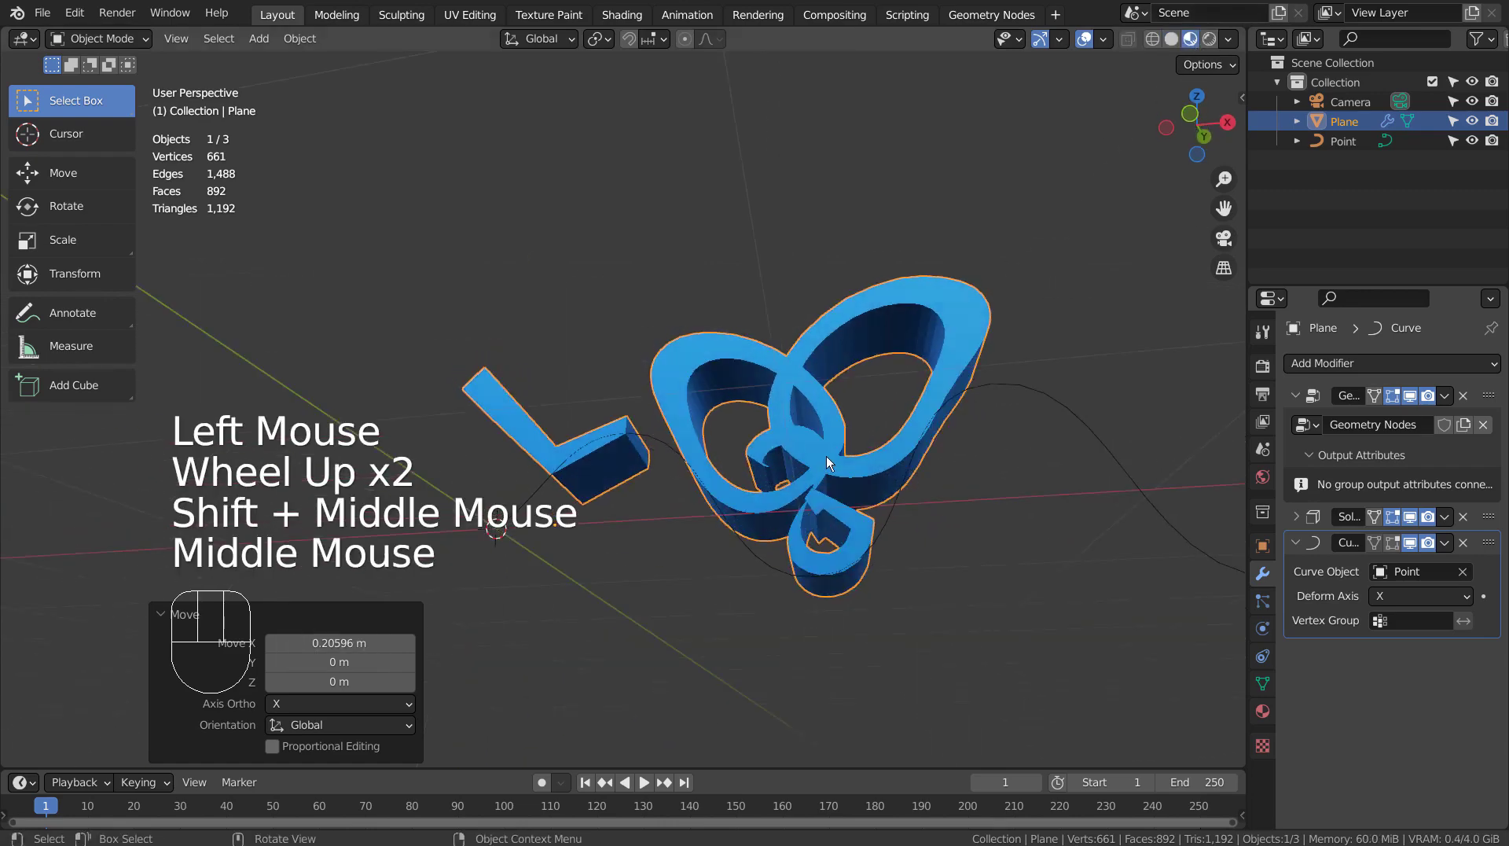
scroll(836, 461, "down", 2)
Slide the LOGO -2.2861 m along X so it sits just before the wave.
key("g")
key("x")
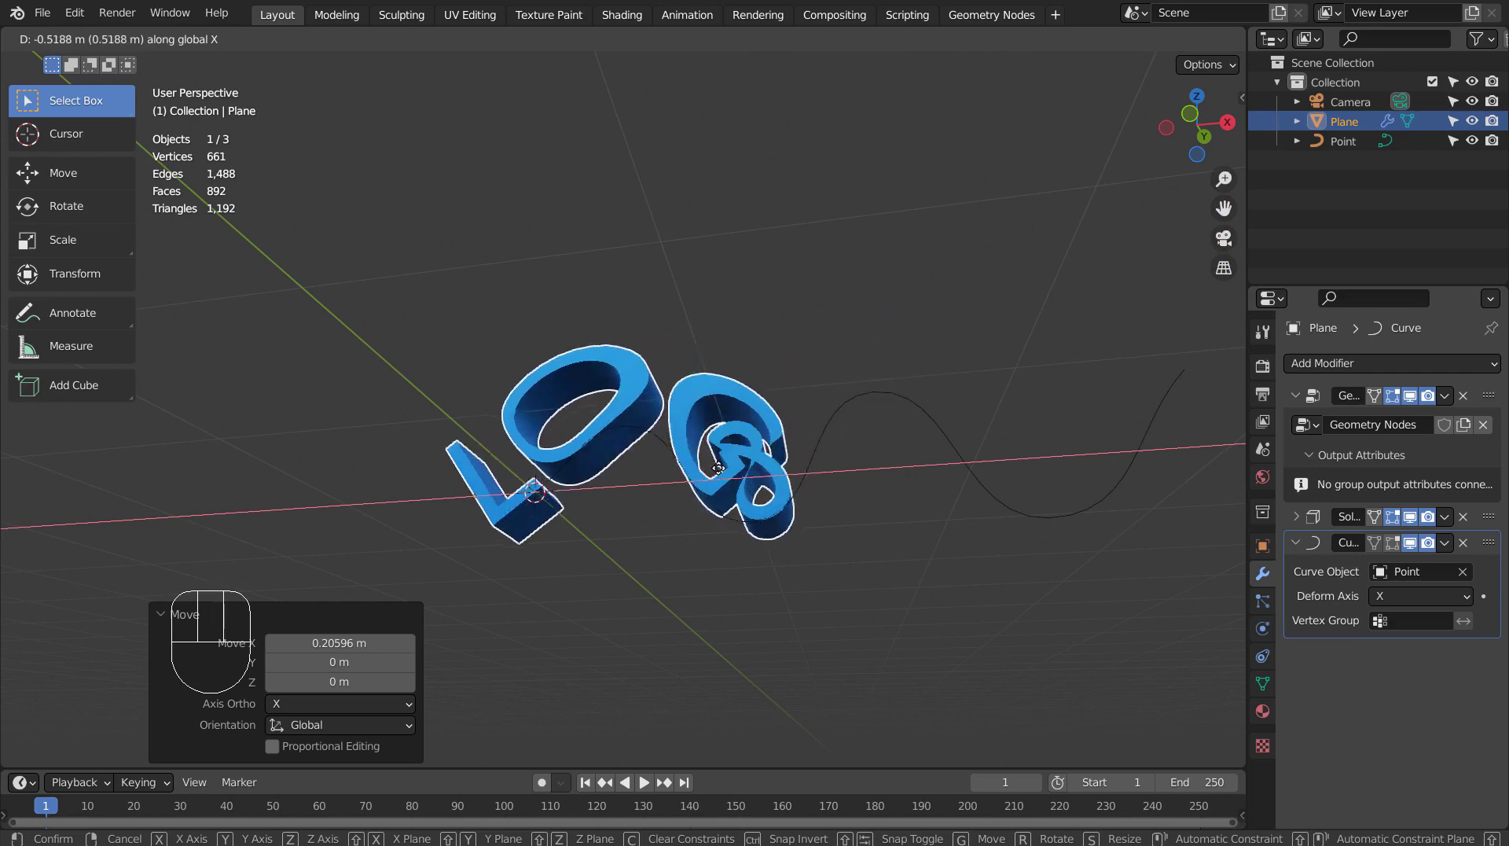
left_click(413, 472)
middle_click(687, 488)
middle_click_drag(687, 487, 912, 450)
scroll(739, 528, "down", 2)
Add a new mesh plane, Plane.001, to the scene.
left_click(882, 456)
key("shift+a")
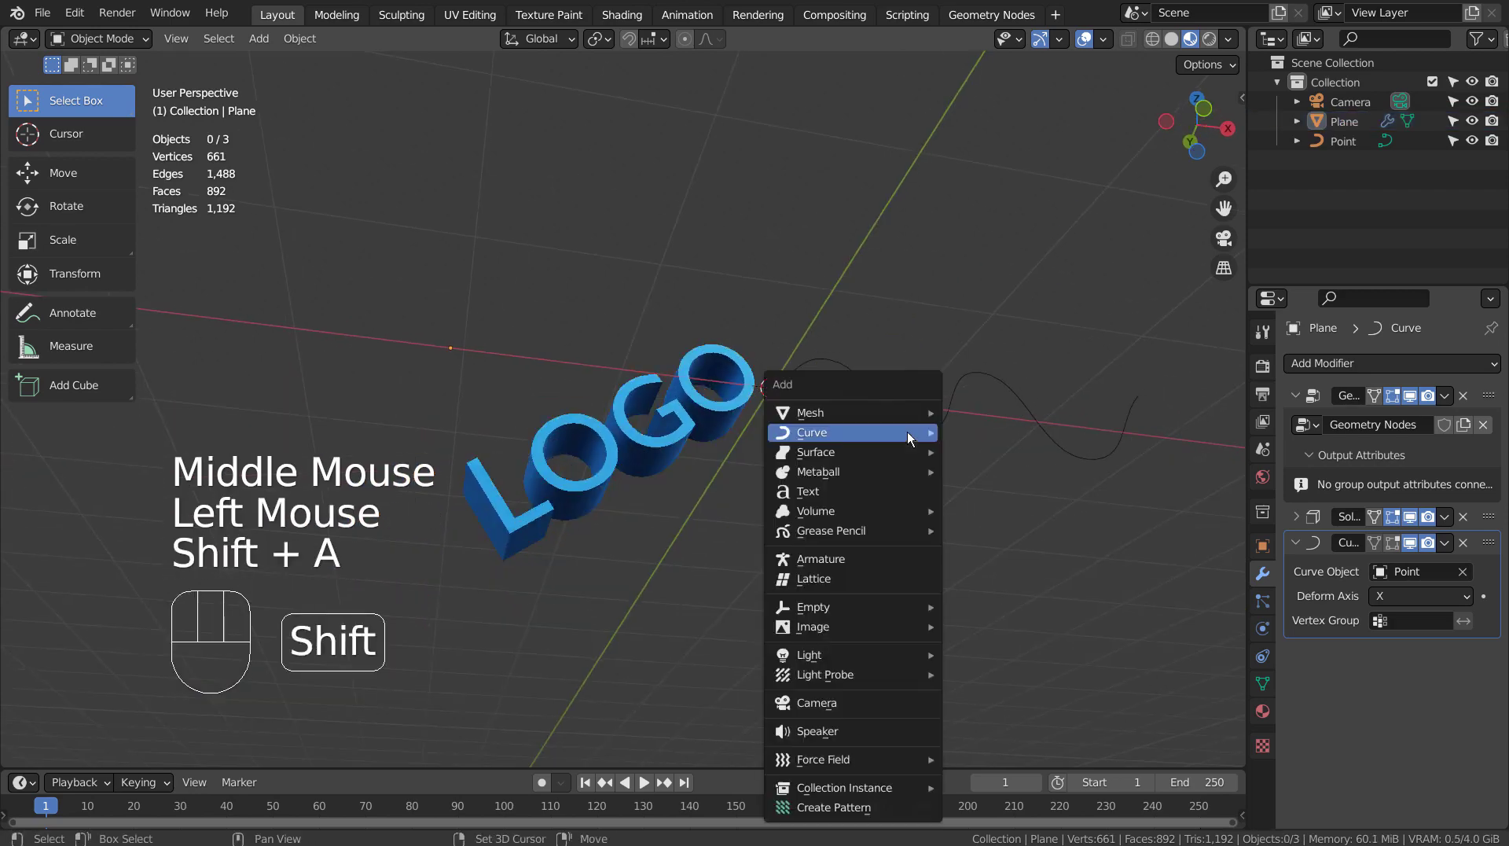
mouse_move(907, 414)
left_click(989, 414)
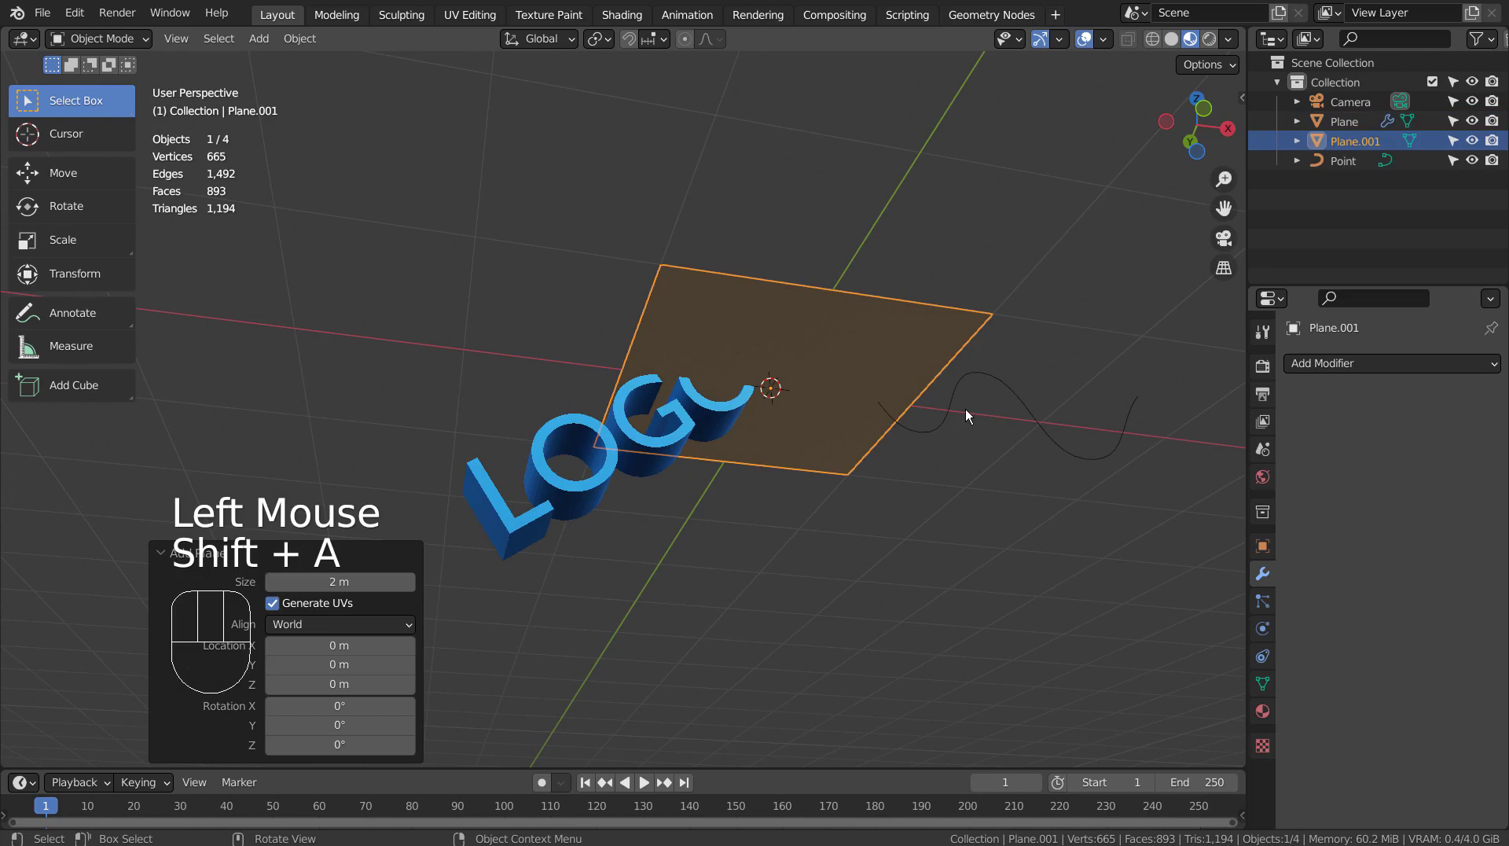
scroll(966, 409, "down", 3)
middle_click_drag(962, 338, 964, 464)
Lower the new plane about 8.36 m along Z and scale it up 8.133 times.
key("g")
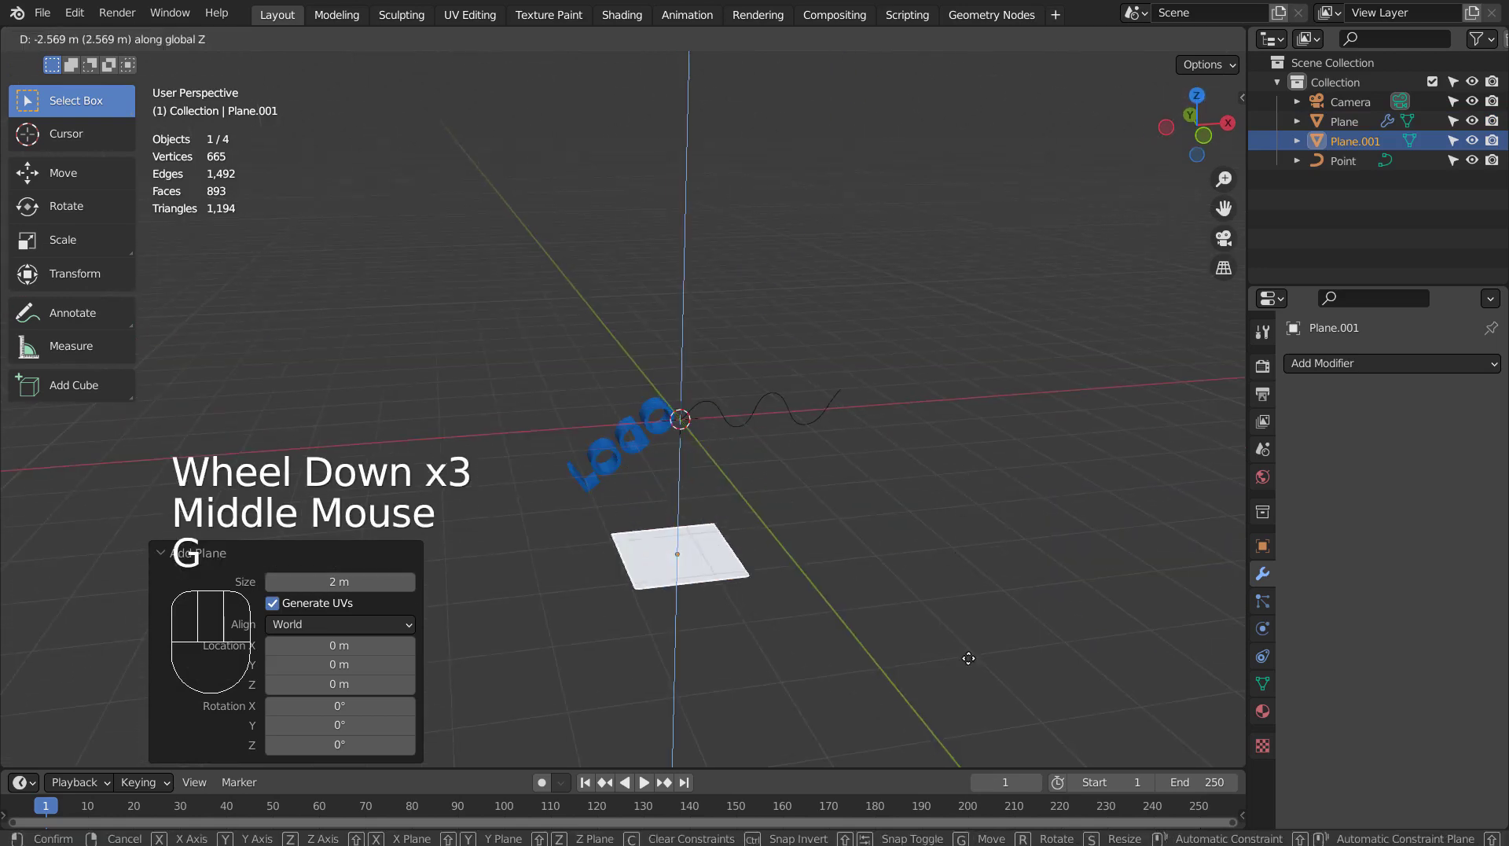
left_click(988, 143)
scroll(954, 240, "down", 2)
key("g")
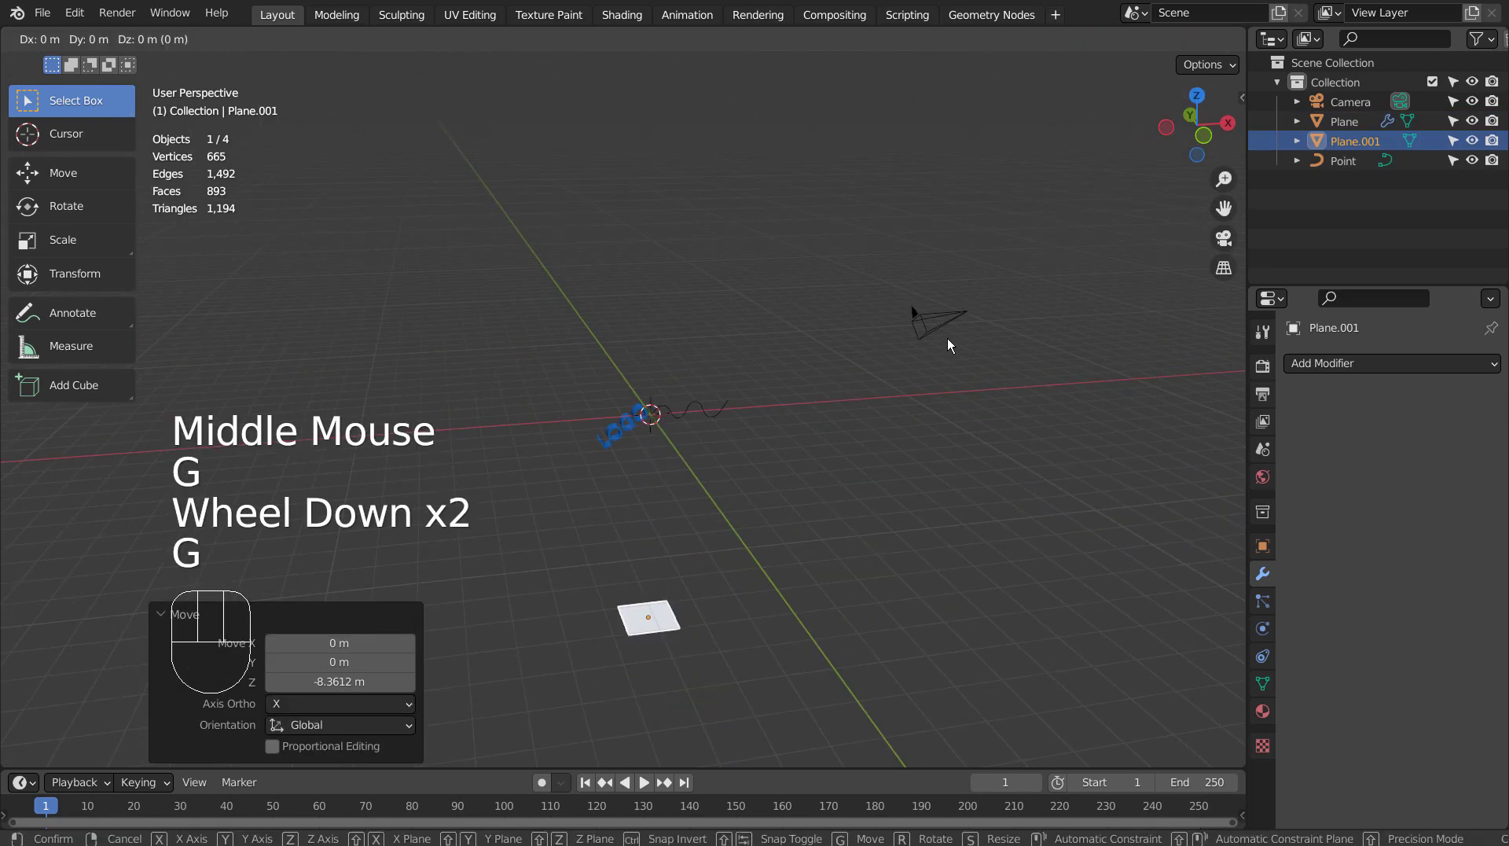
key("s")
left_click(211, 220)
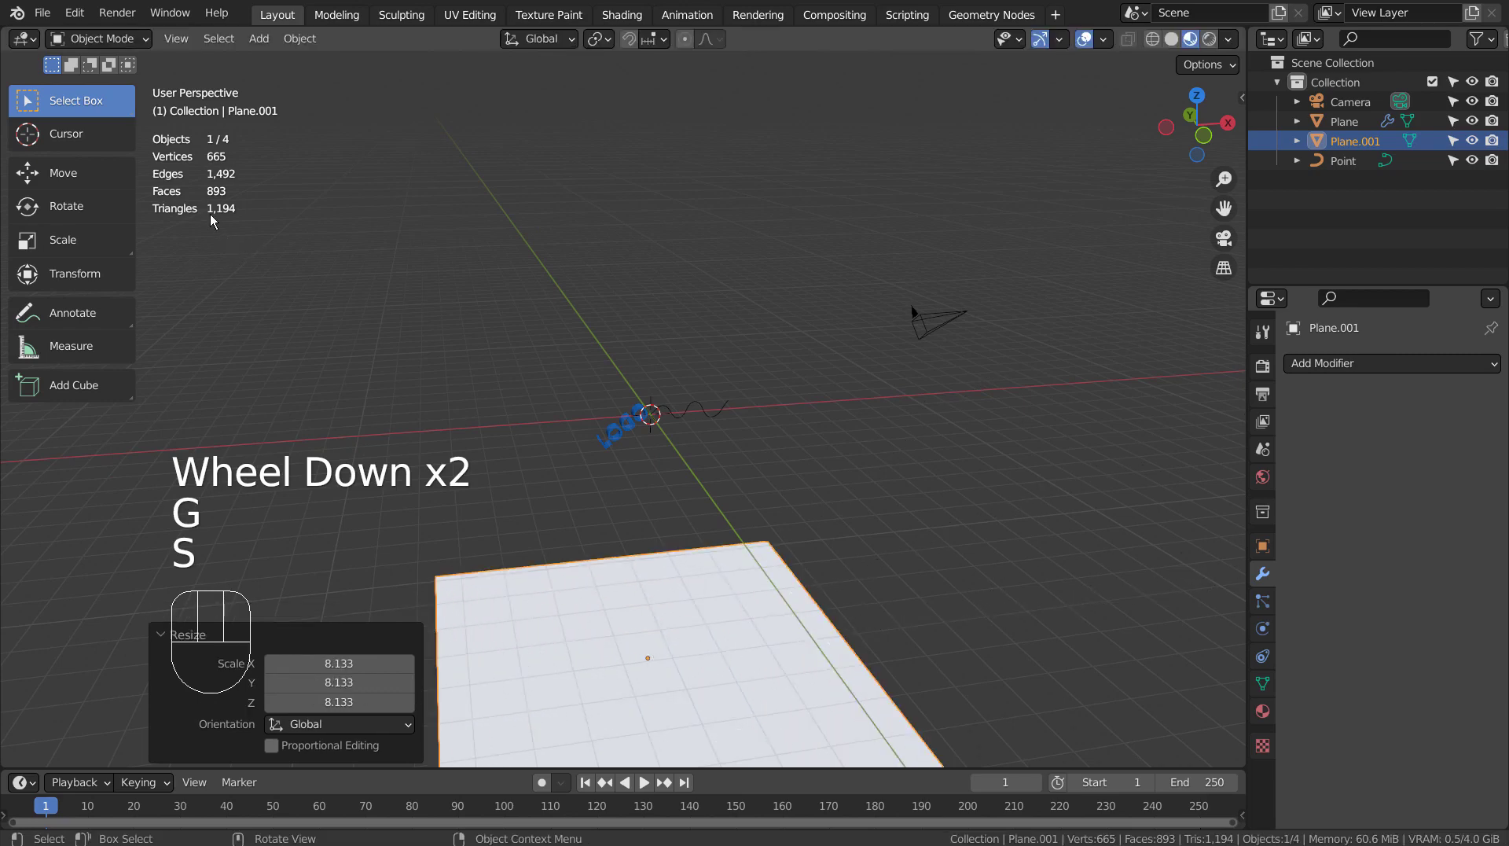
Add a particle system to the plane and edit its emission end frame.
left_click(1260, 602)
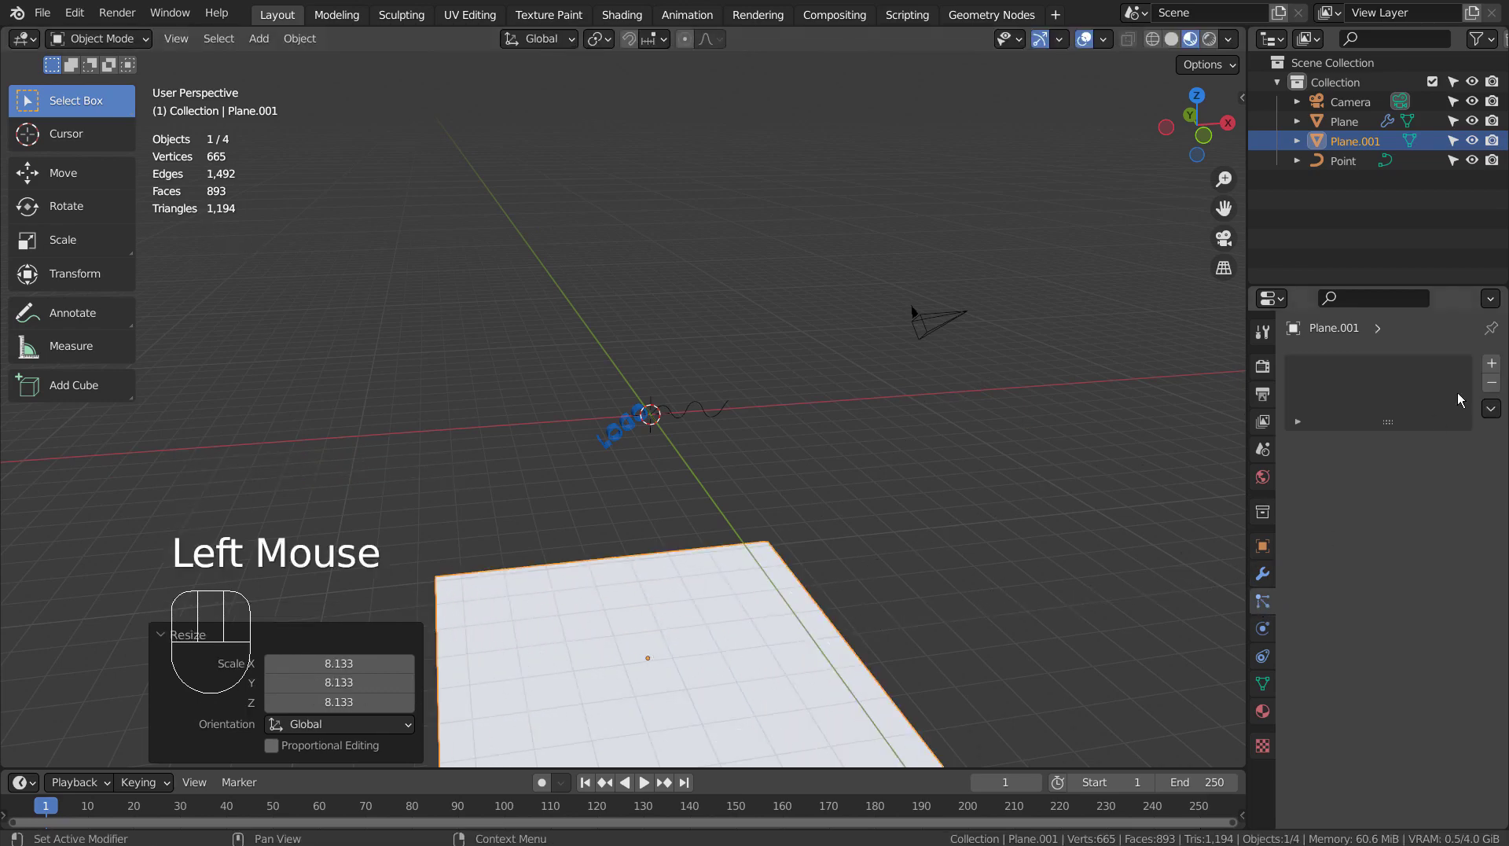
left_click(1496, 361)
scroll(1446, 546, "down", 2)
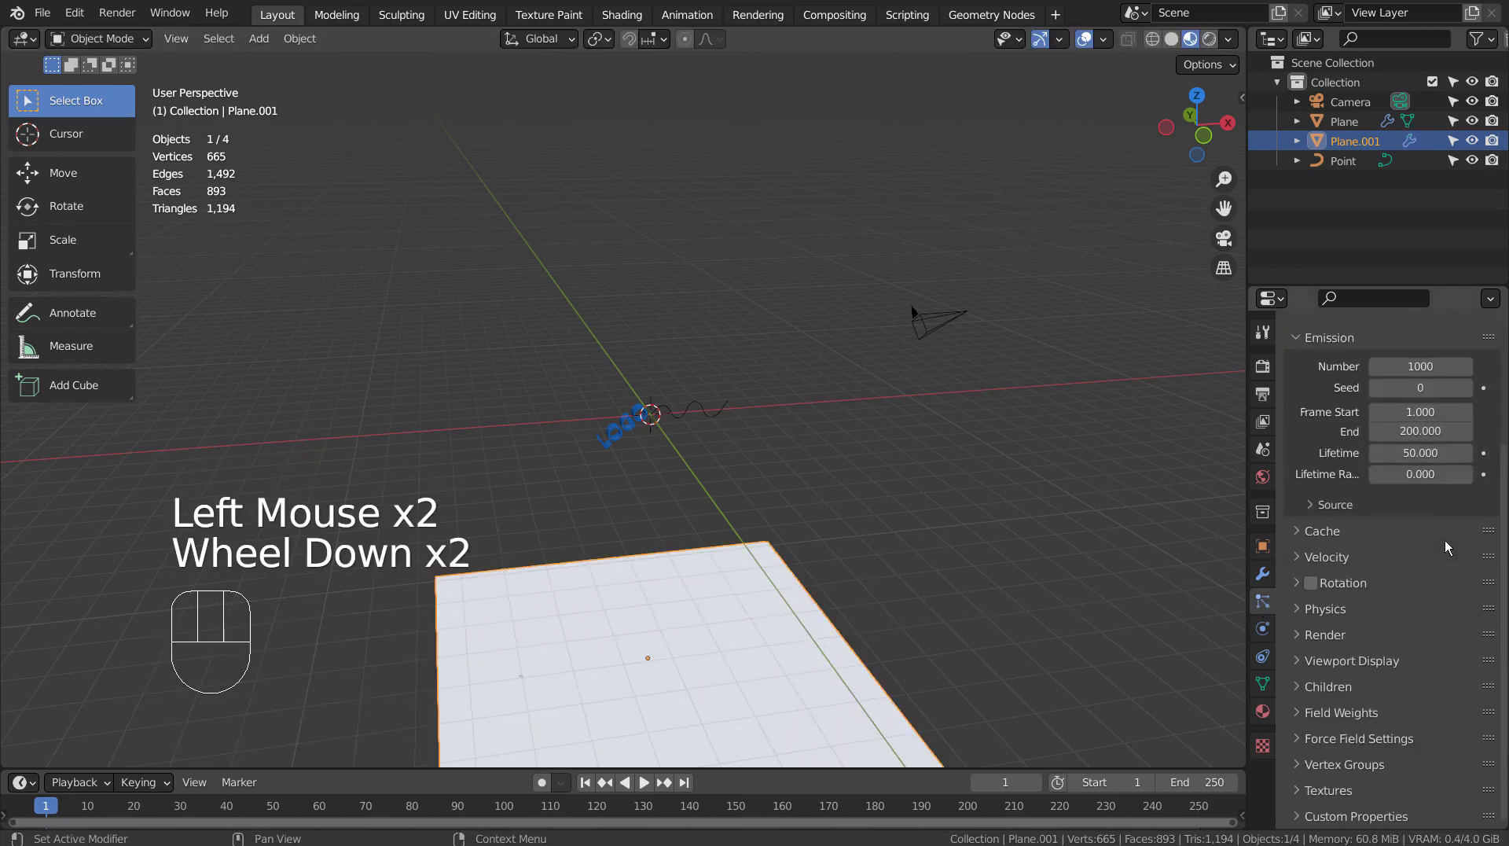
left_click(1445, 430)
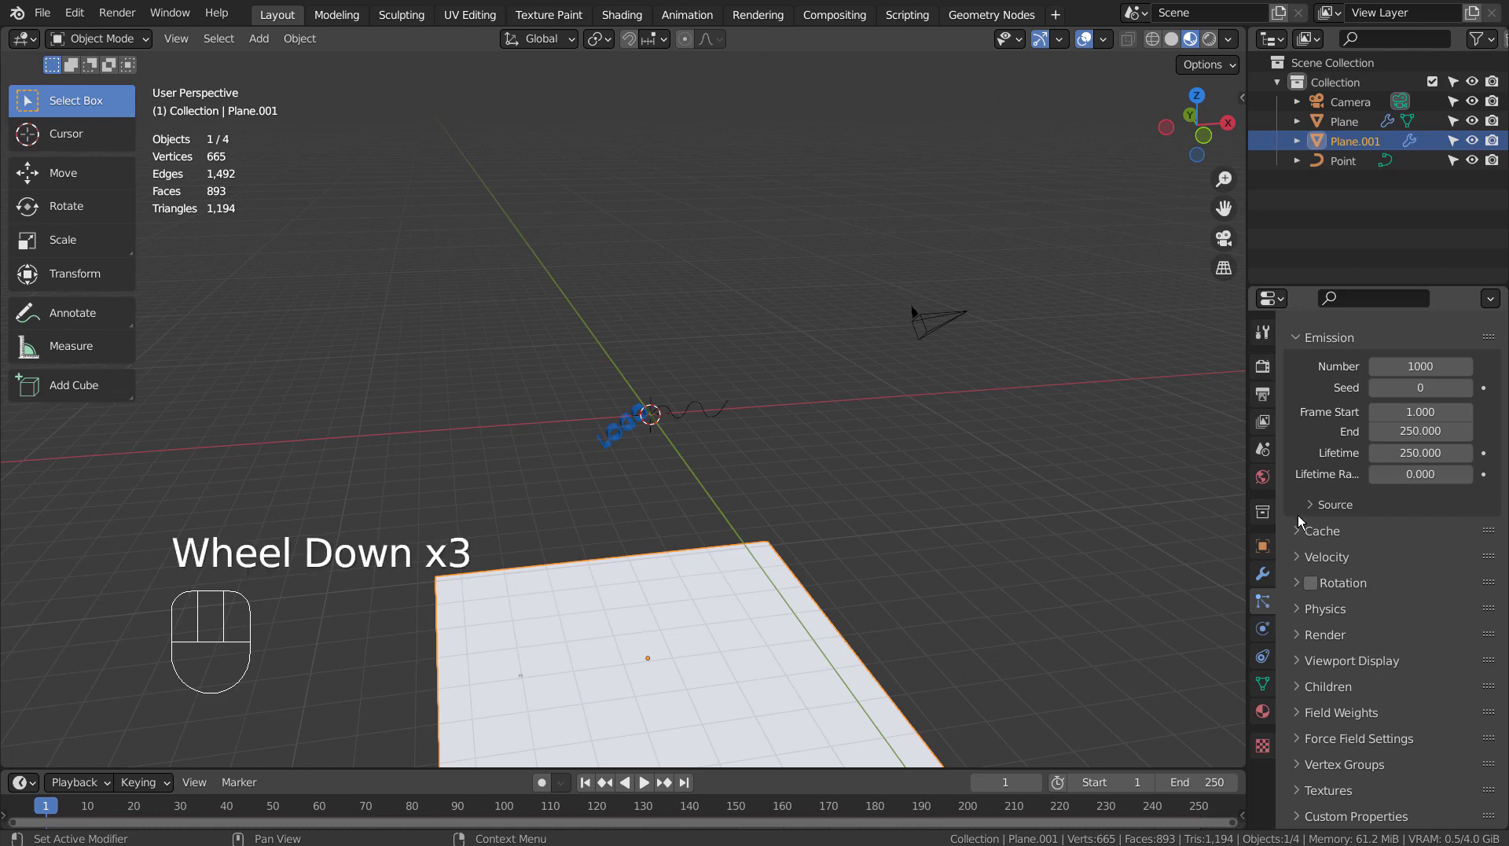
Turn on Gravity in the Scene properties and preview the particles in playback.
left_click(1263, 448)
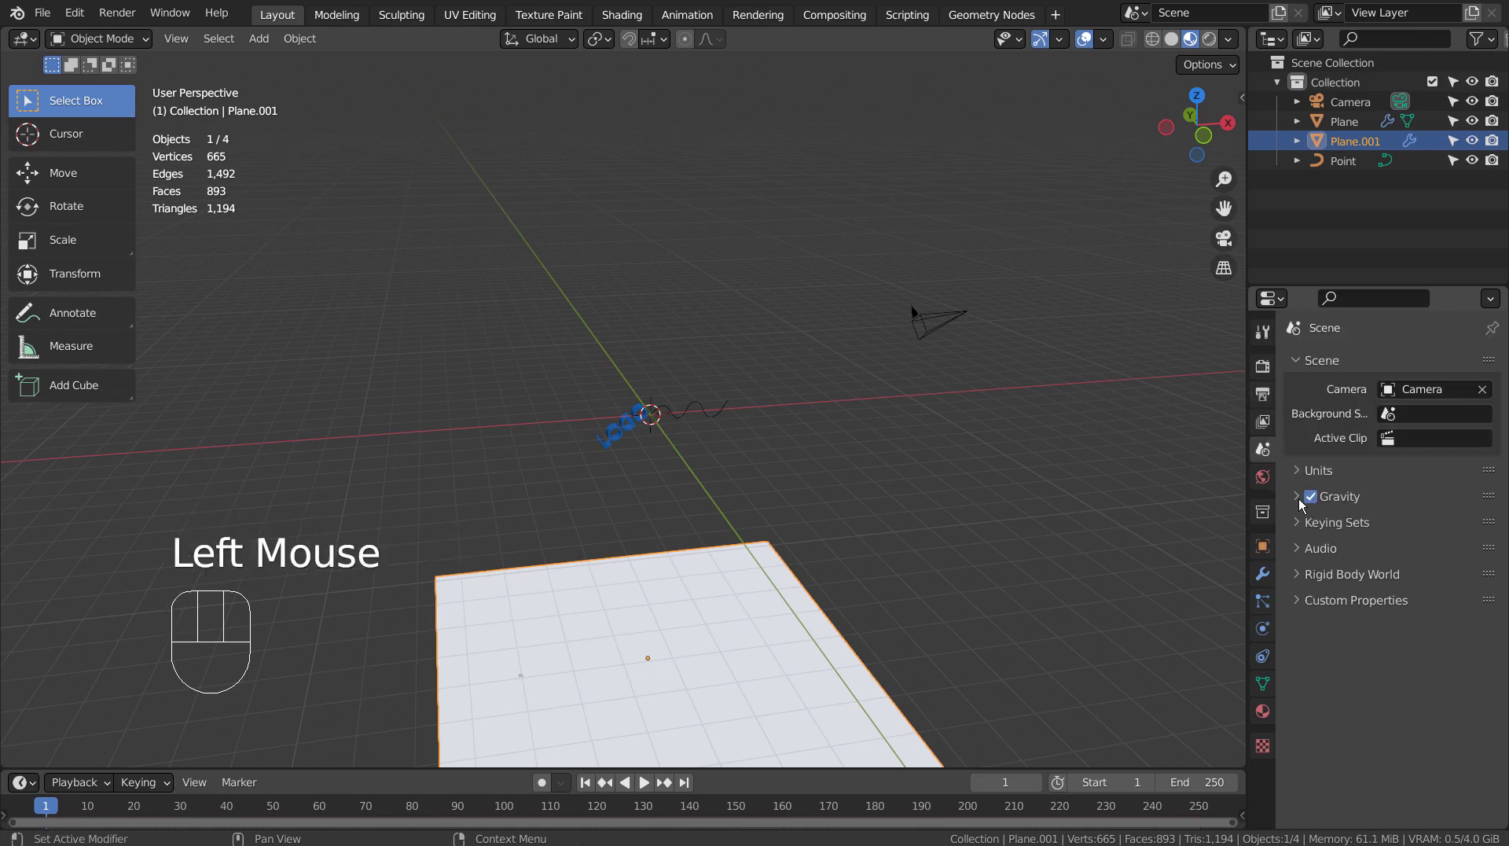
left_click(1299, 499)
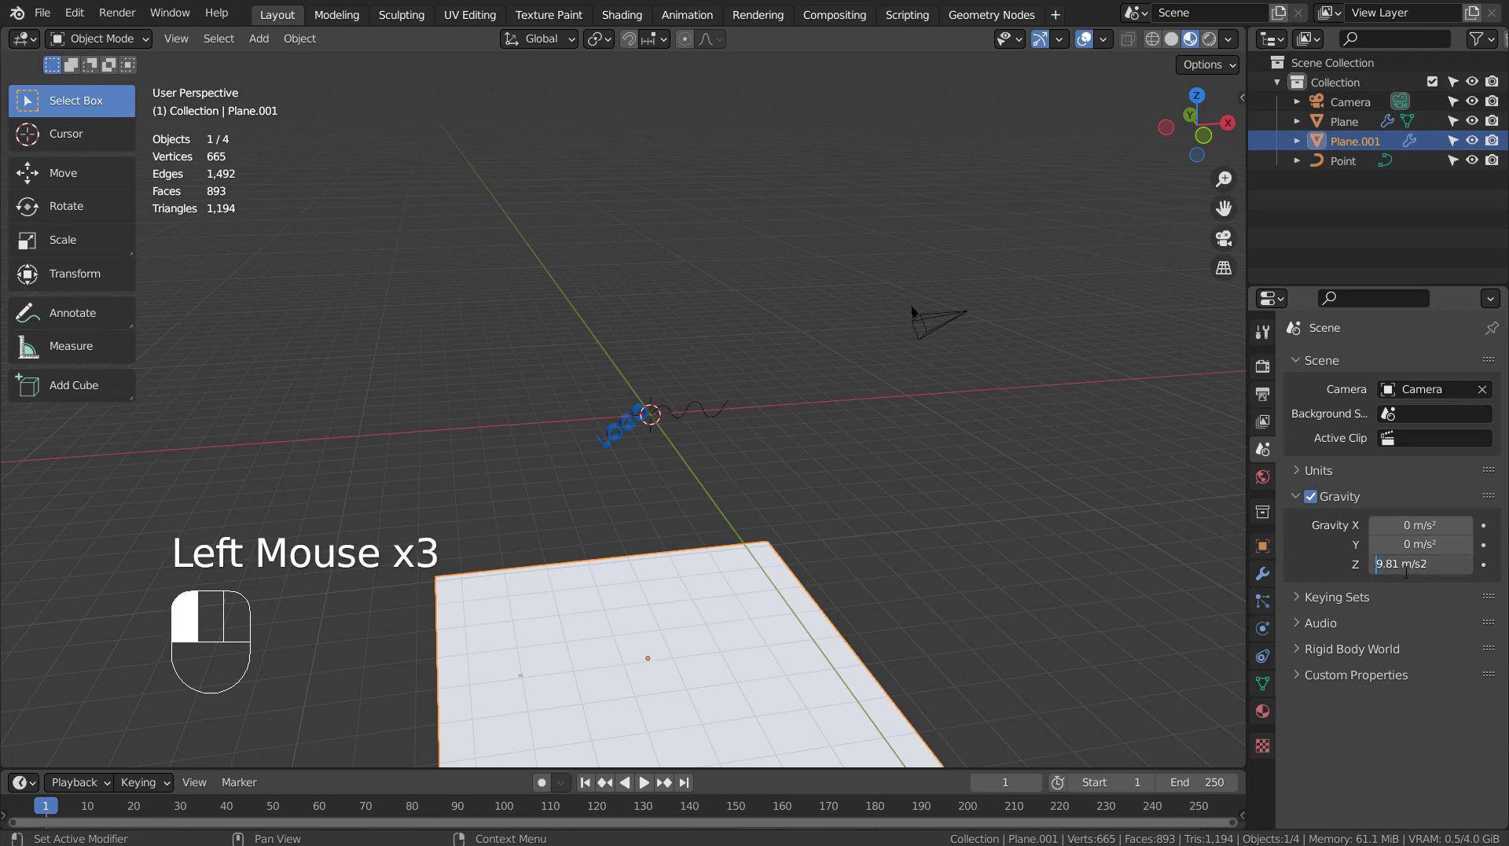
left_click(643, 783)
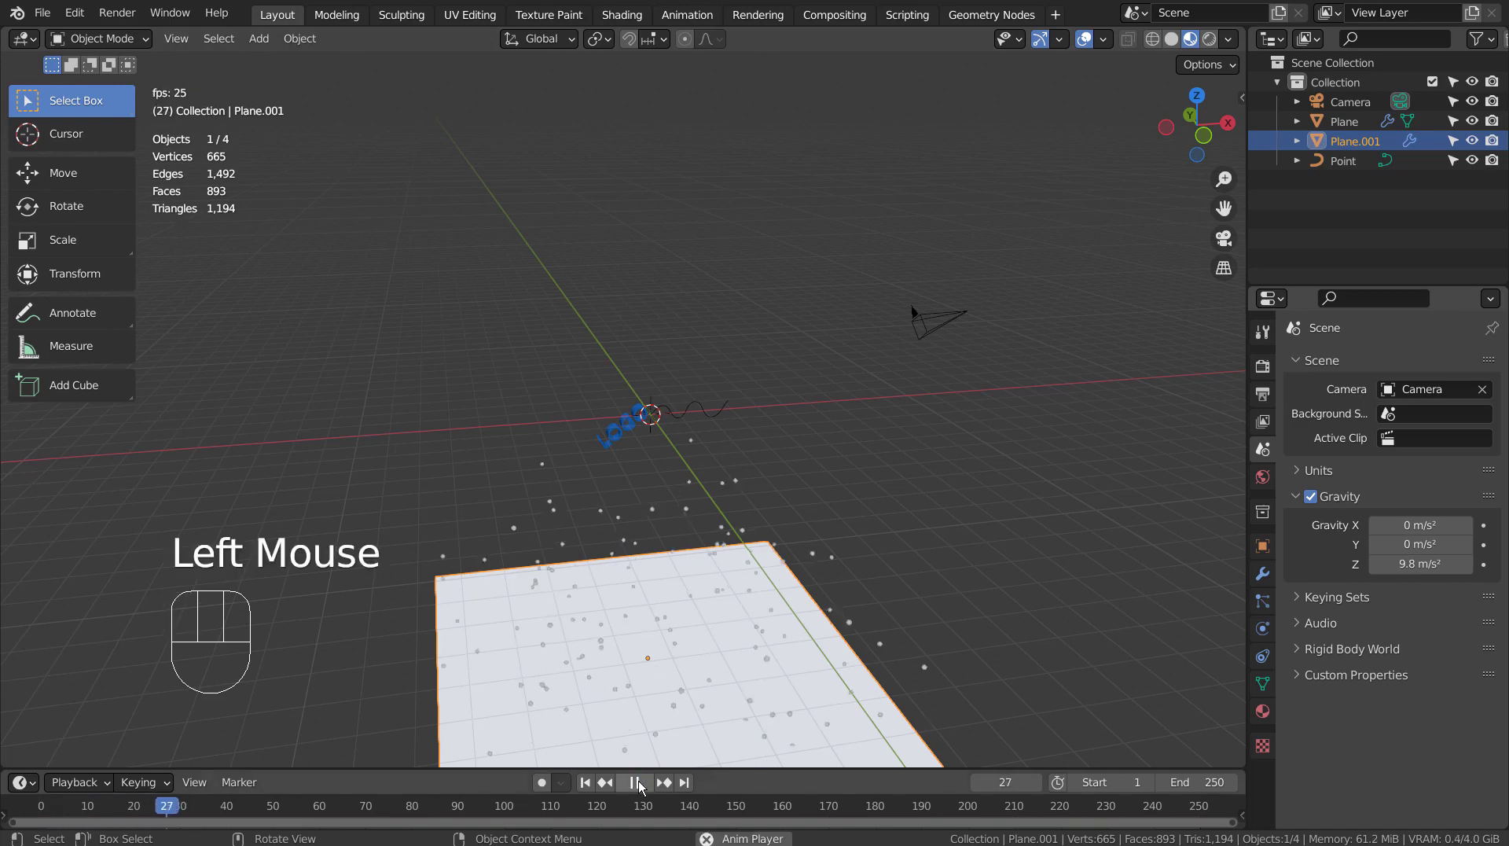
left_click(638, 783)
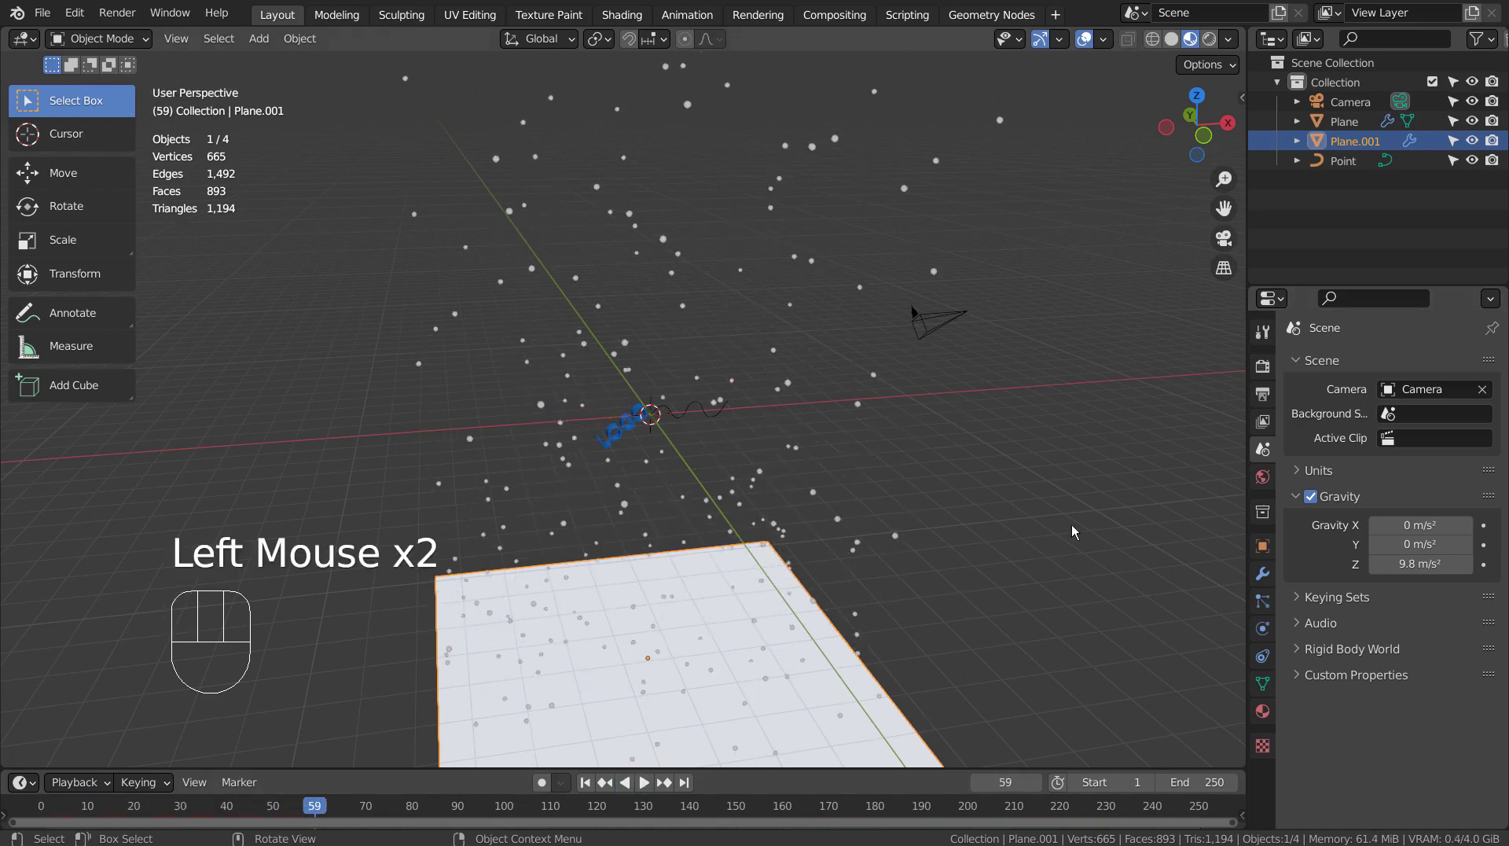
middle_click_drag(1072, 525, 1059, 436)
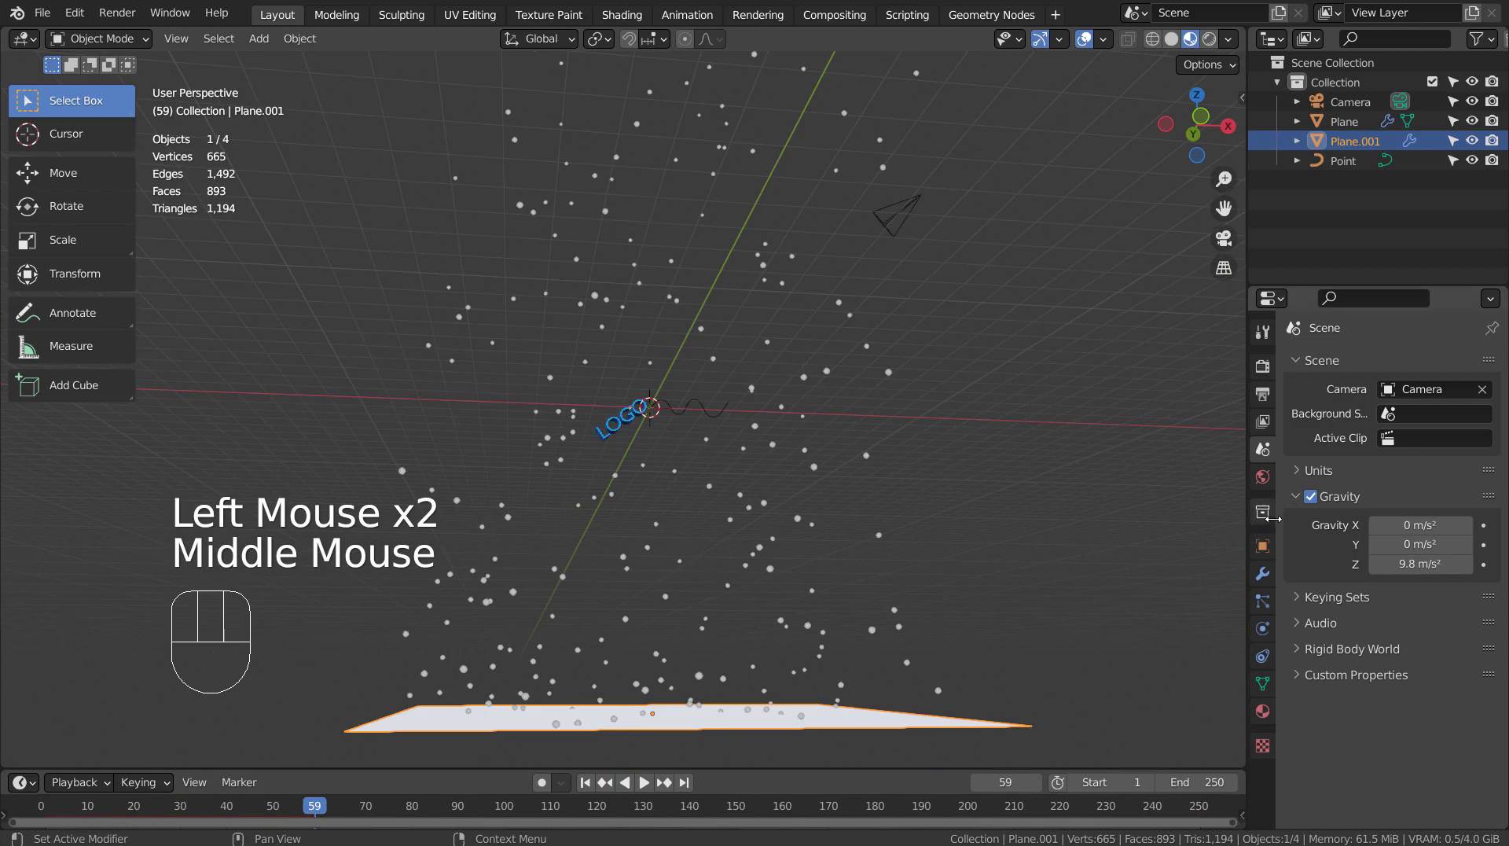
Enable particle Rotation and set the velocity Randomize to 3.410.
left_click(1263, 602)
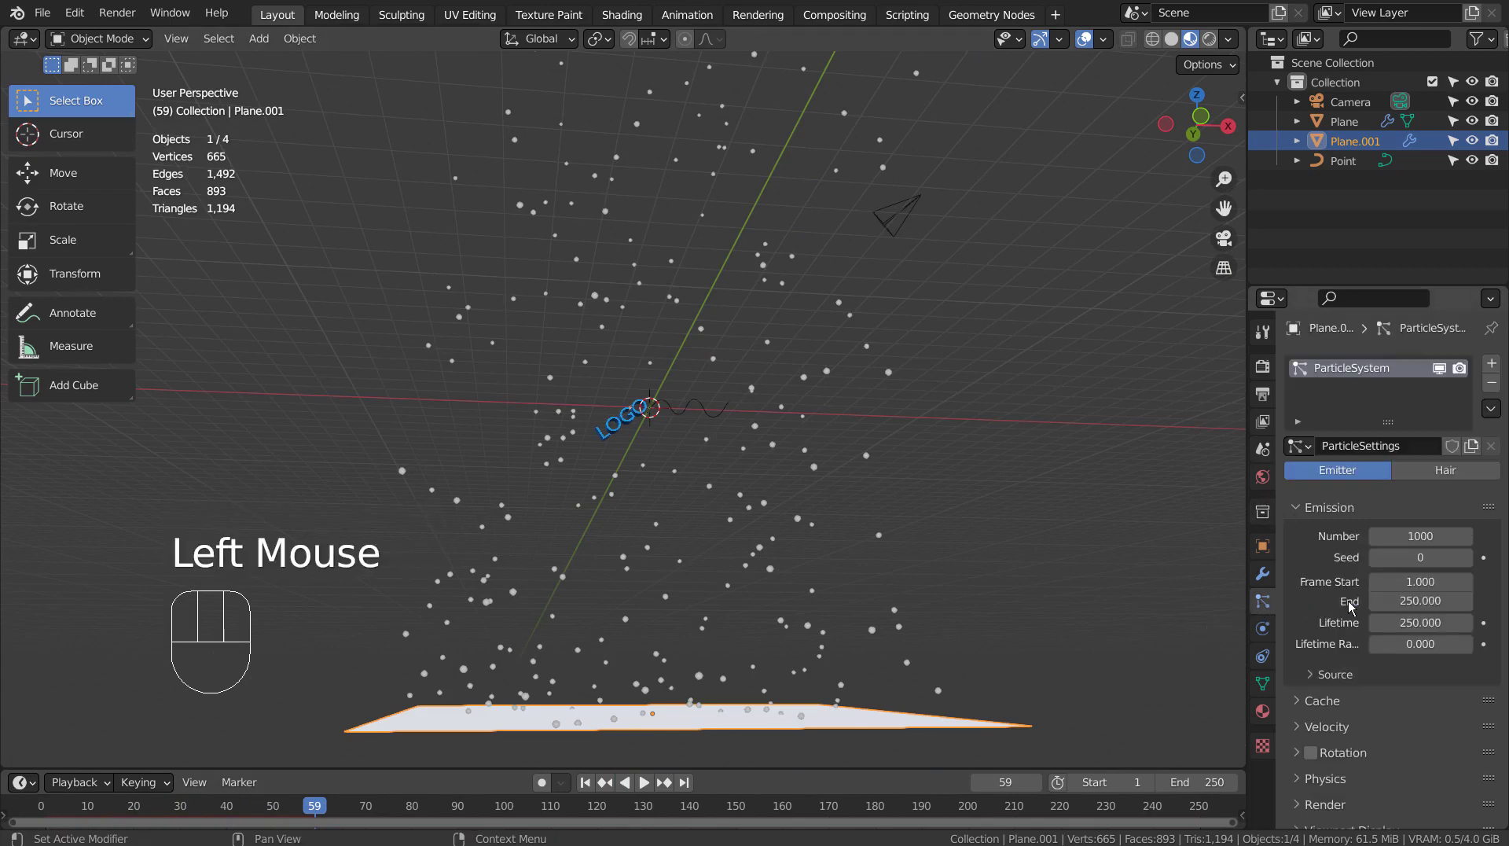
scroll(1350, 606, "down", 2)
left_click(1311, 628)
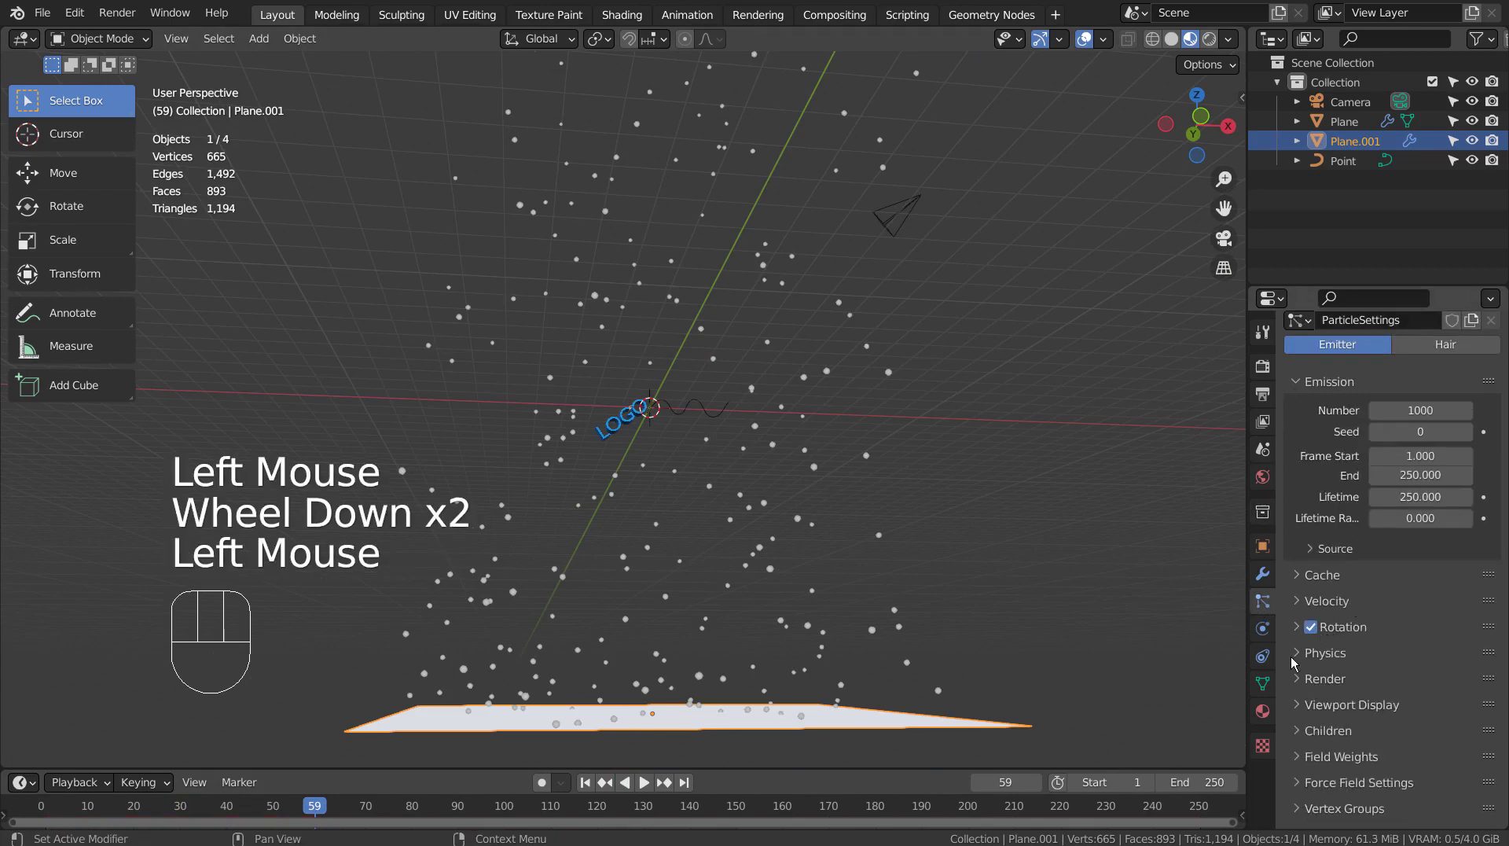
left_click(1299, 601)
scroll(1338, 620, "down", 2)
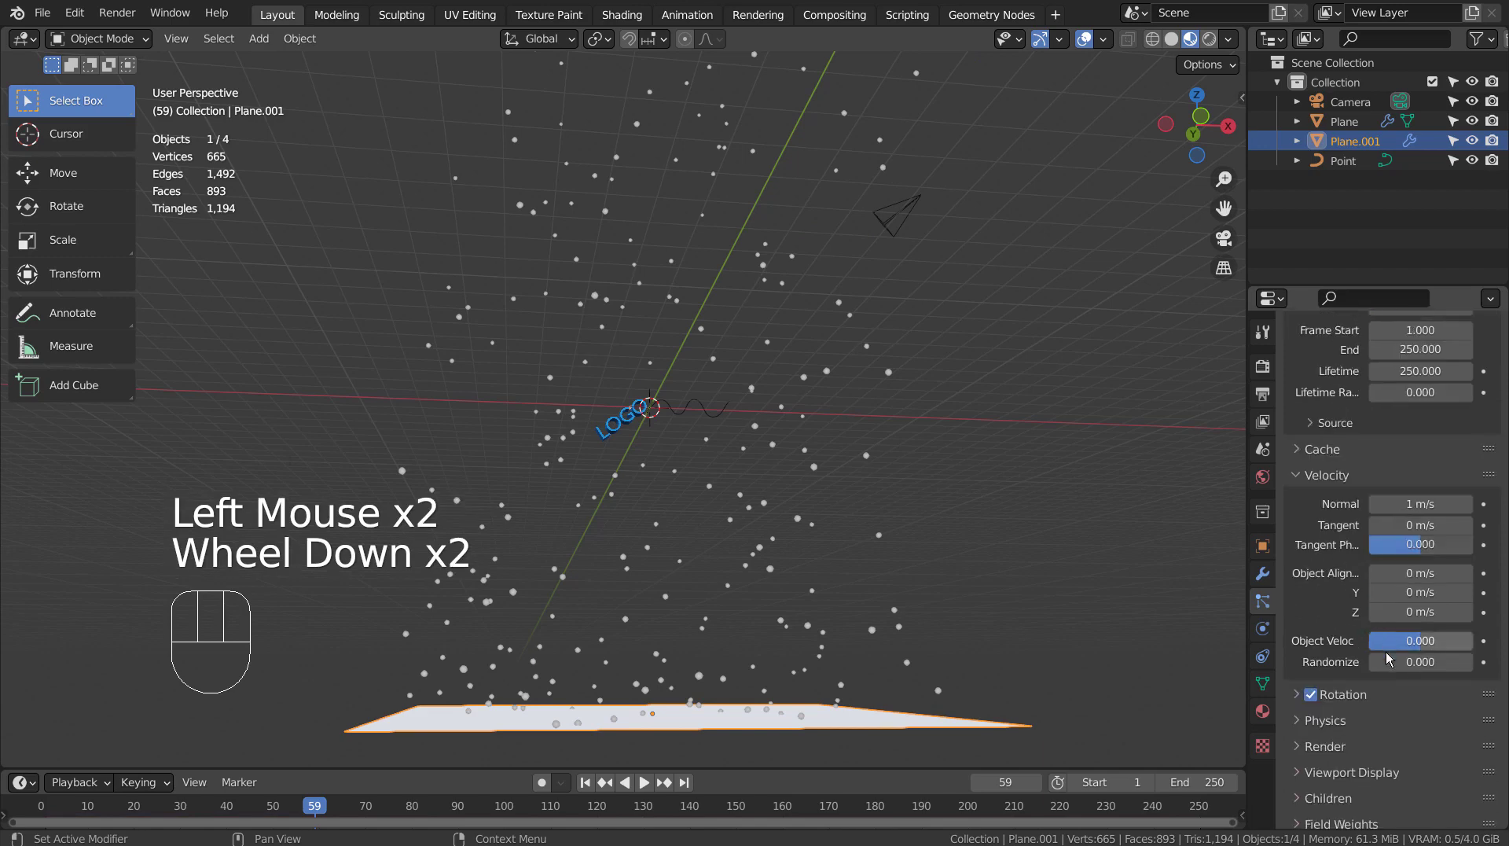
left_click_drag(1389, 659, 1415, 659)
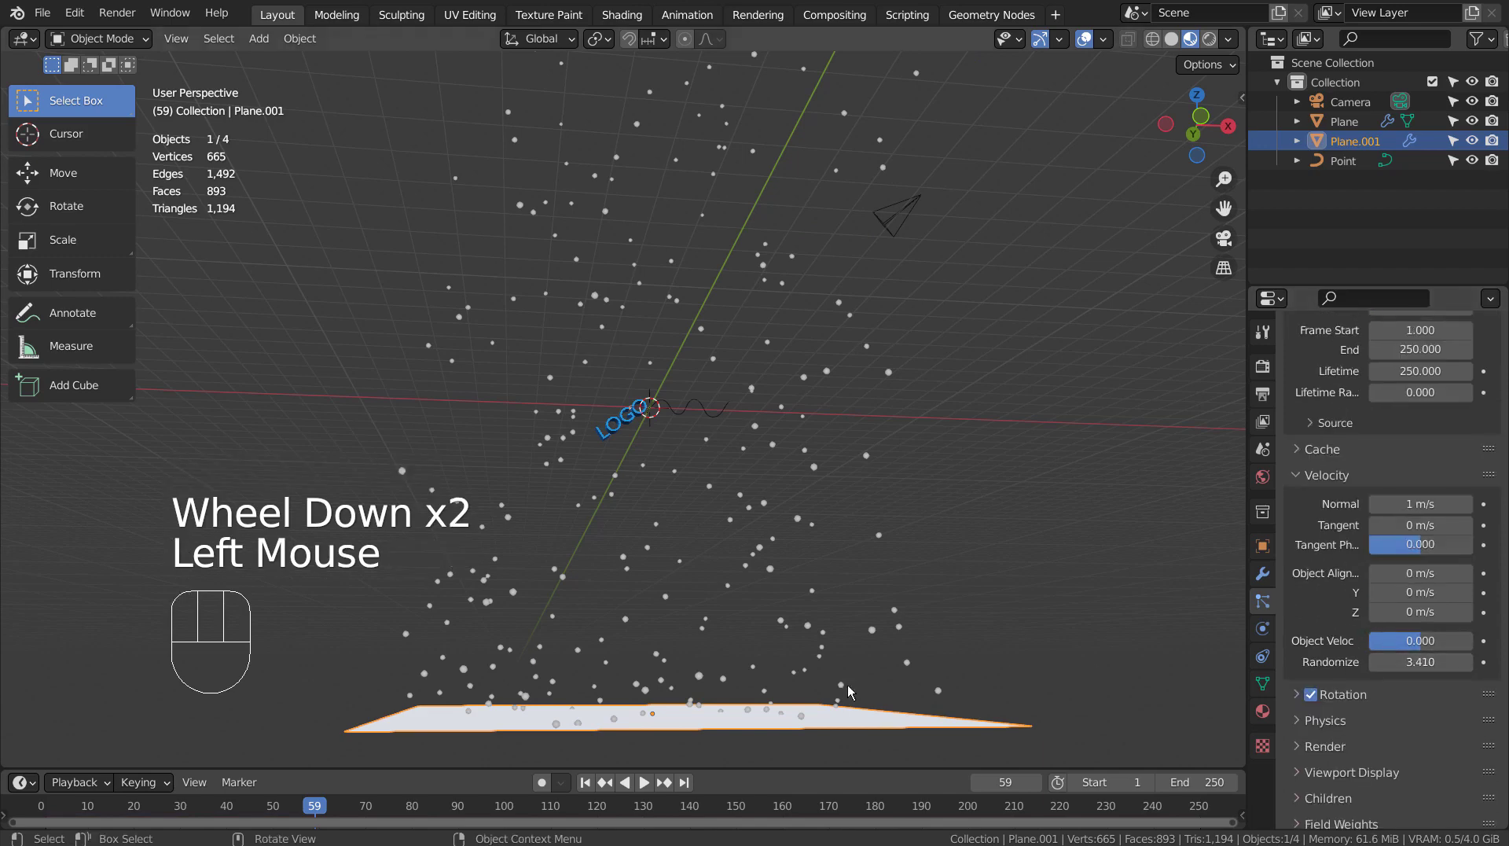
Replay the particle animation from frame 1, then rewind to the start.
left_click(606, 782)
left_click(645, 783)
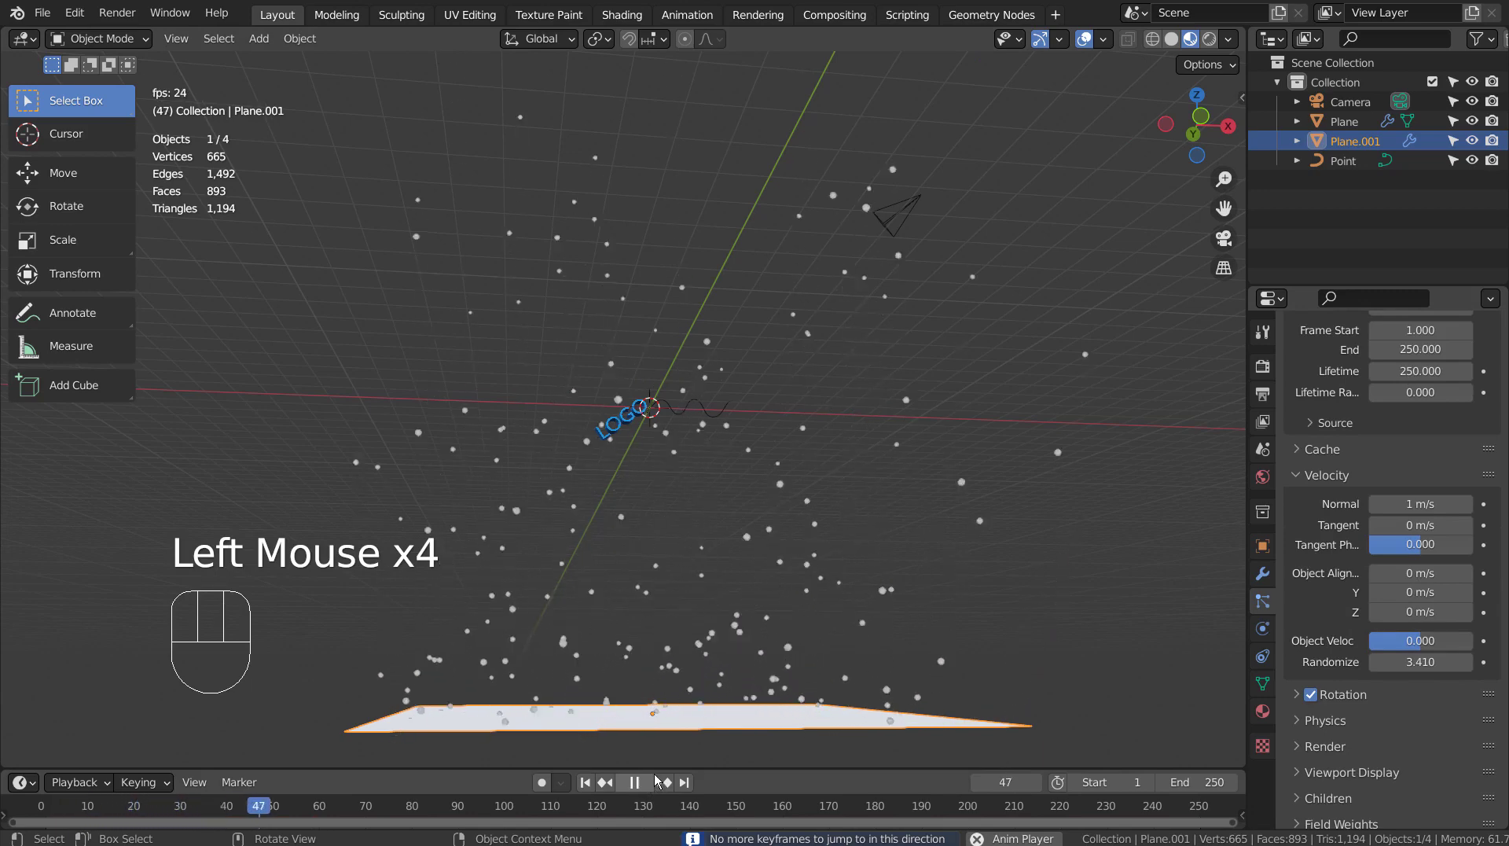
left_click(645, 782)
left_click(585, 782)
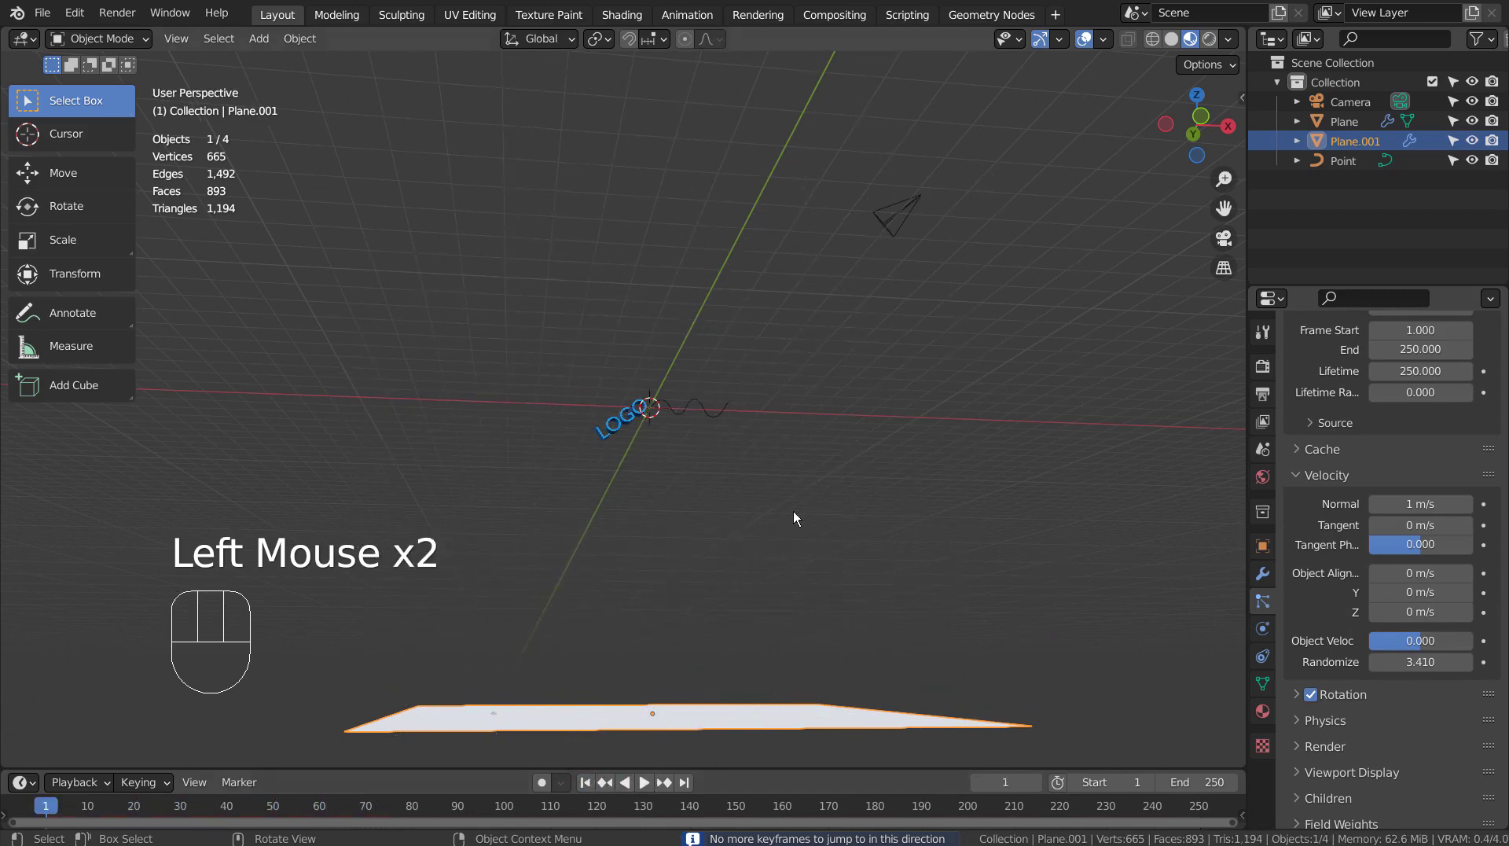
Add a UV Sphere at the origin and lower its segment count.
left_click(799, 500)
key("shift+a")
mouse_move(810, 431)
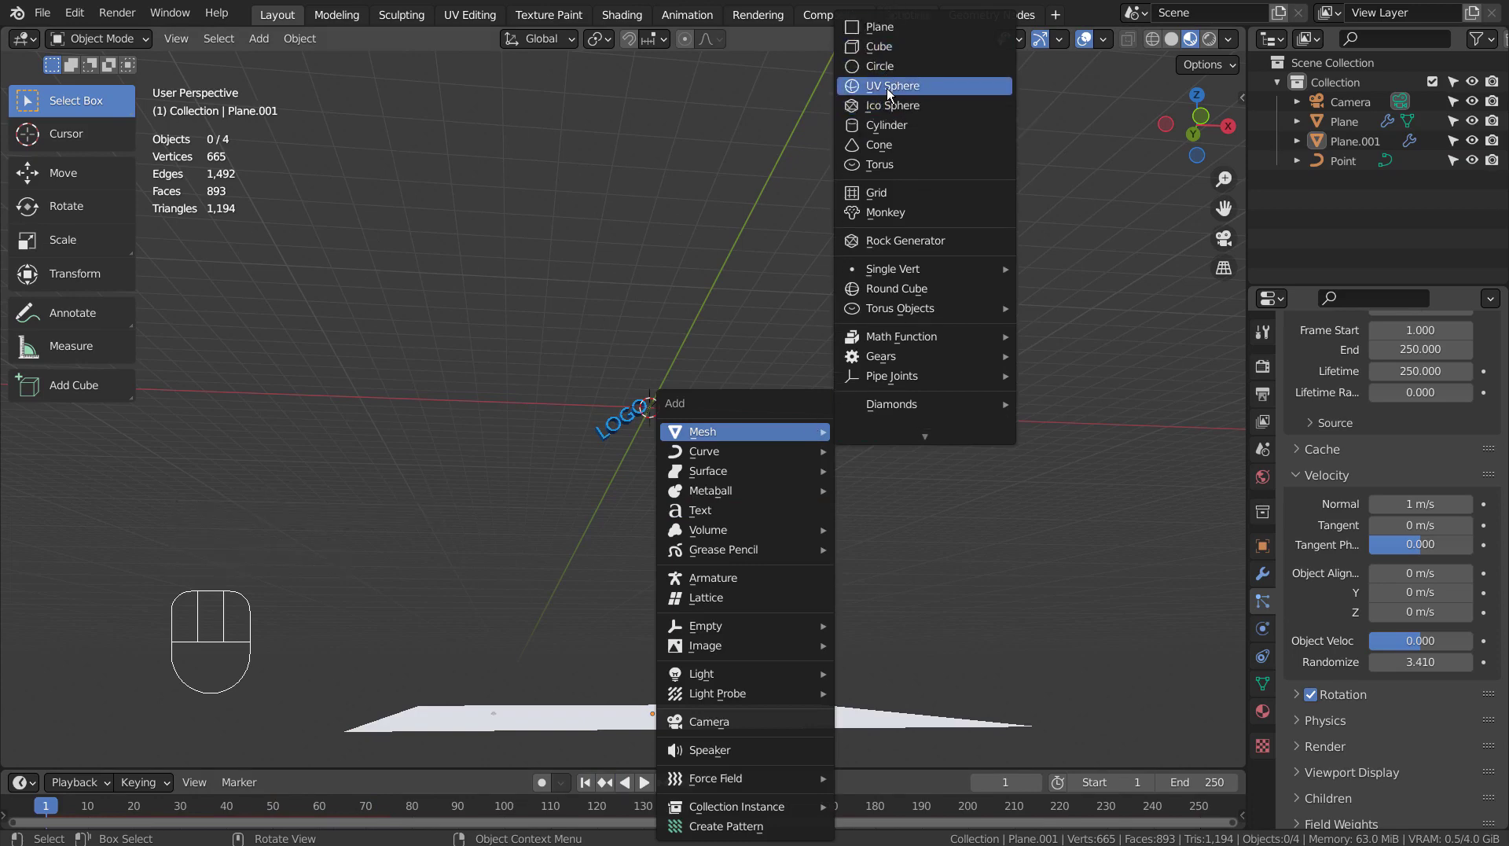
left_click(887, 86)
left_click(362, 543)
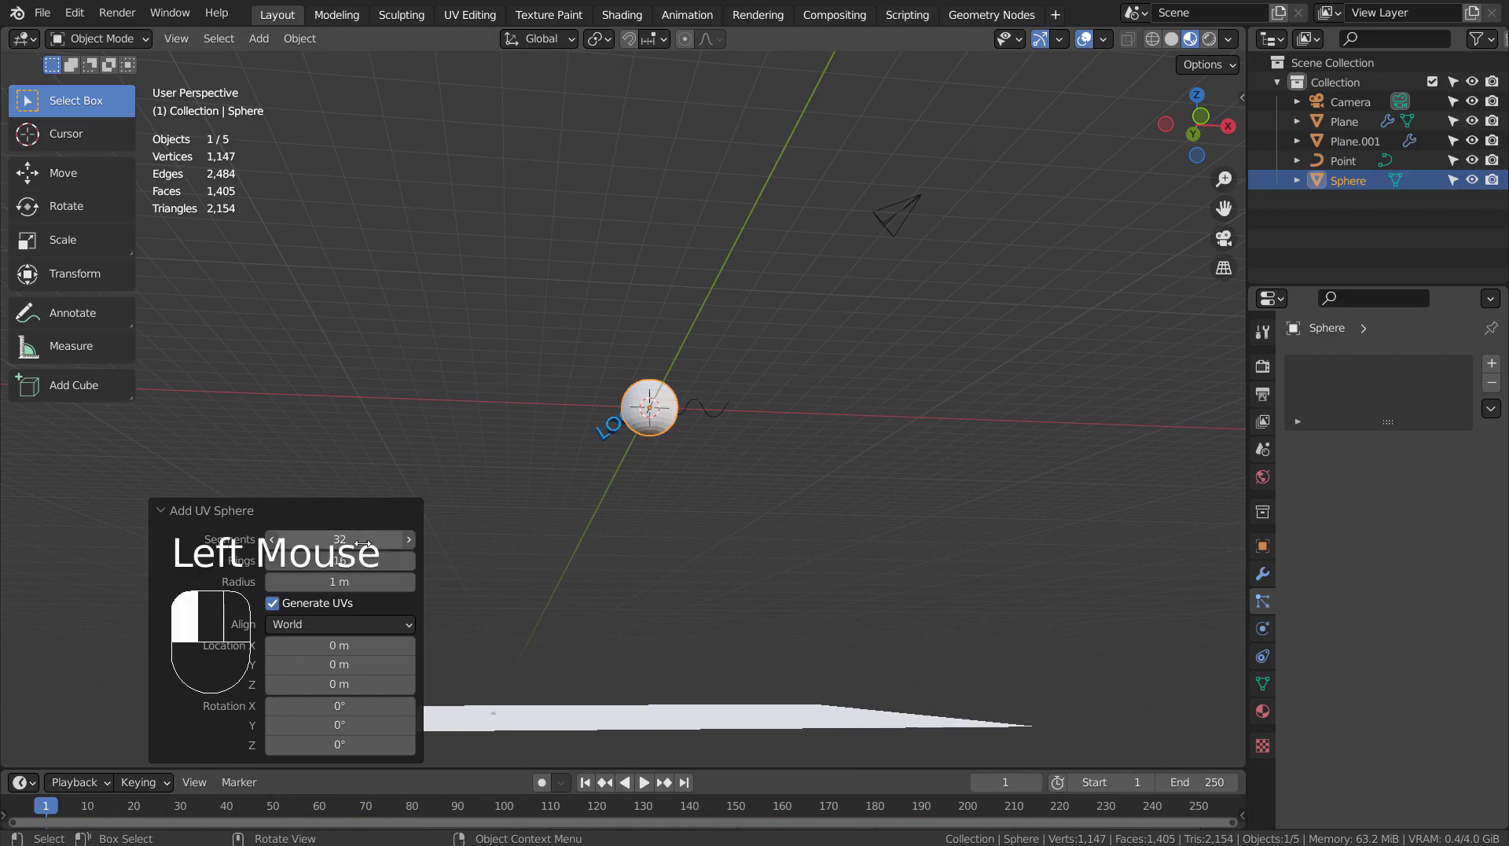
scroll(695, 427, "up", 3)
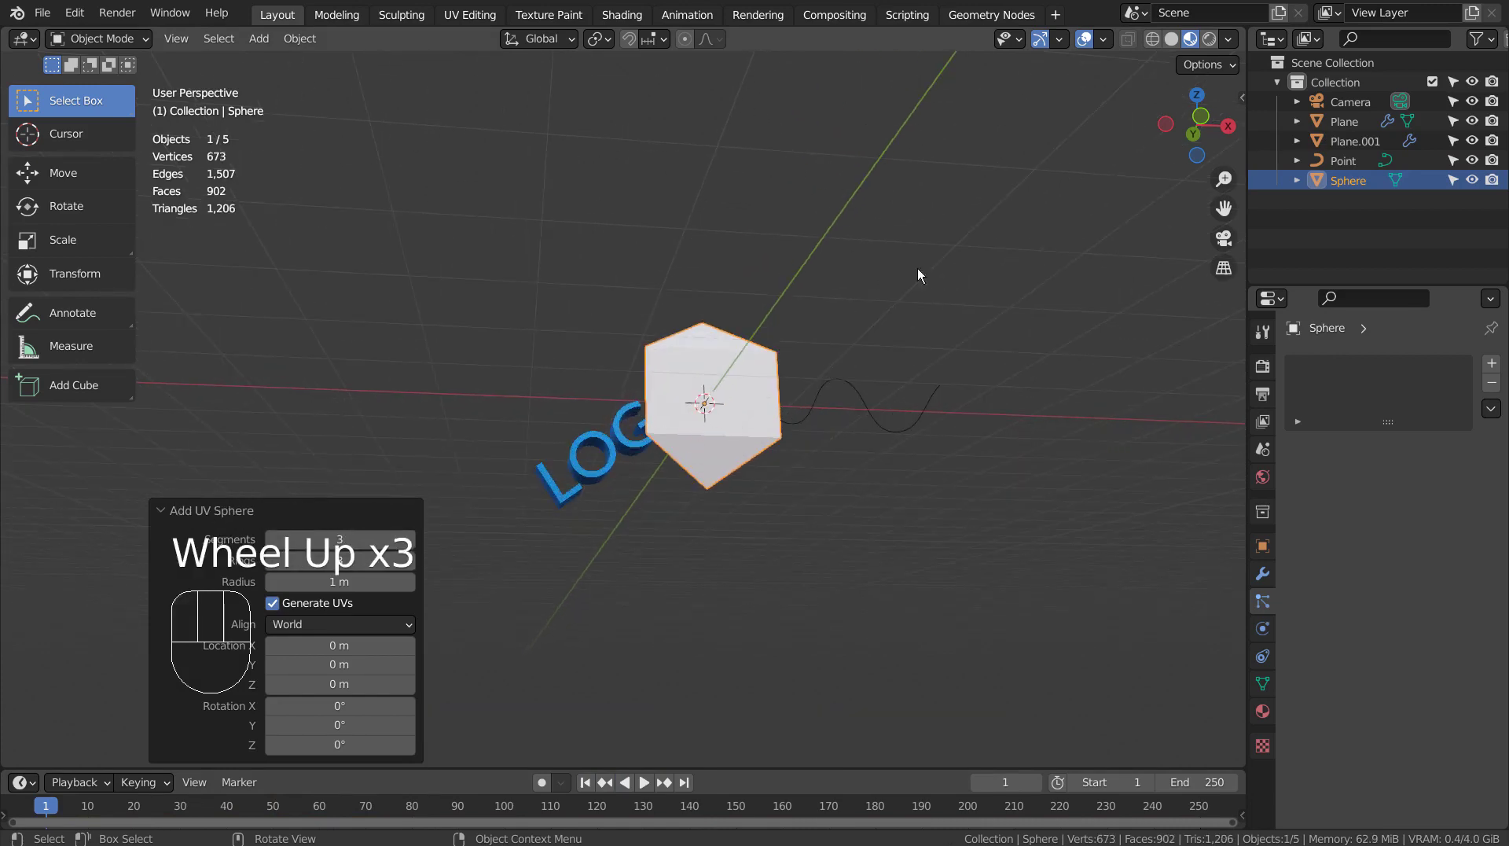
Give the sphere a new material with an Emission shader of strength 55.
left_click(1262, 711)
left_click(1419, 442)
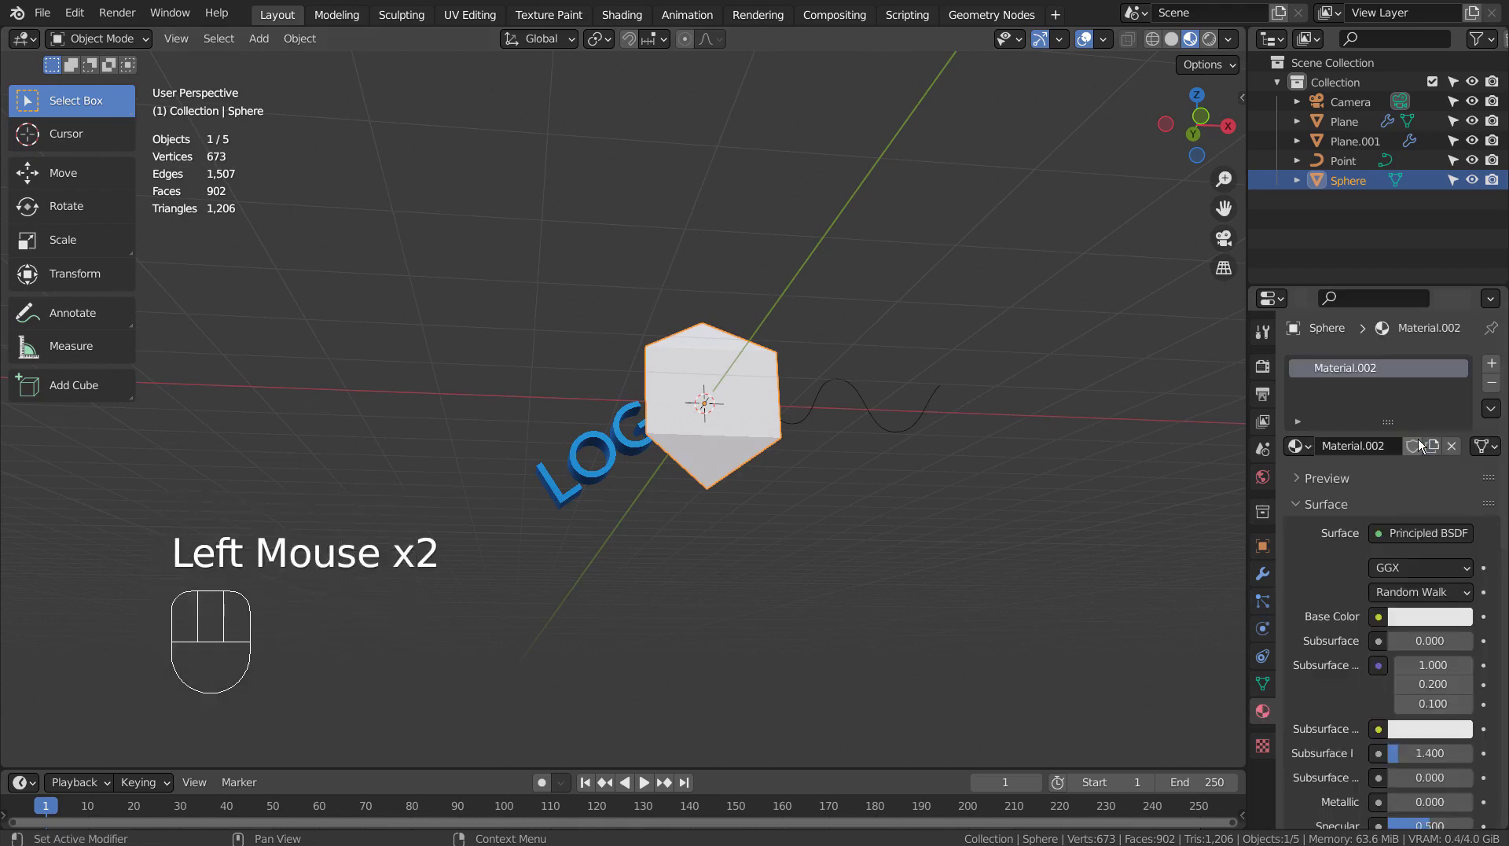
left_click(1400, 534)
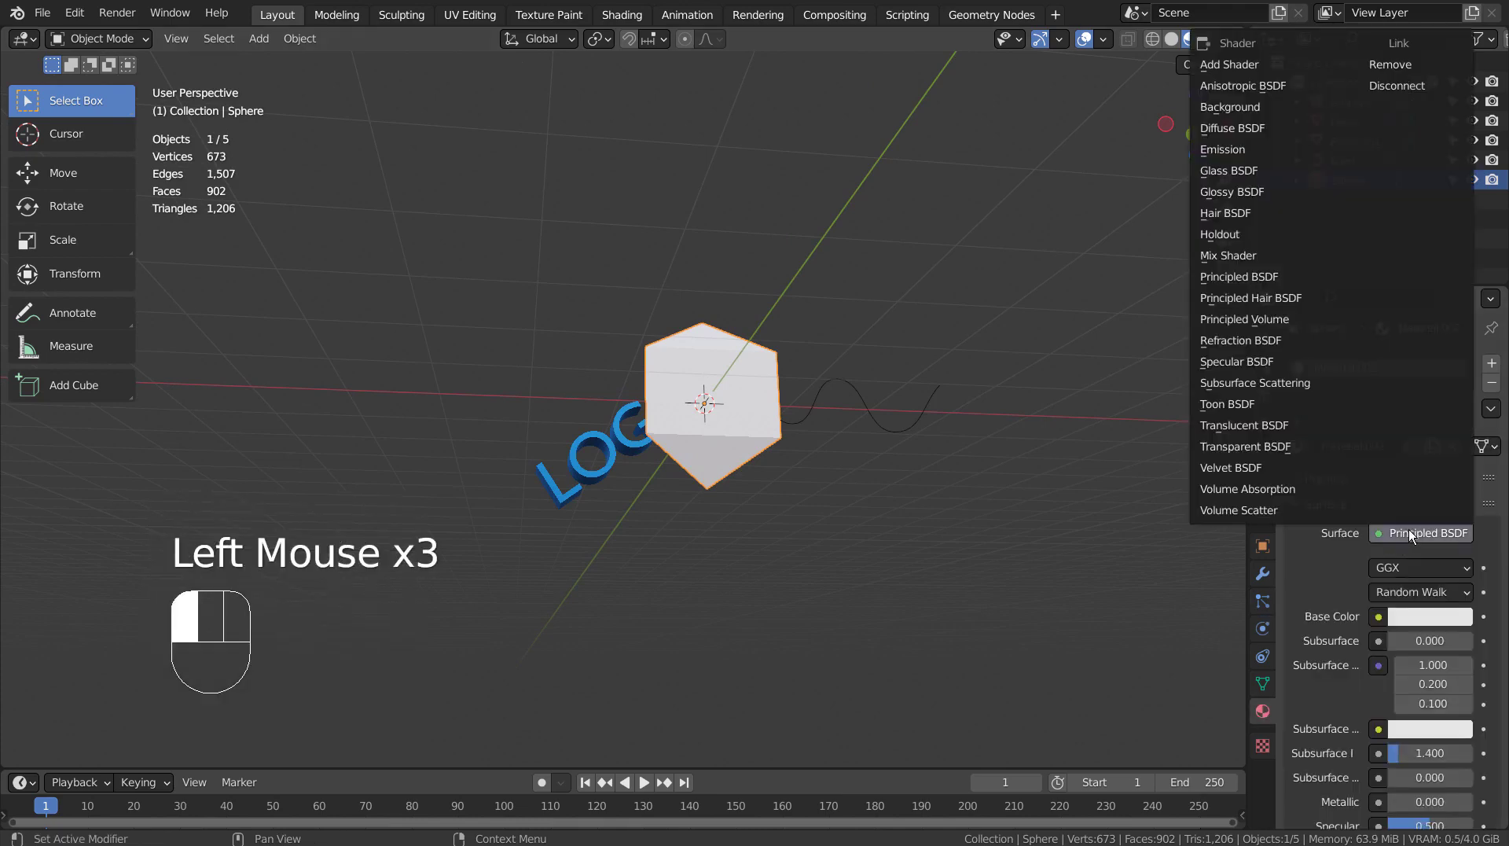
left_click(1295, 149)
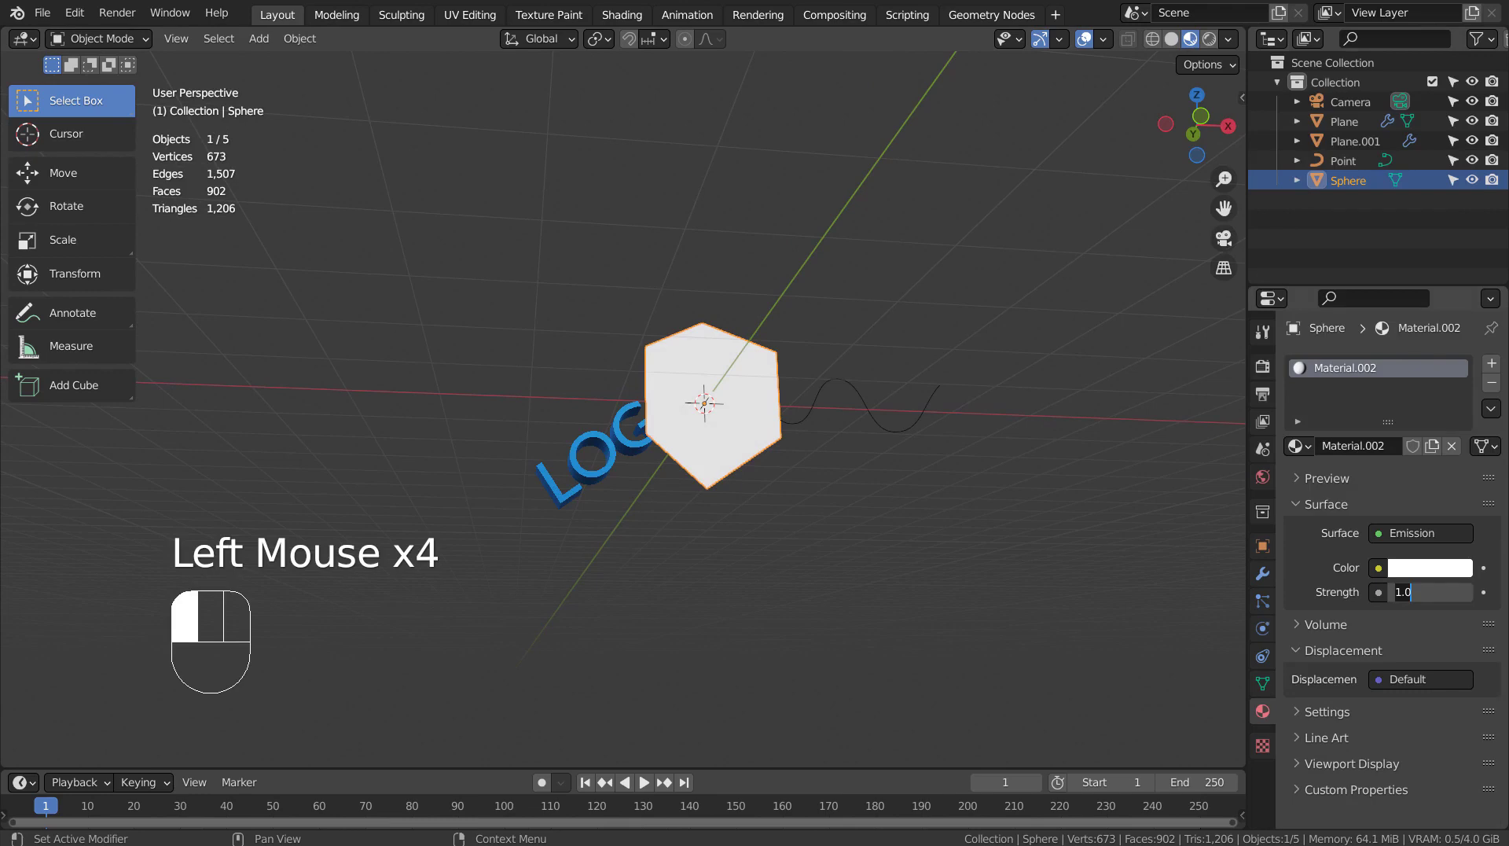
type("55")
key("Return")
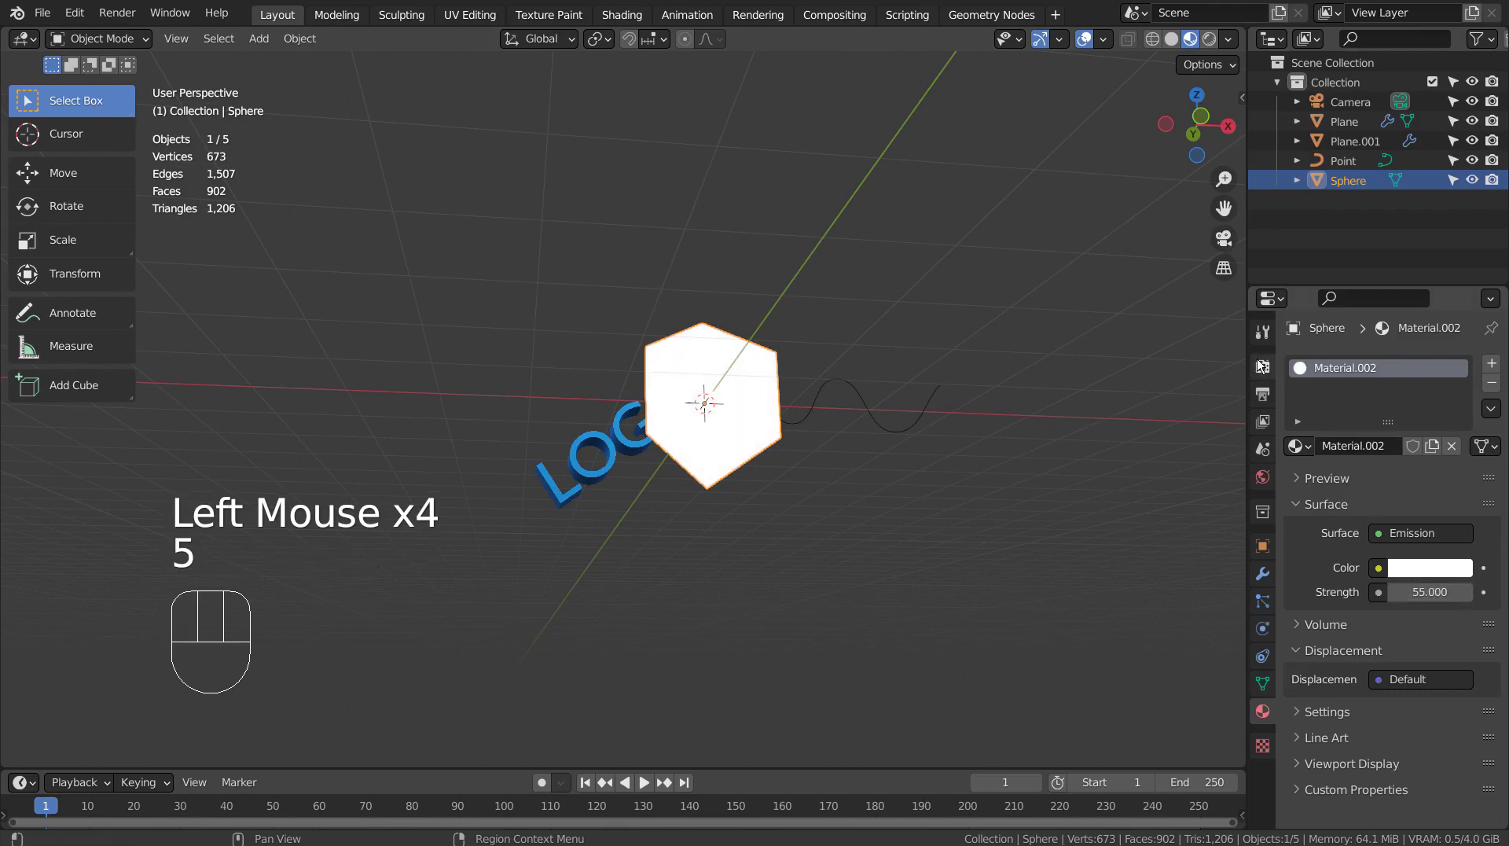
Set the render engine to Eevee and enable Bloom.
left_click(1261, 365)
left_click(1417, 365)
left_click(1406, 389)
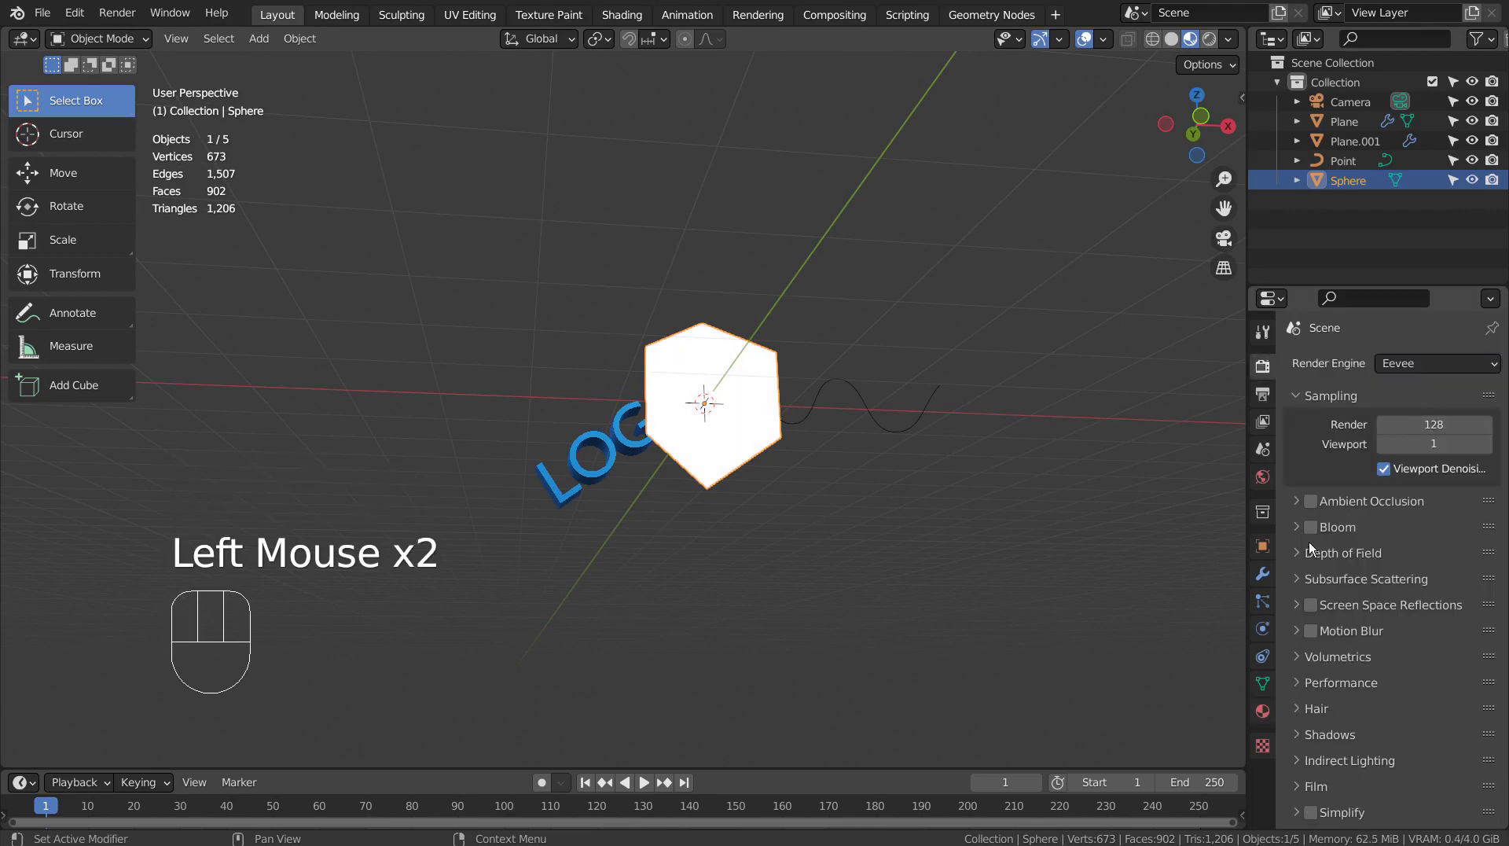
left_click(1317, 528)
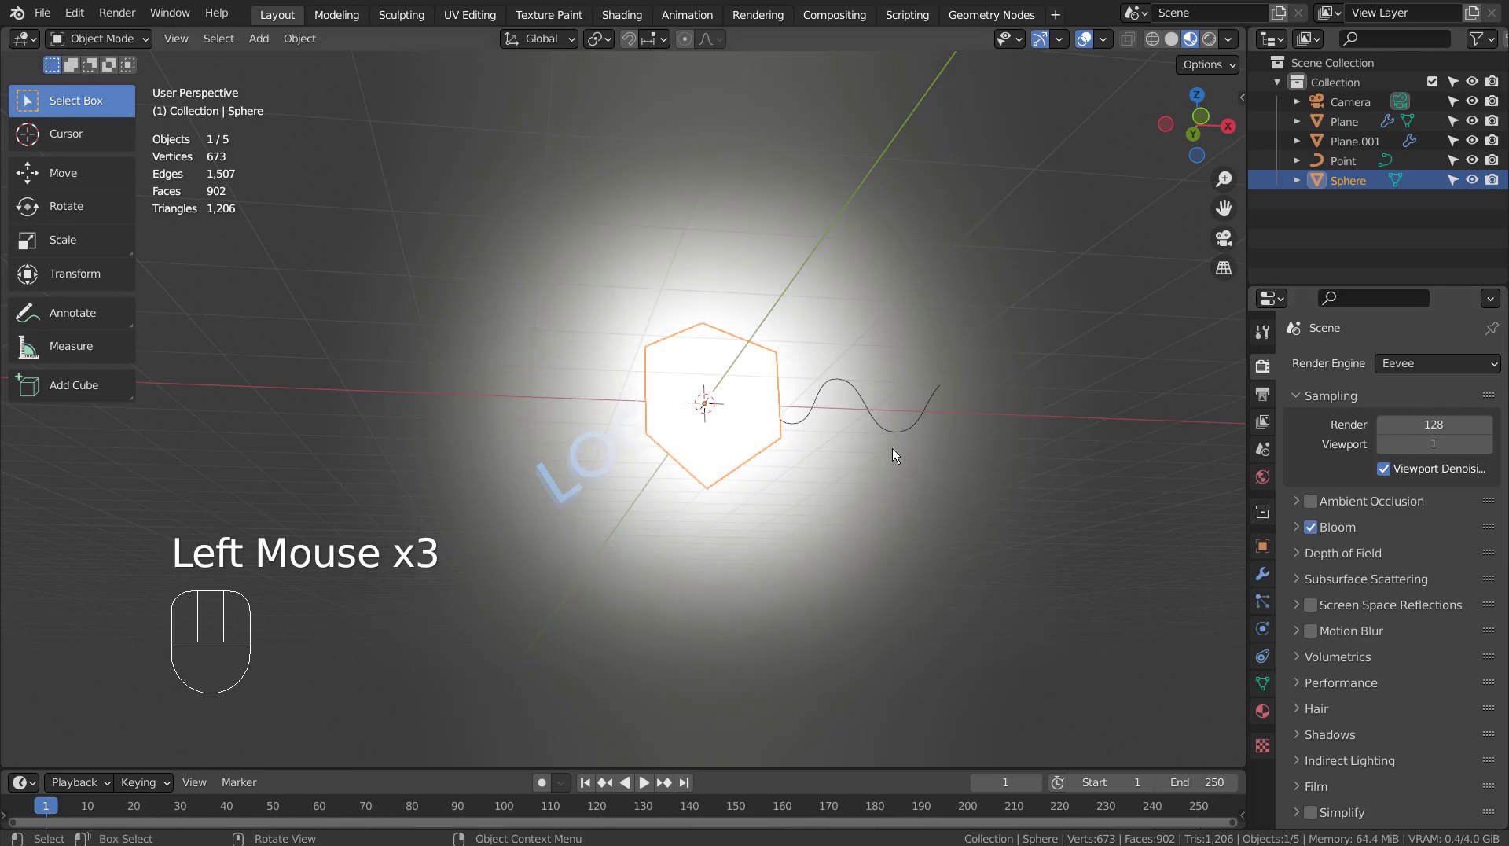
Change the sphere's emission colour to orange.
left_click(1262, 711)
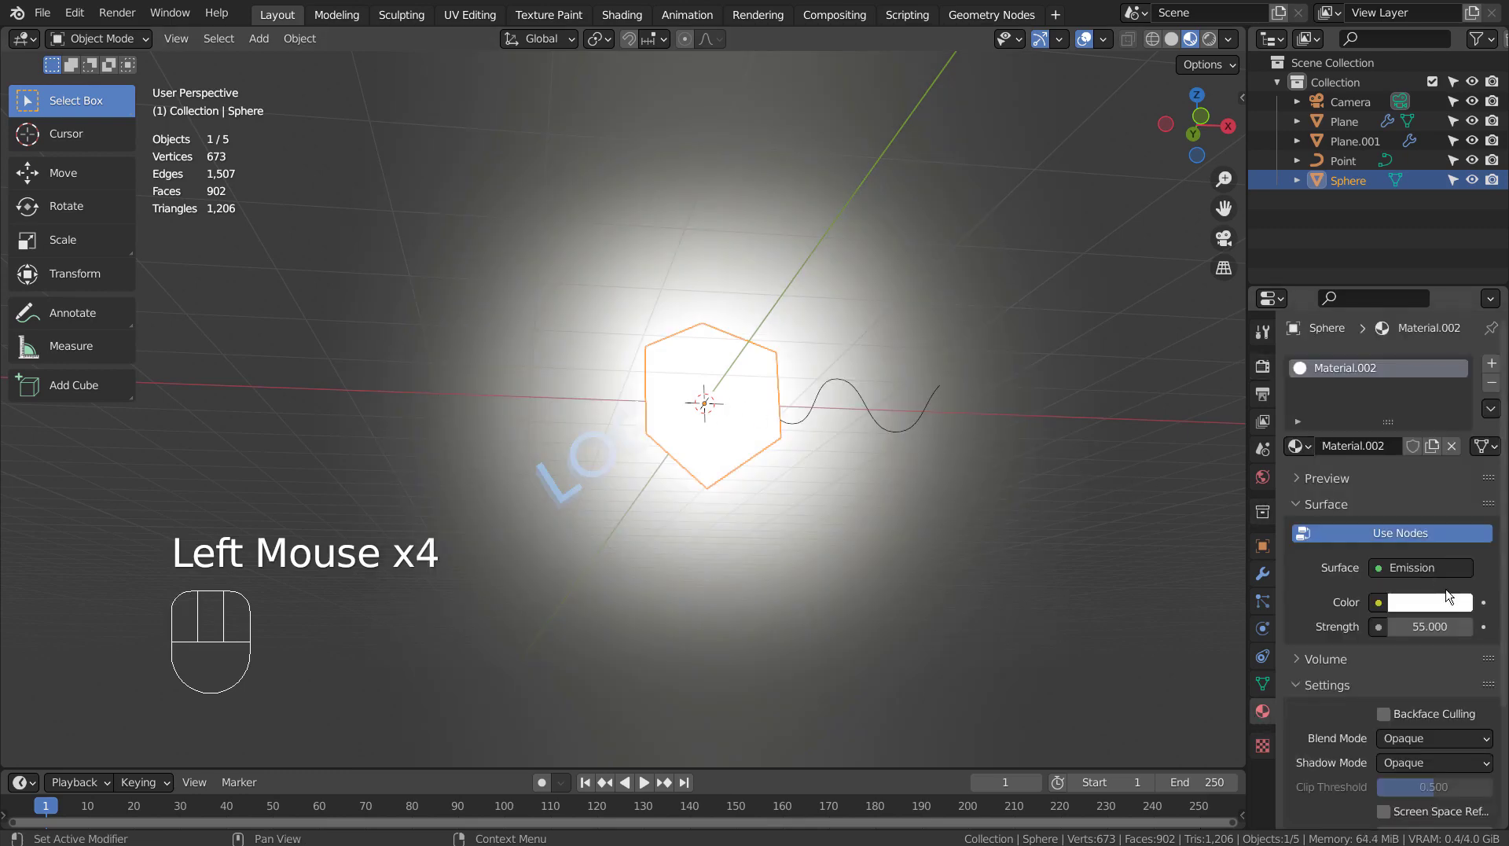
left_click(1430, 602)
left_click(1347, 443)
Move the sphere 11.295 m down along Z, below the LOGO.
left_click(1102, 434)
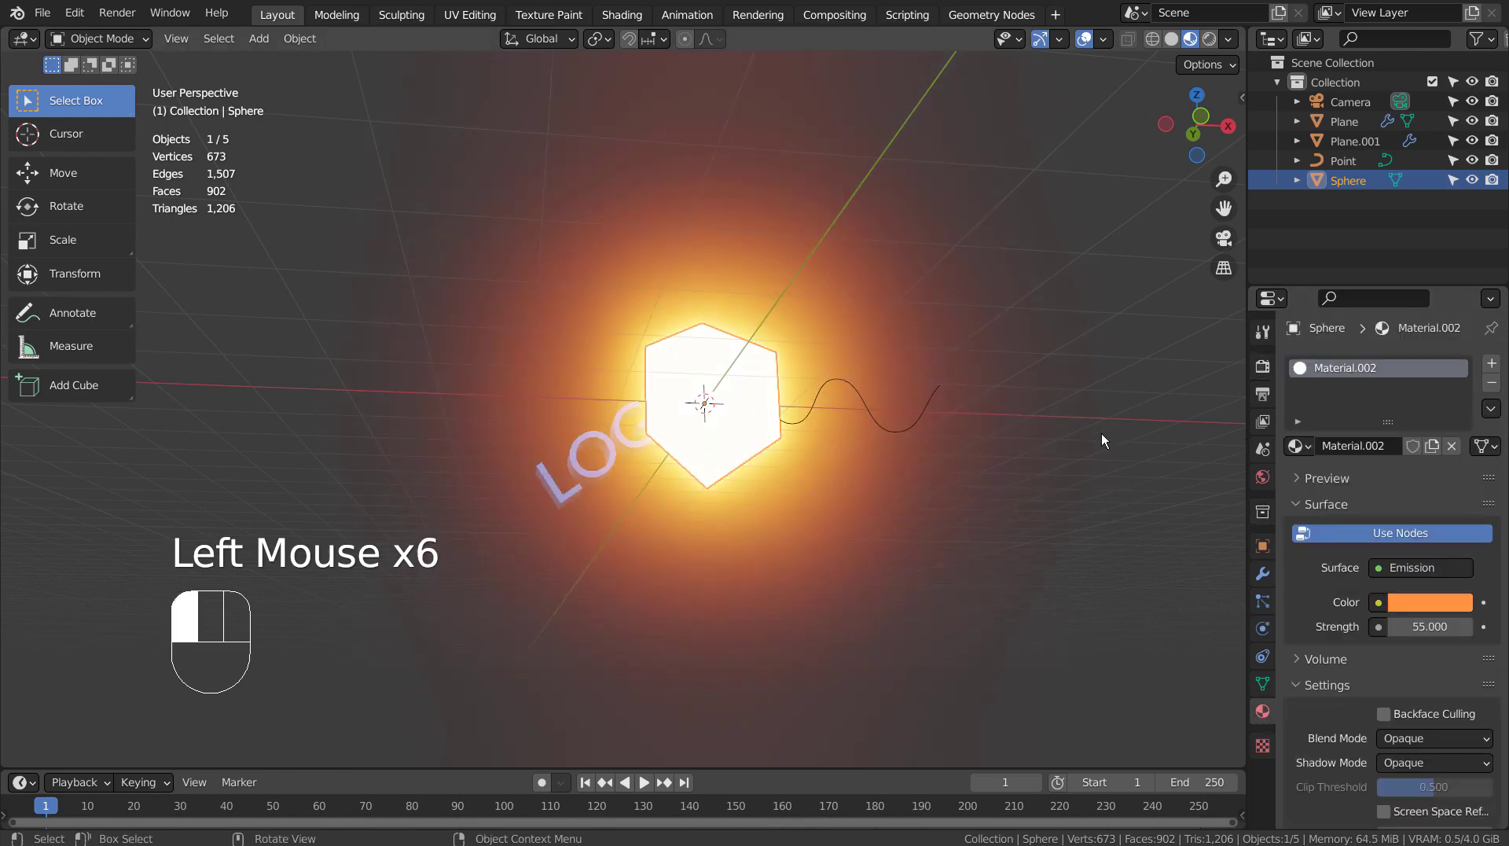
left_click(727, 413)
scroll(962, 479, "down", 2)
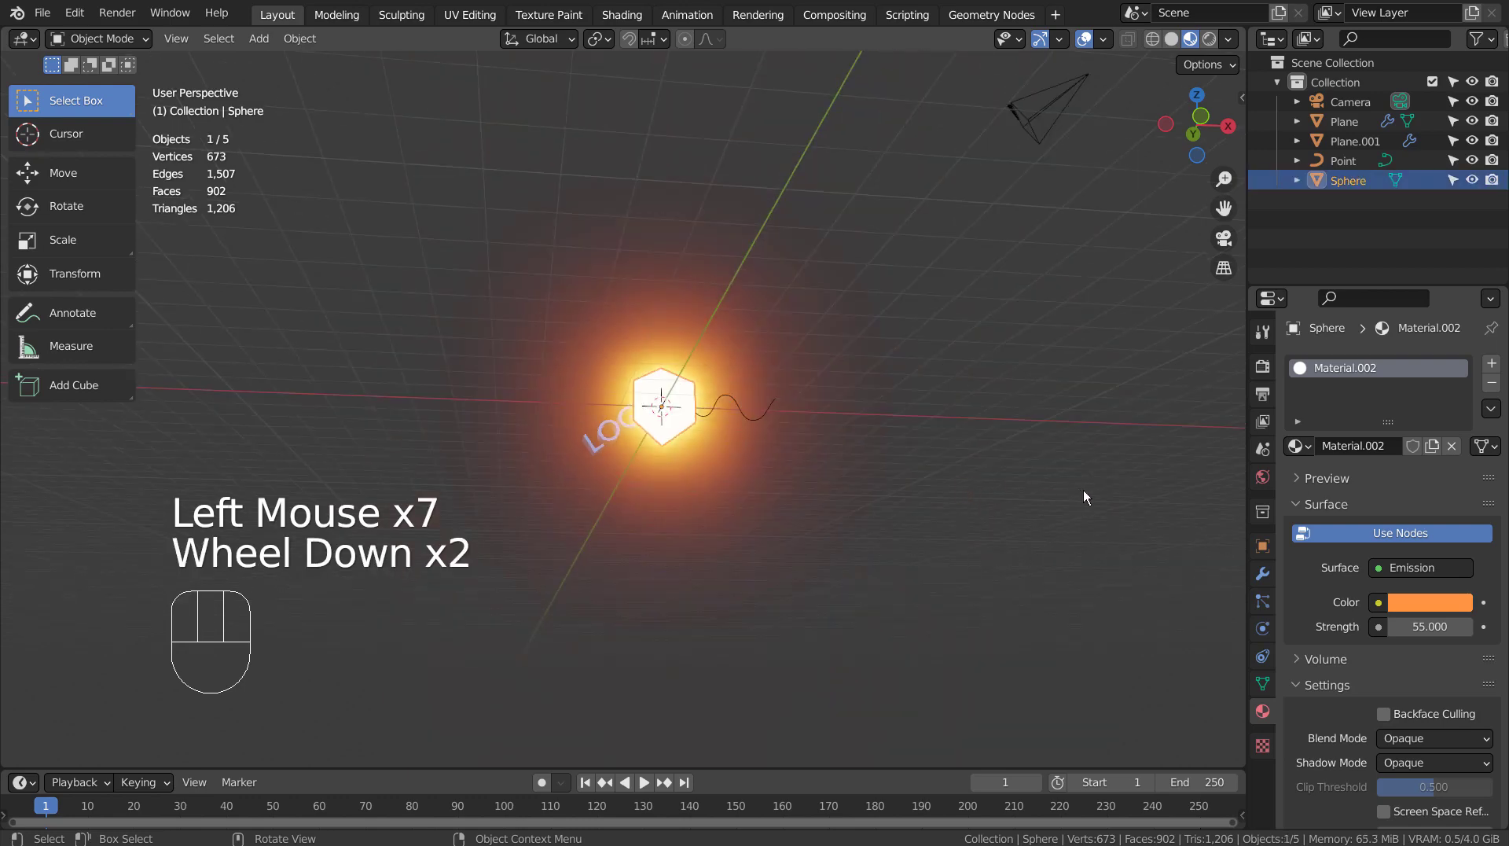
scroll(1083, 489, "down", 2)
key("g")
key("z")
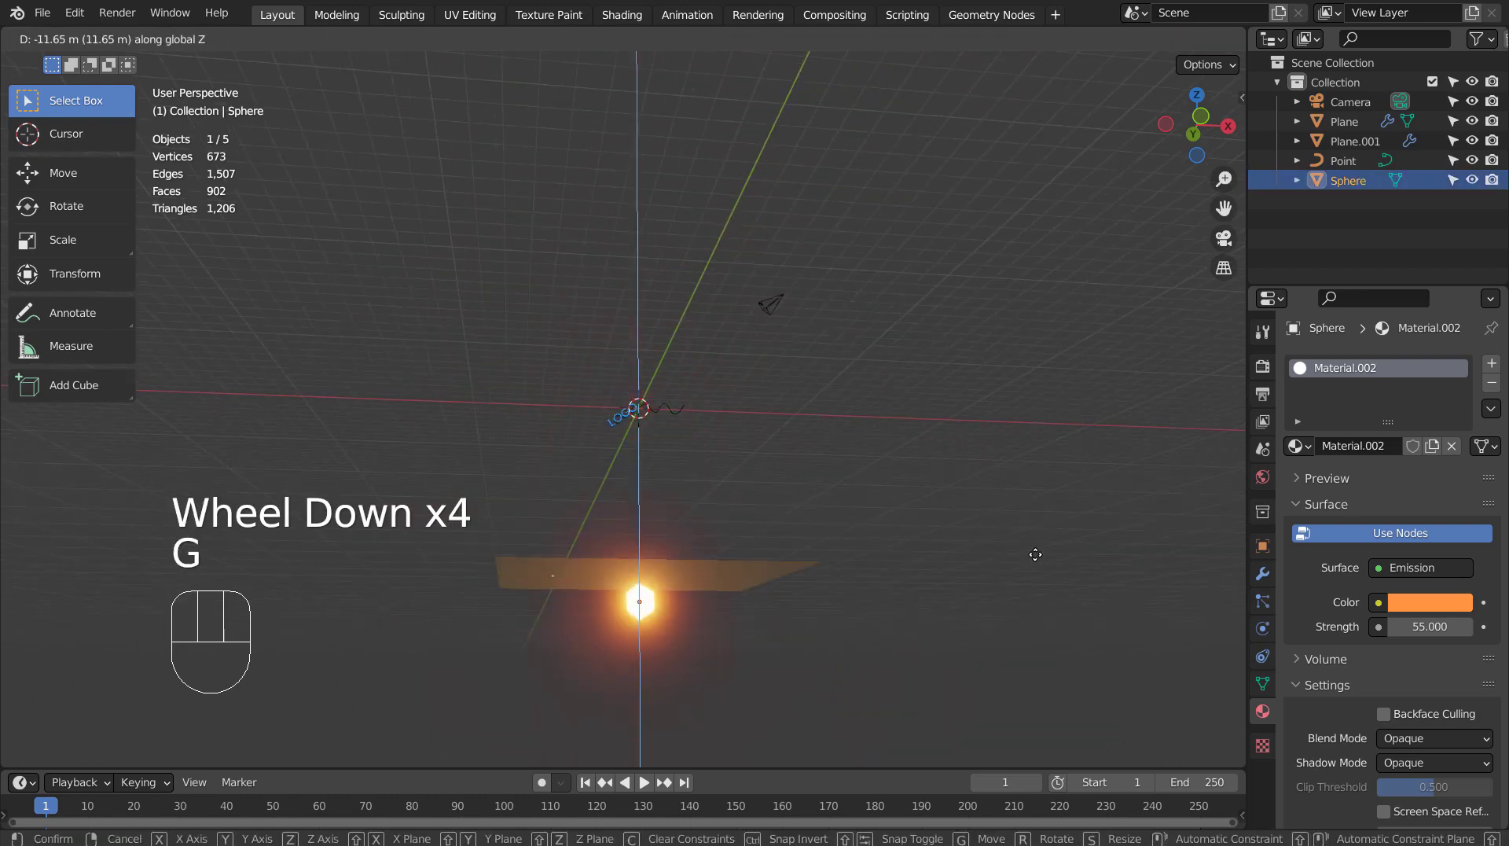
left_click(1034, 548)
scroll(1035, 549, "up", 3)
middle_click_drag(1035, 549, 1059, 582)
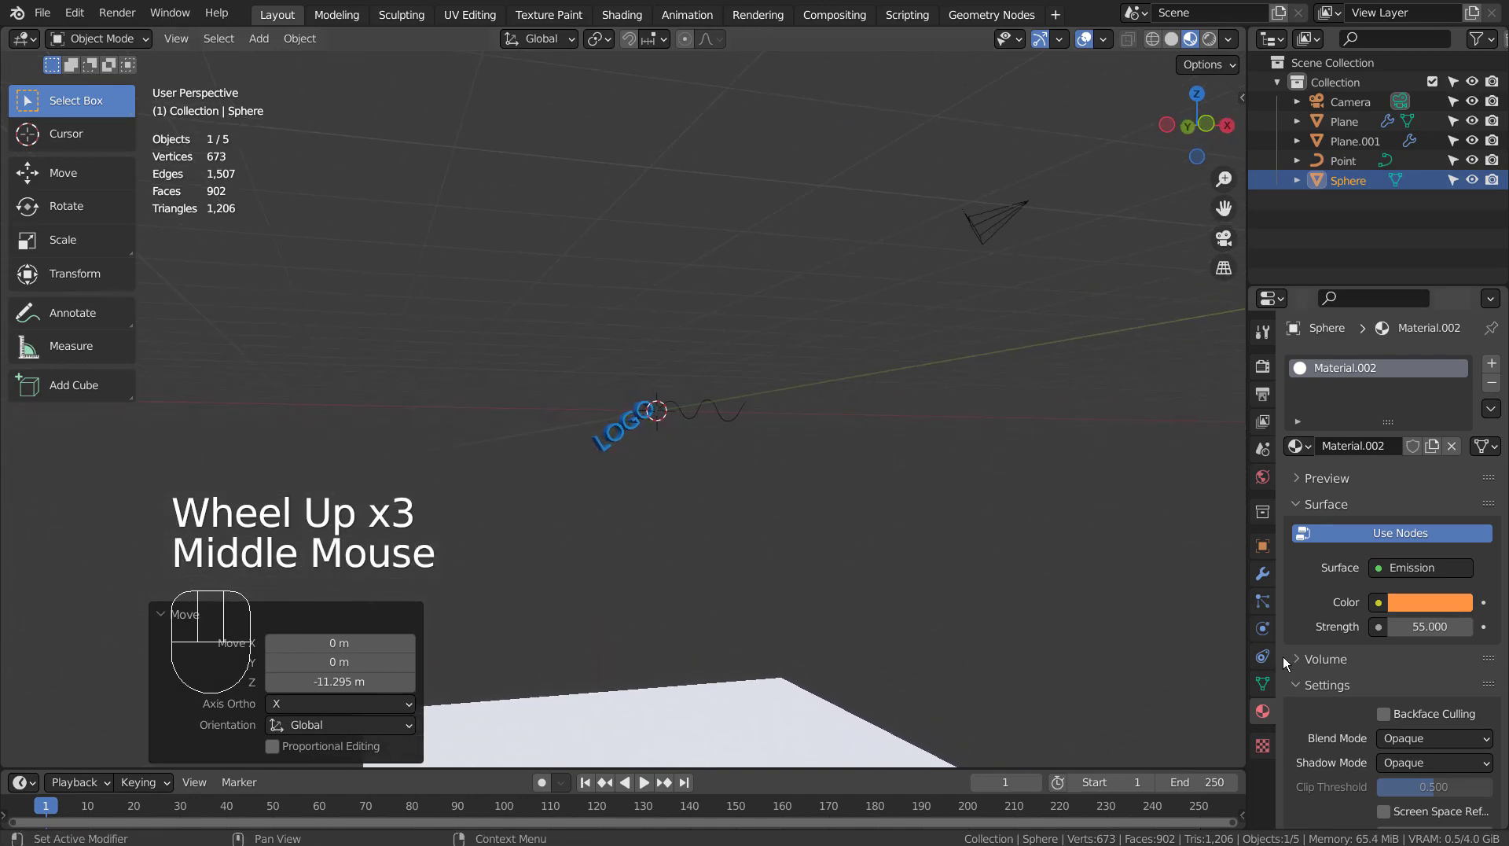
Render the plane's particles as Object, using the Sphere as the instance object.
left_click(819, 728)
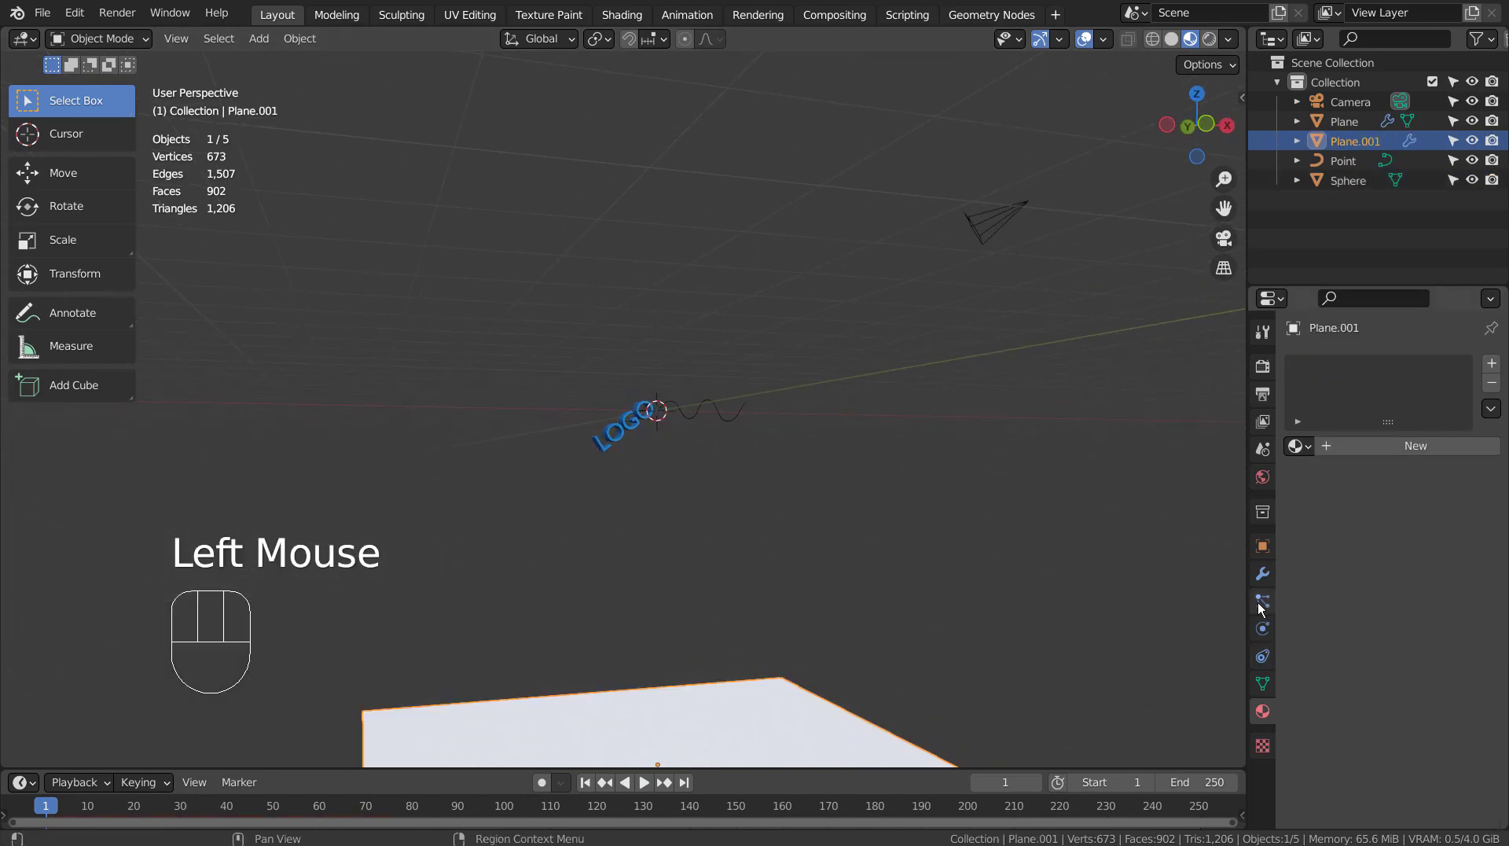
left_click(1261, 604)
scroll(1437, 588, "down", 5)
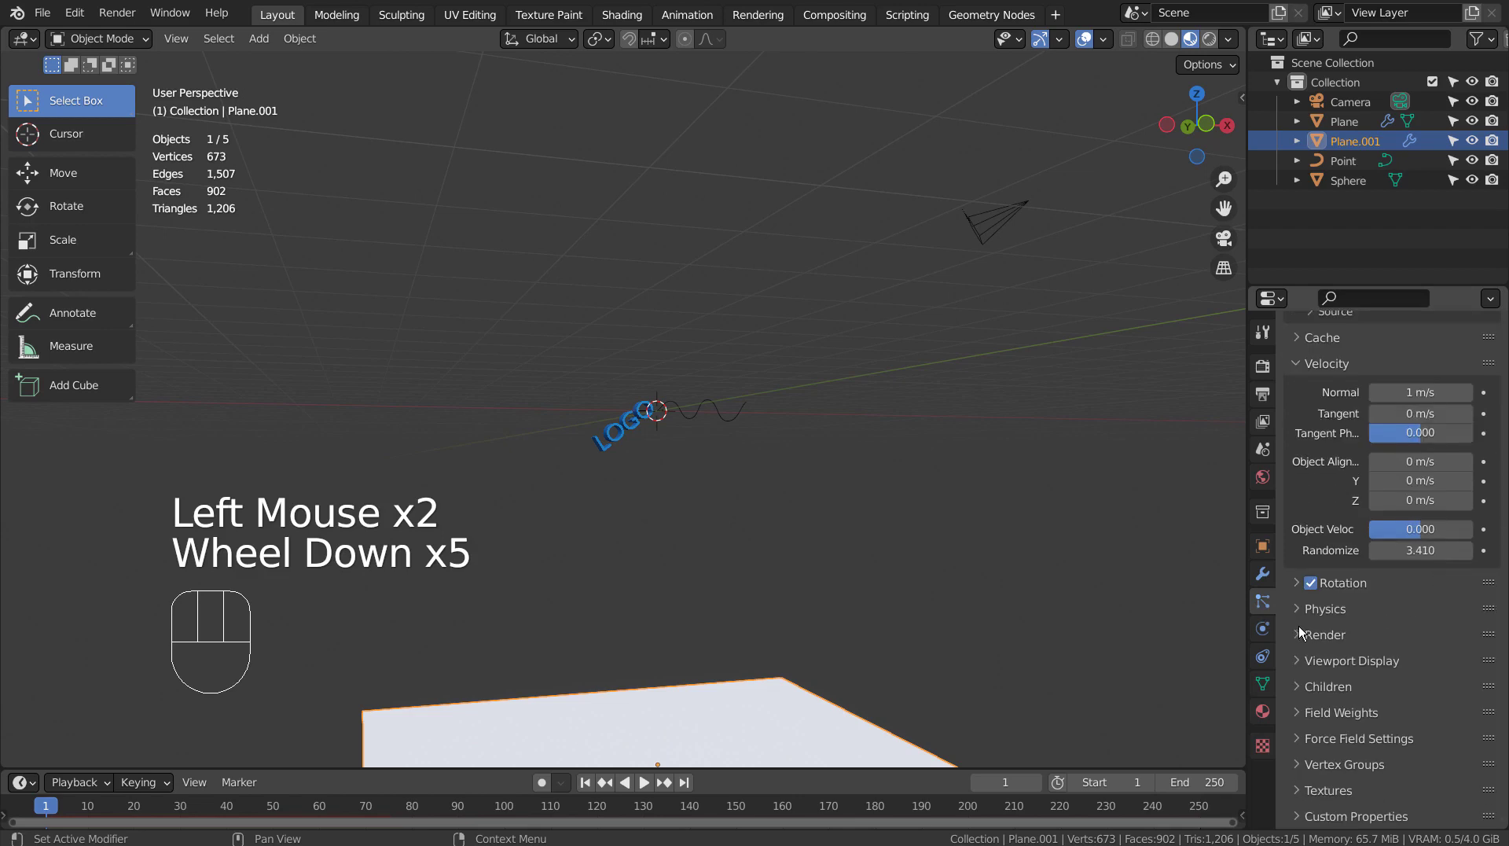
left_click(1301, 633)
scroll(1337, 621, "down", 2)
left_click(1415, 578)
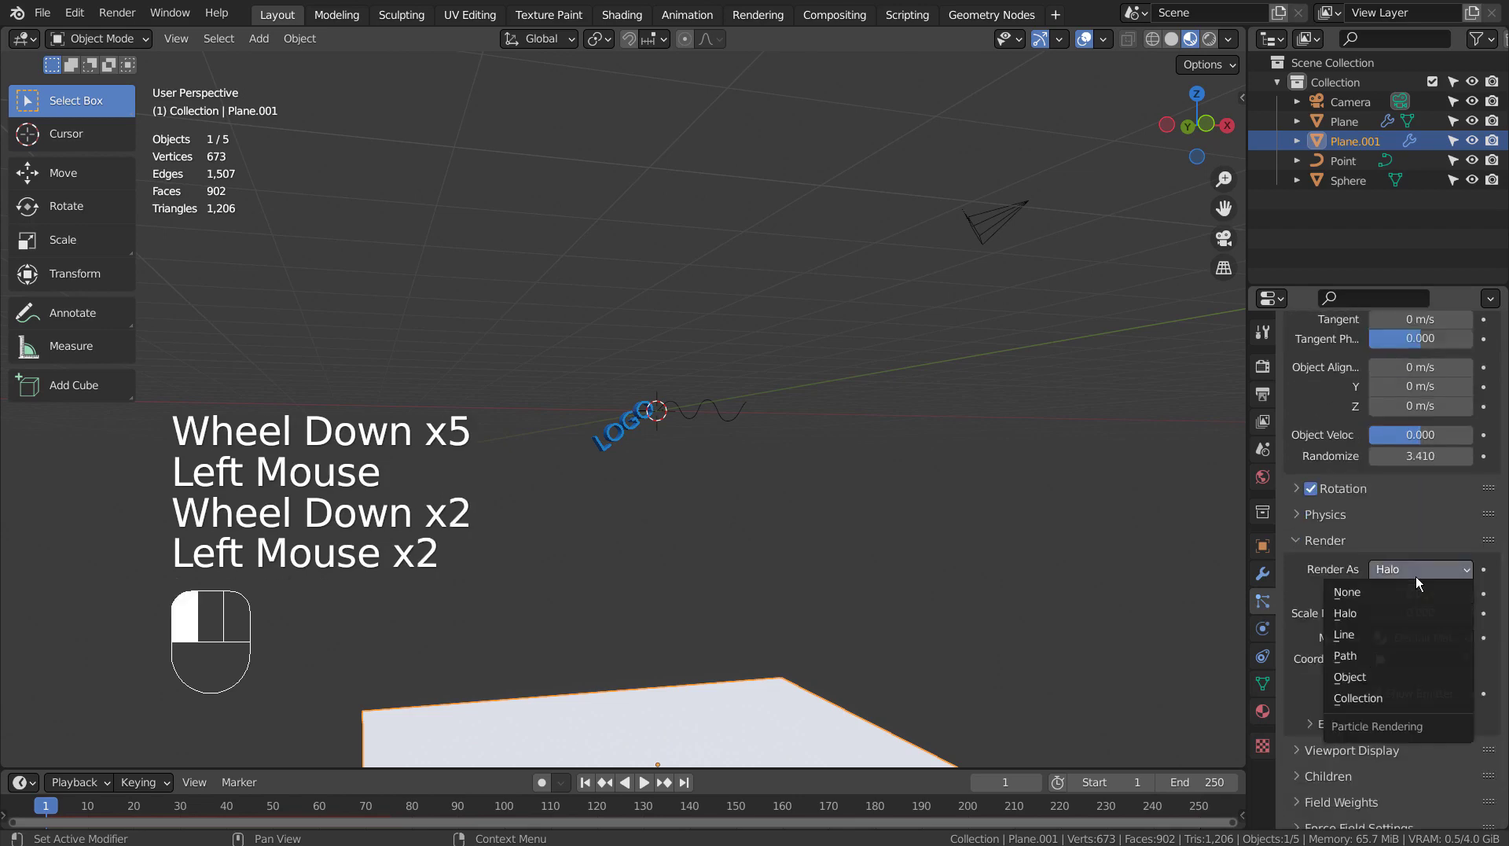
left_click(1393, 676)
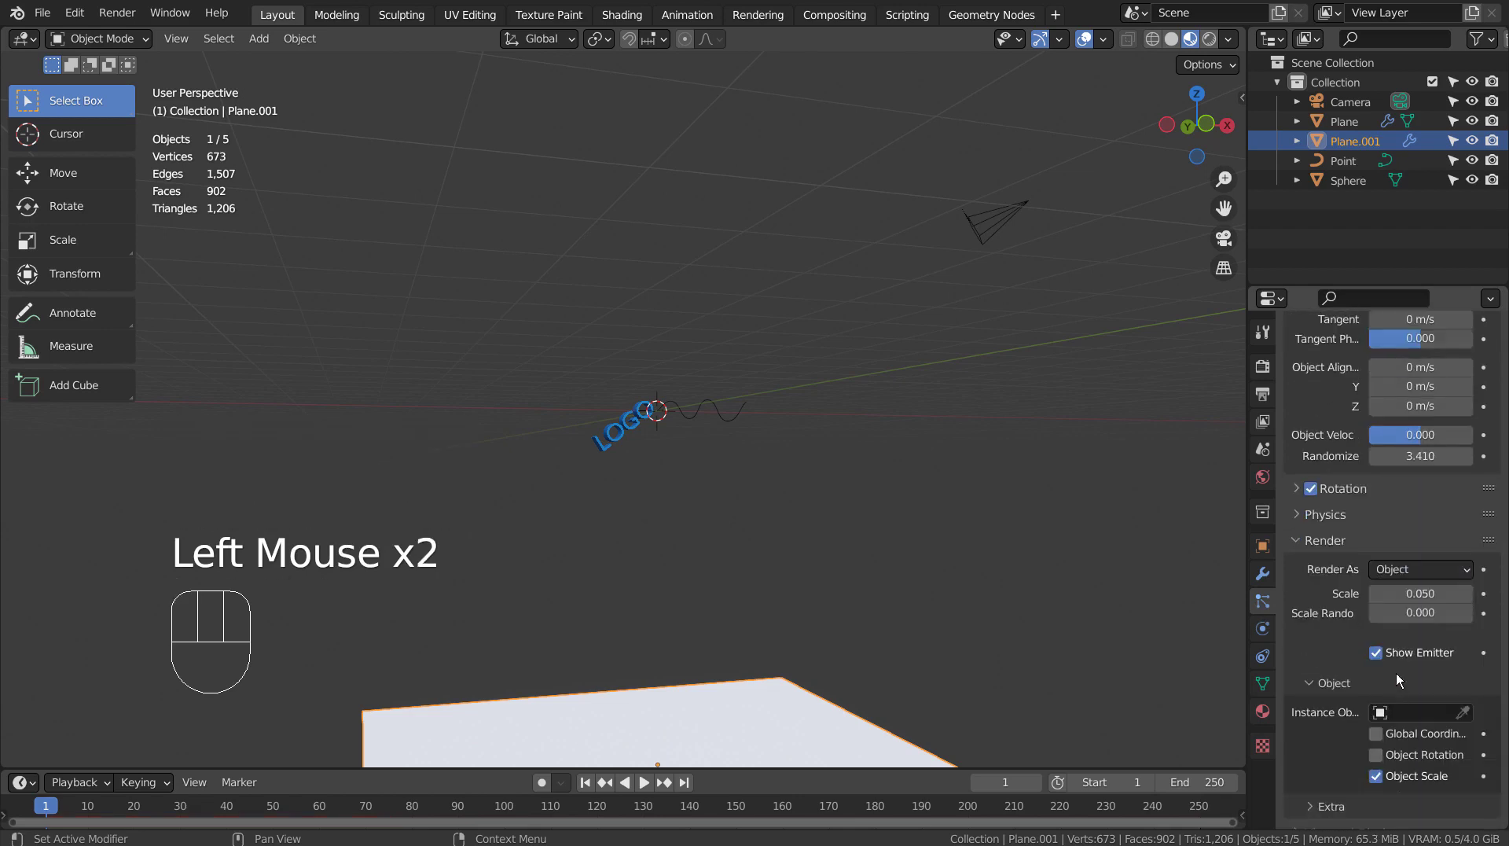
left_click(1382, 707)
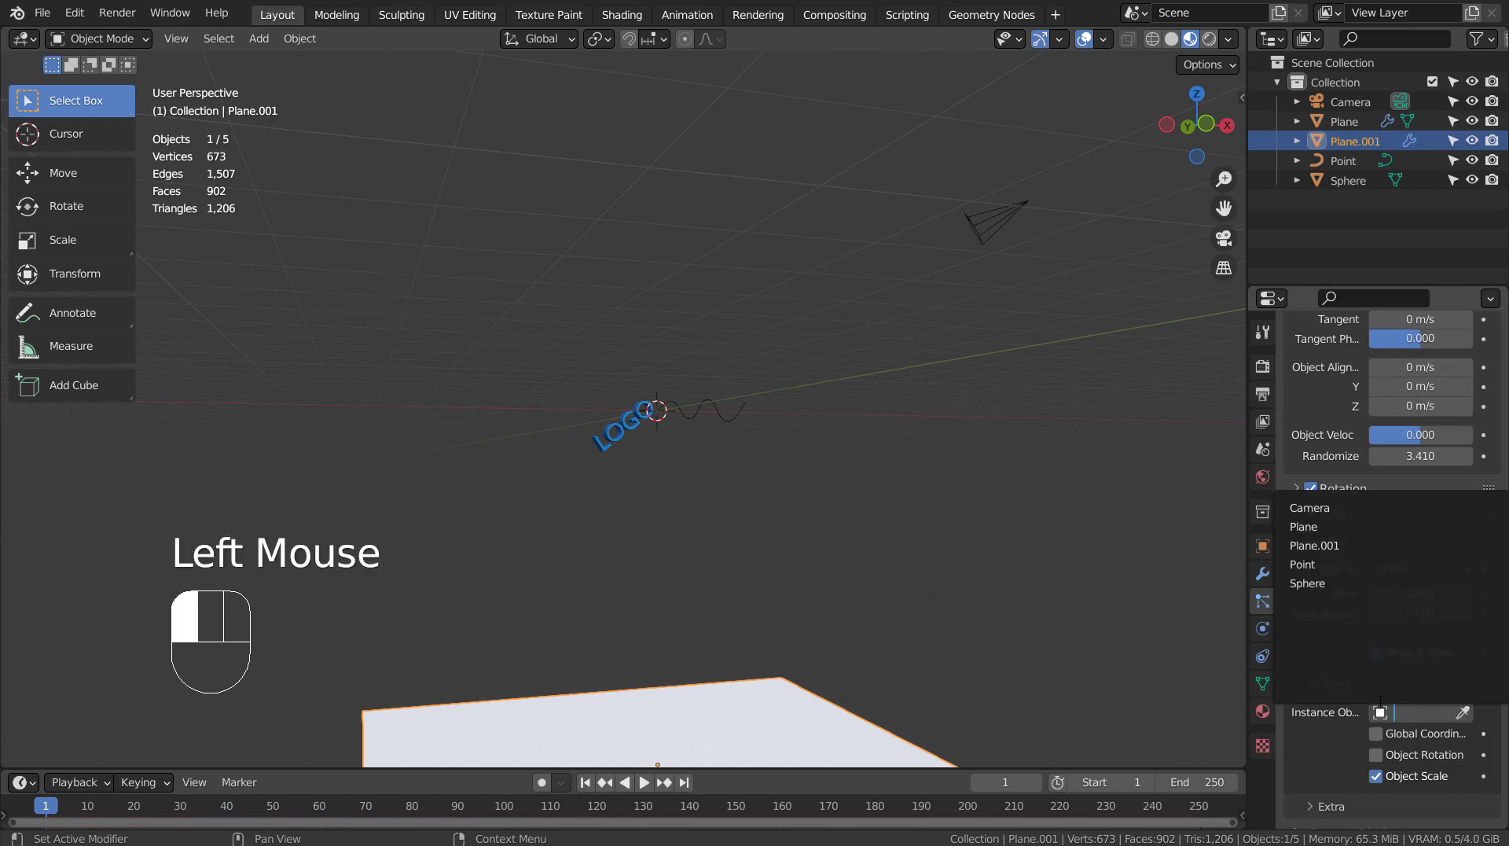
left_click(1310, 583)
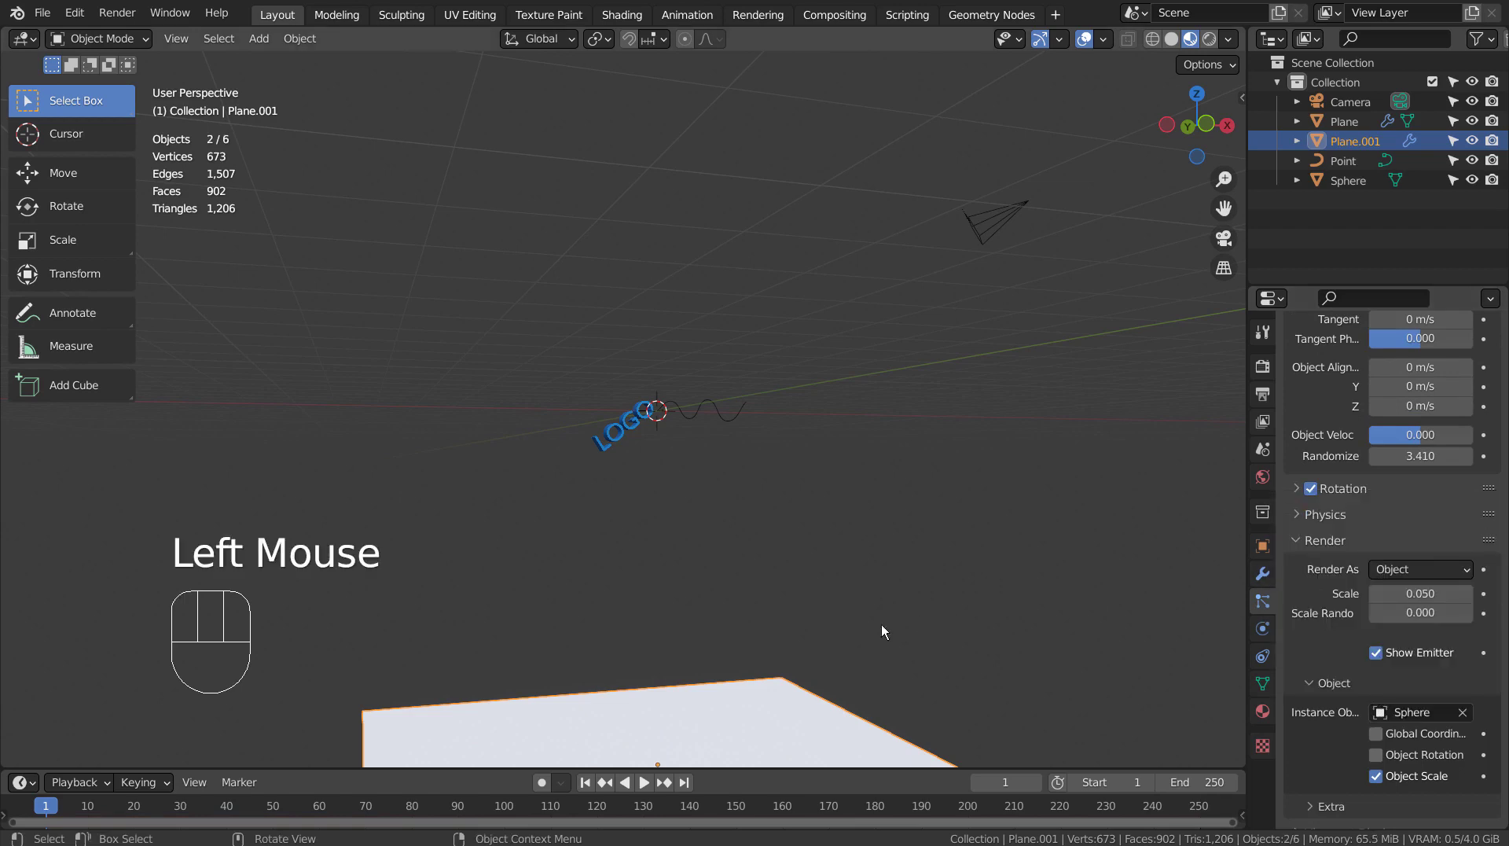
Play the animation and raise the particle instance scale to 0.100.
middle_click_drag(699, 741, 646, 634)
left_click(644, 783)
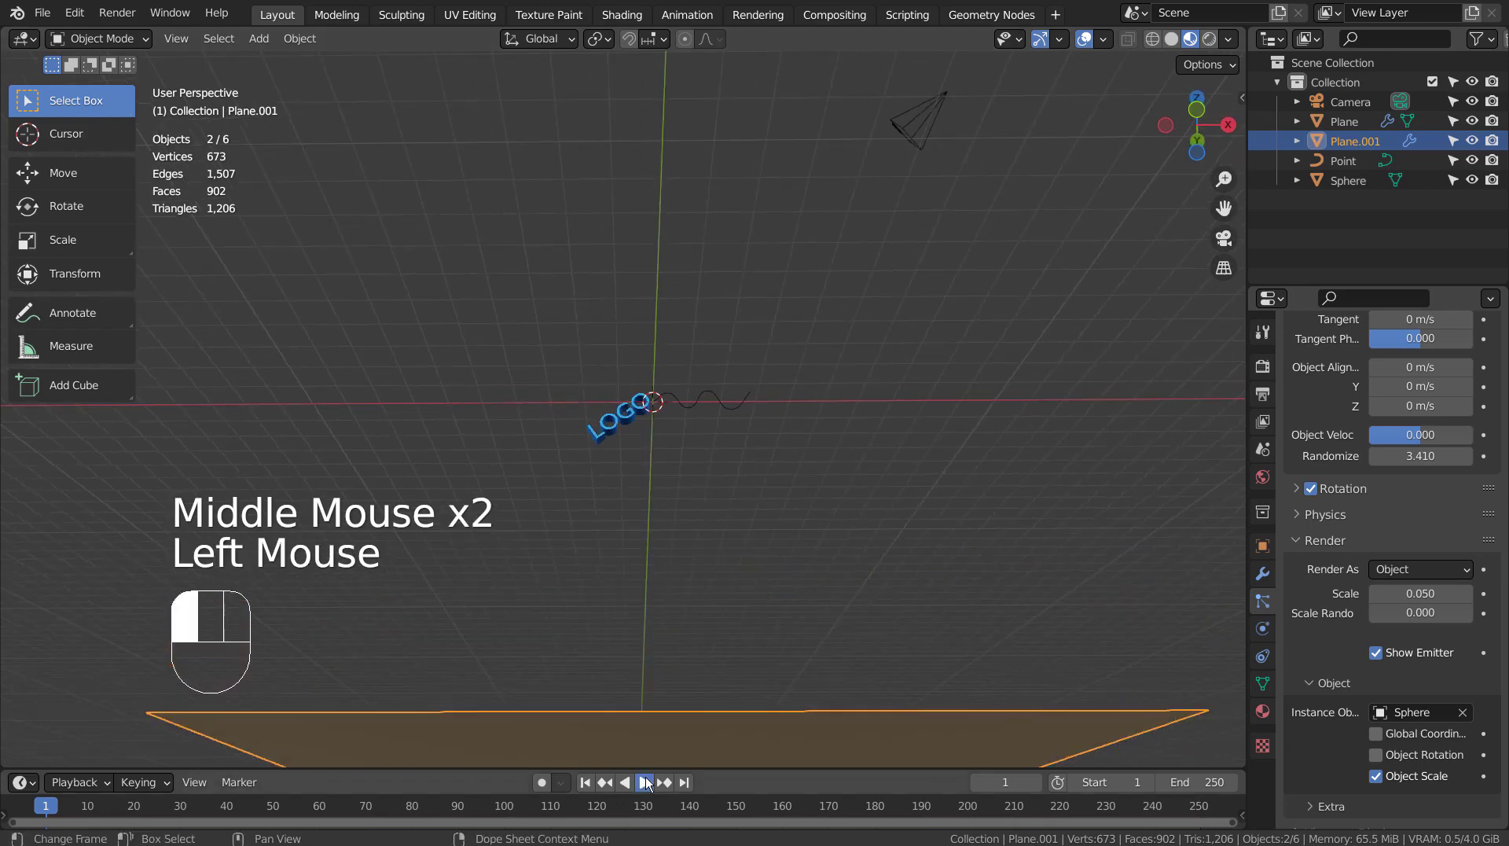
middle_click_drag(800, 497, 800, 521)
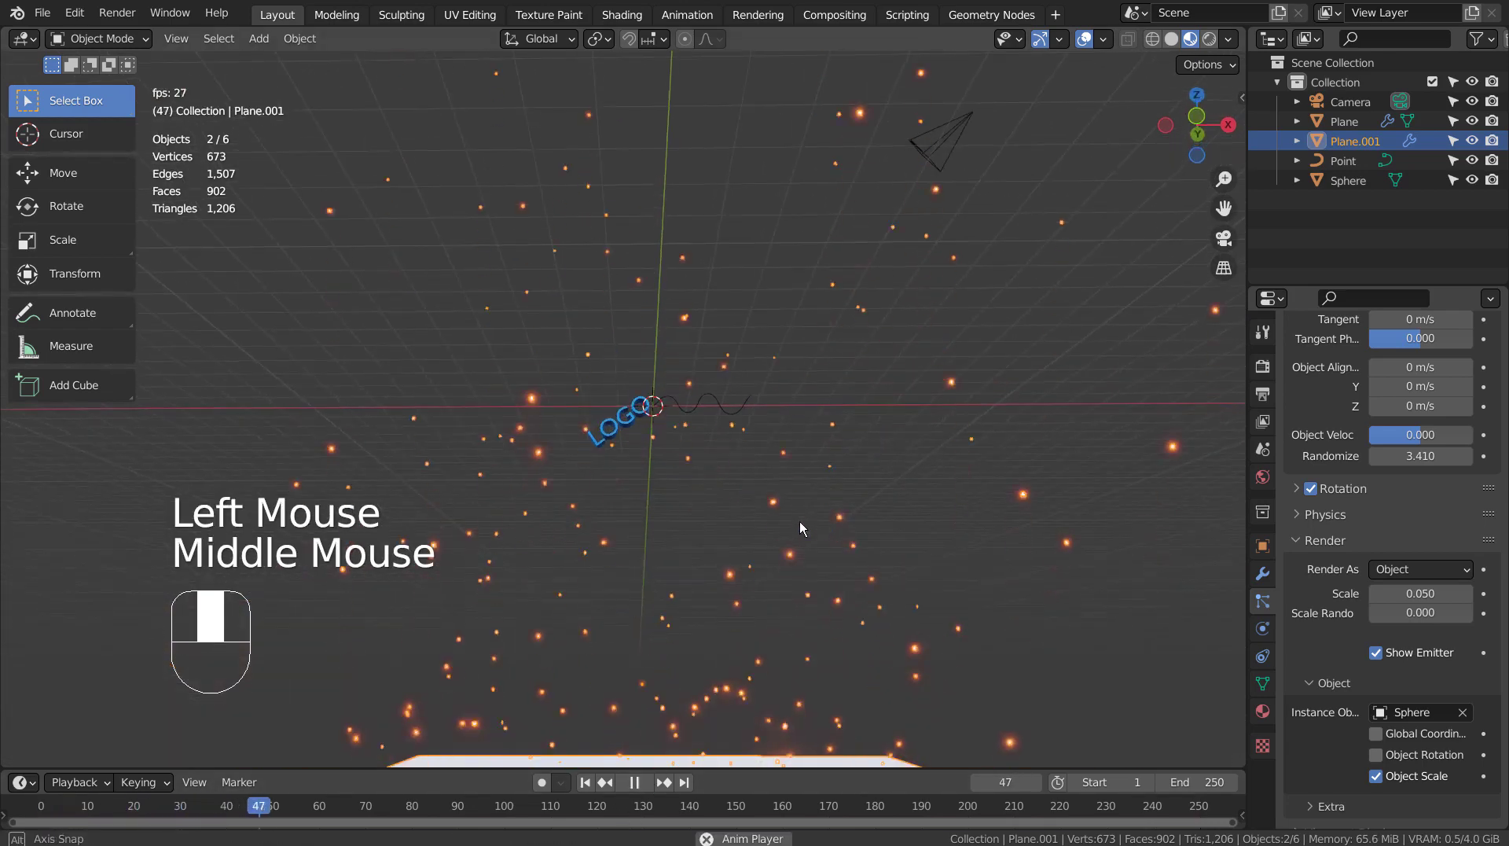
scroll(778, 422, "up", 3)
middle_click_drag(778, 422, 778, 379)
scroll(778, 379, "up", 2)
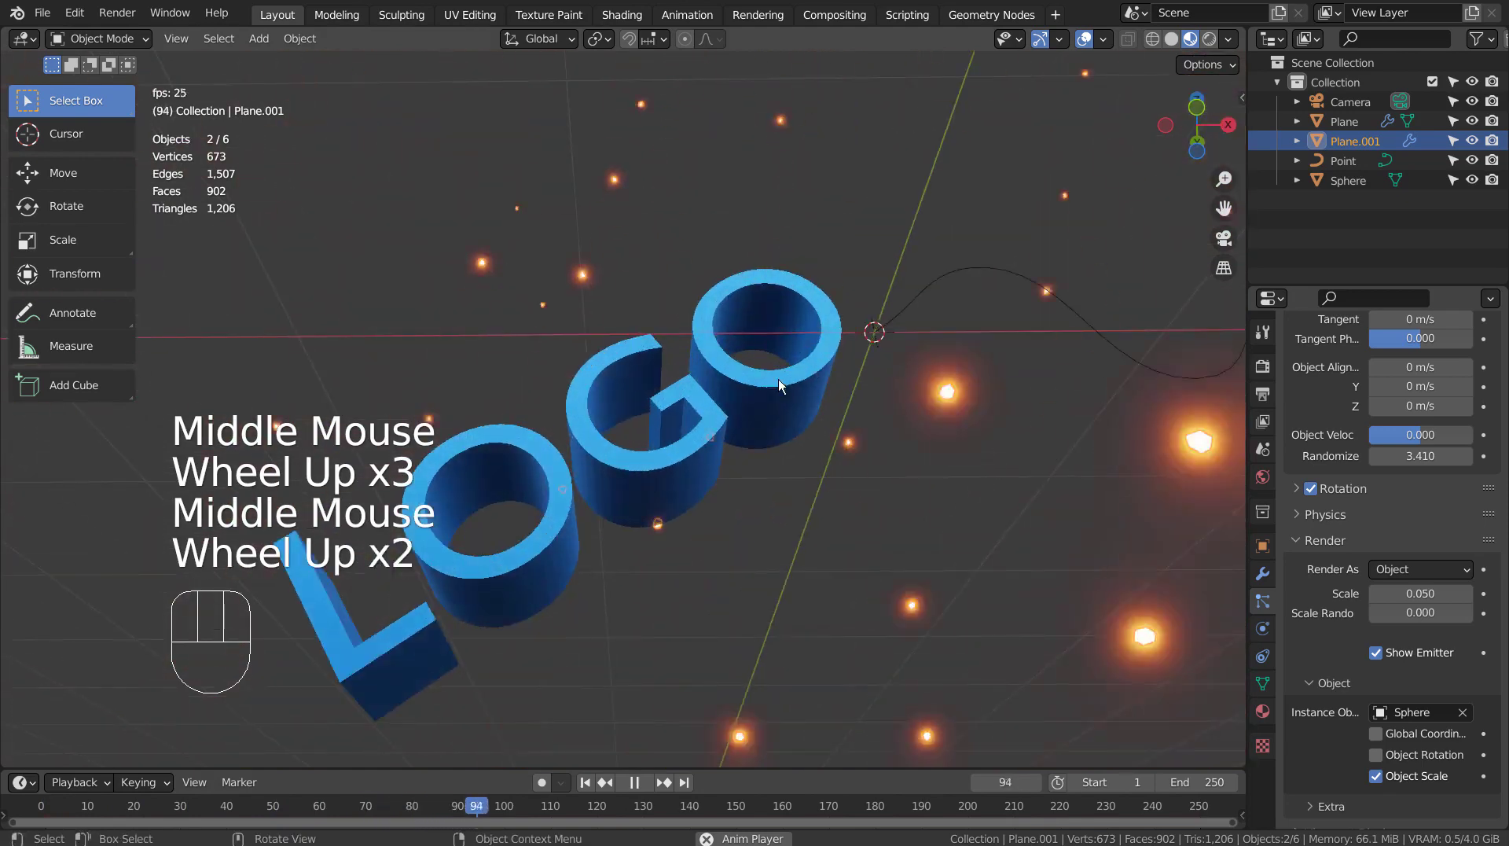
scroll(794, 386, "down", 2)
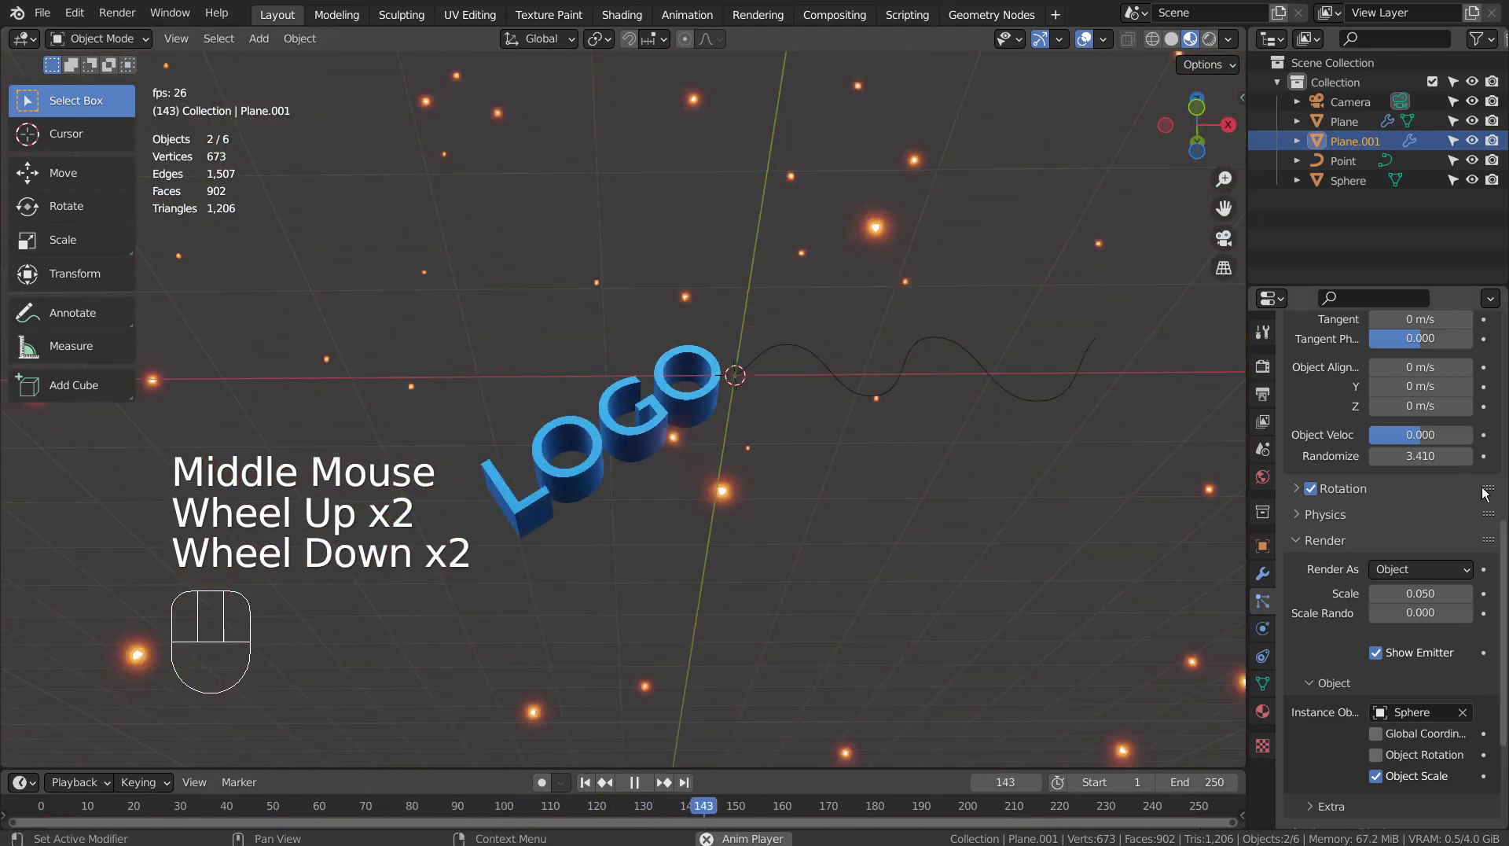
scroll(1462, 488, "up", 4)
scroll(1451, 535, "down", 3)
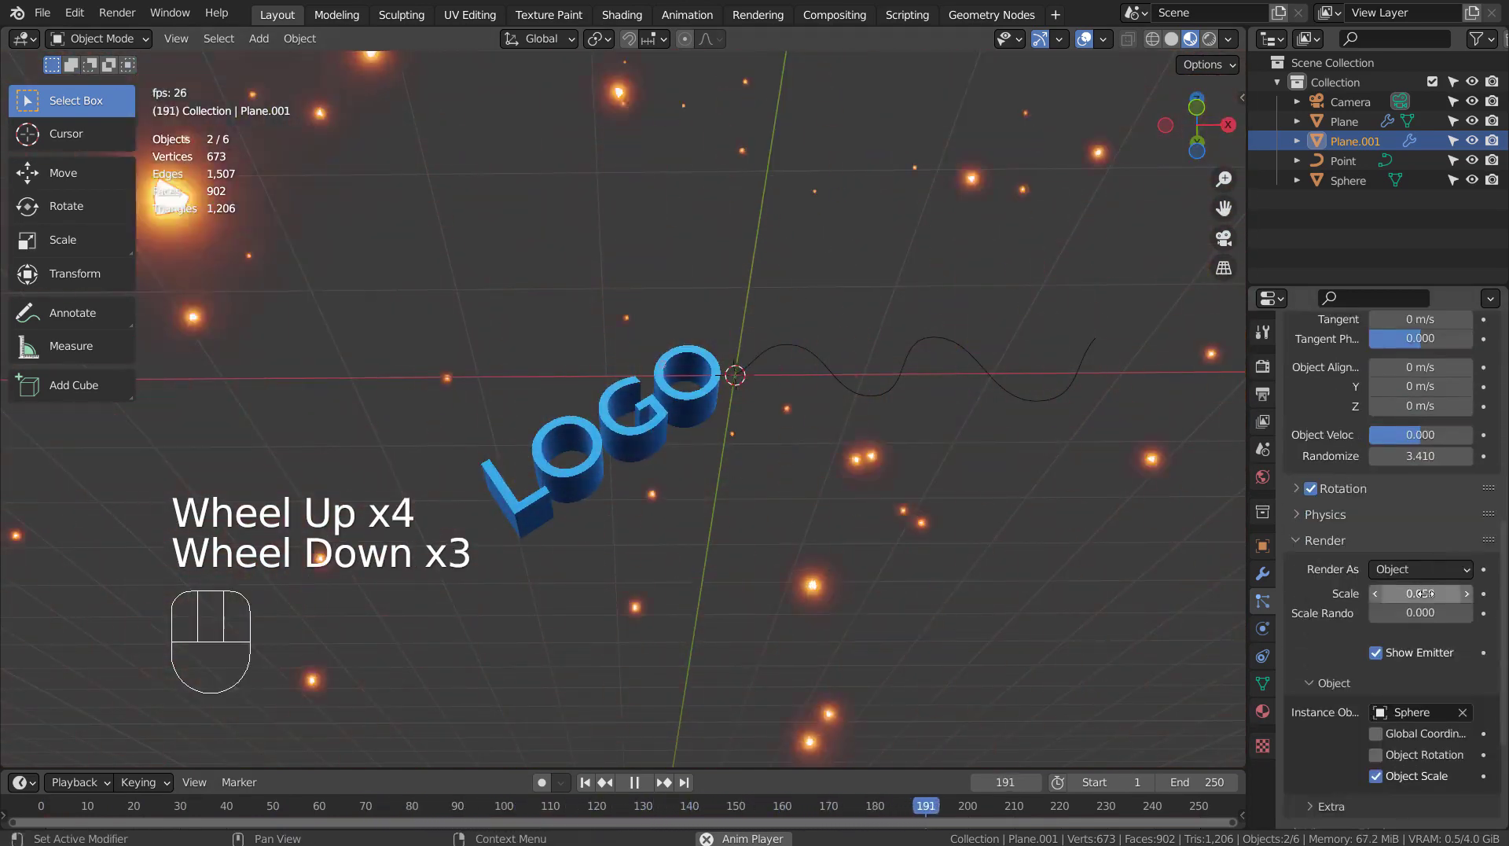
left_click_drag(1435, 593, 1448, 593)
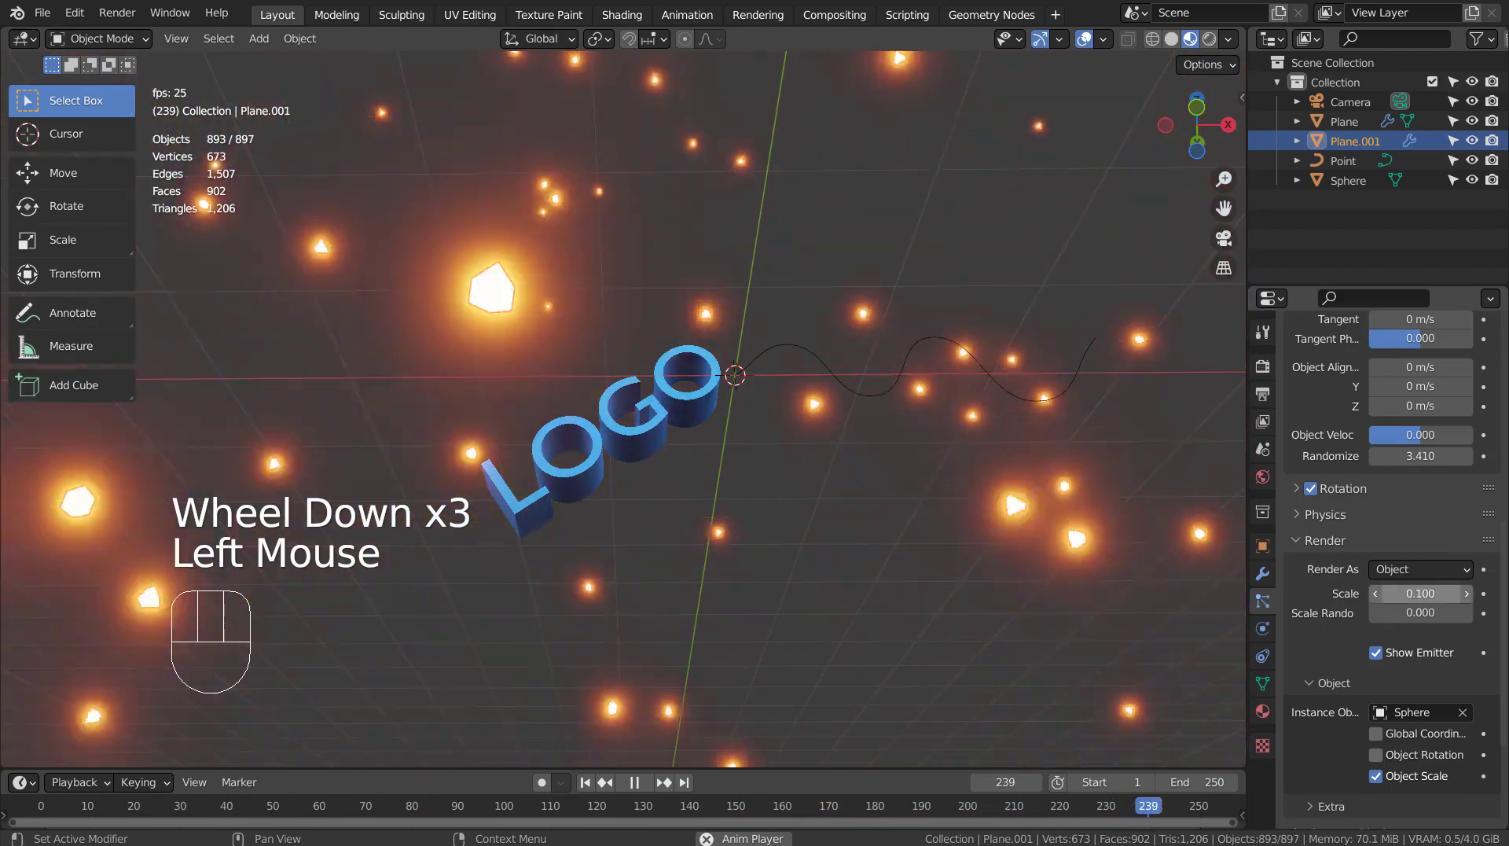
Select the LOGO text object and start sliding it along global X during playback.
left_click(926, 339)
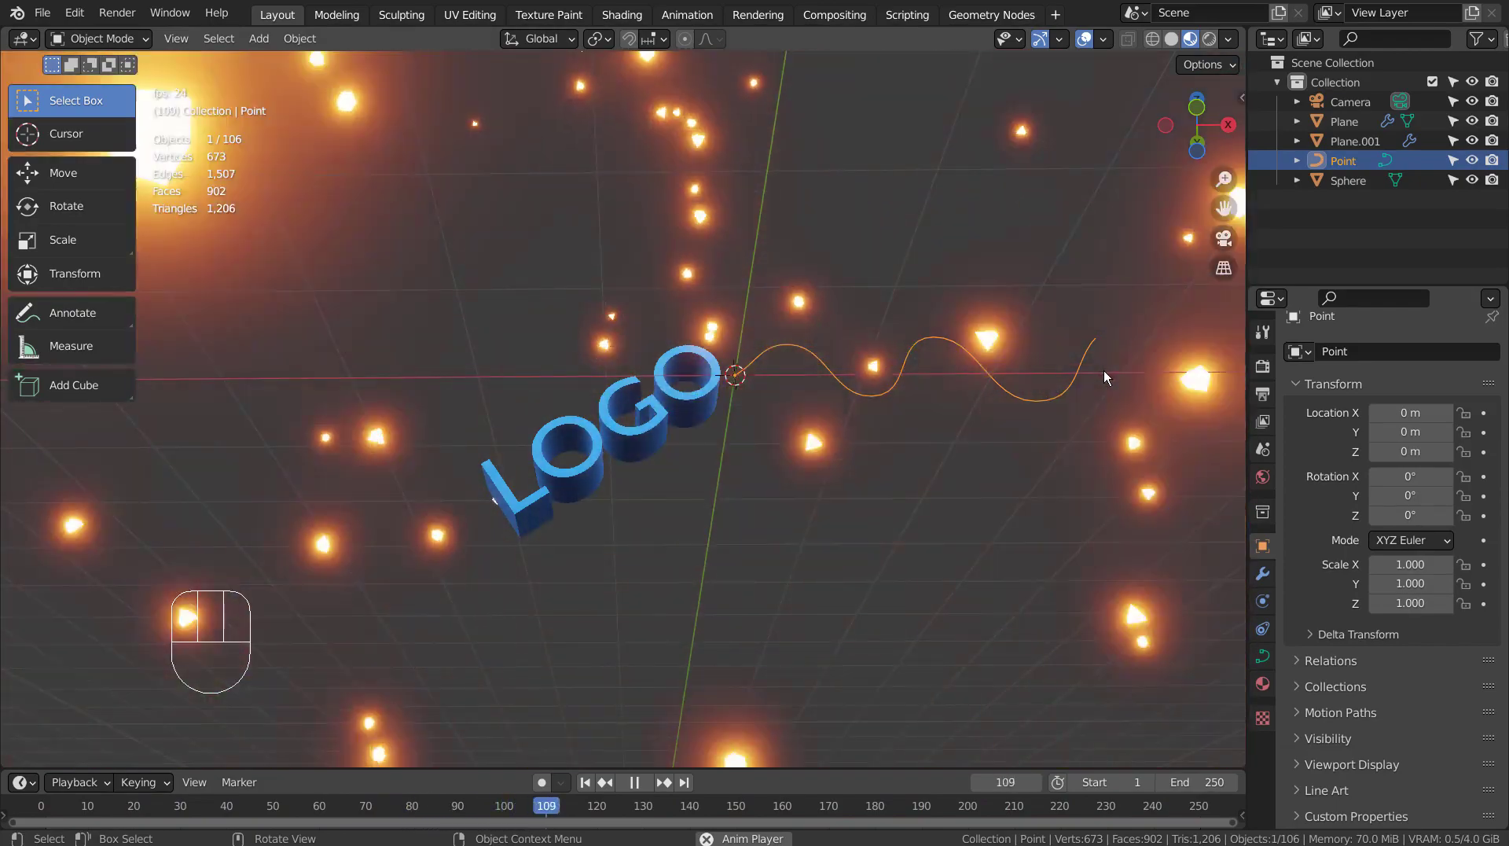
middle_click_drag(1092, 474, 1140, 440, "shift")
scroll(914, 467, "up", 2)
scroll(960, 482, "down", 2)
left_click(556, 414)
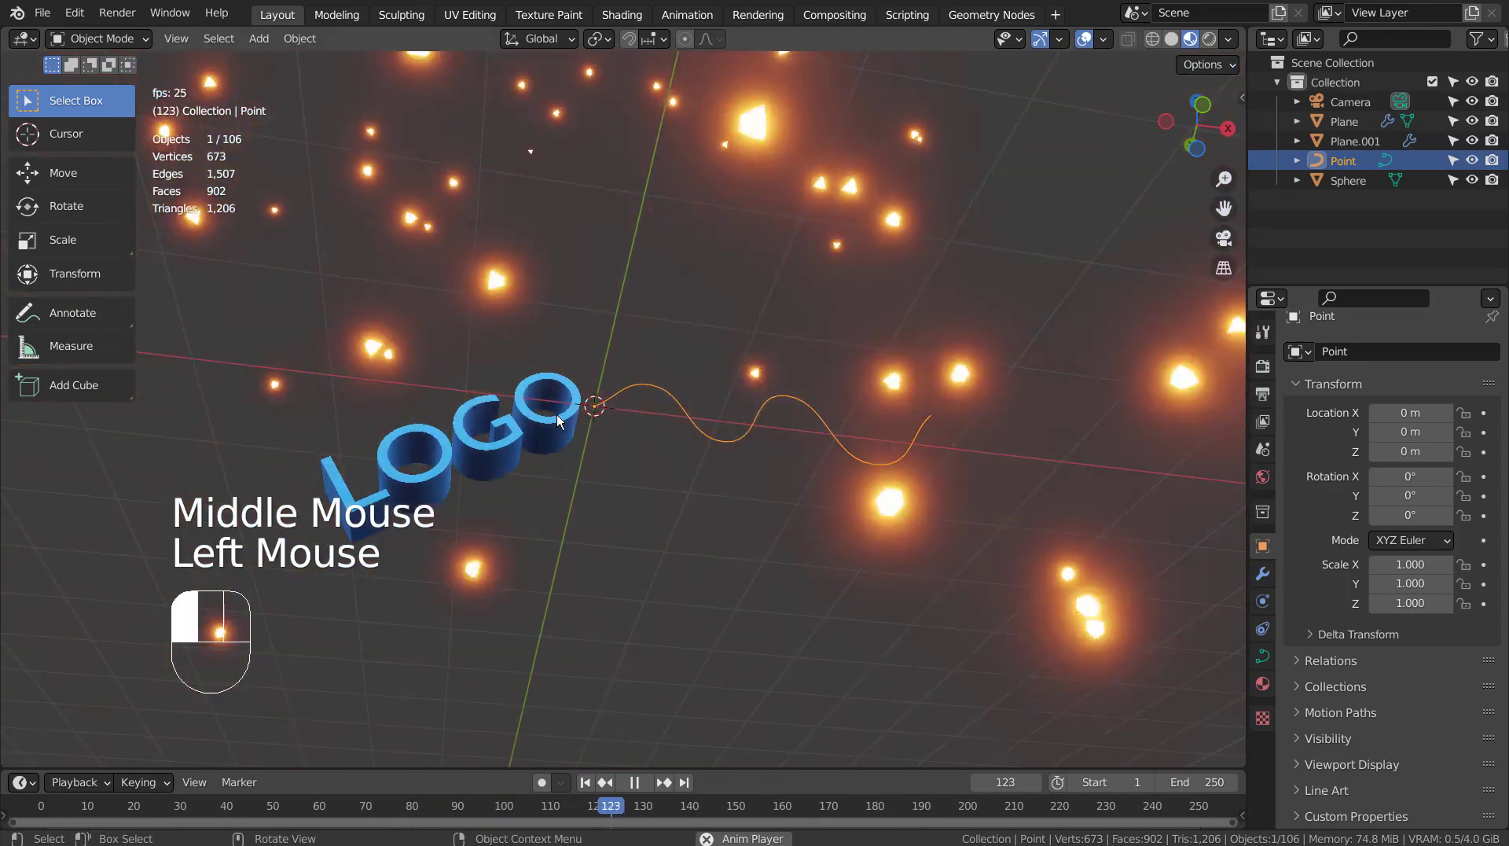
key("g")
key("x")
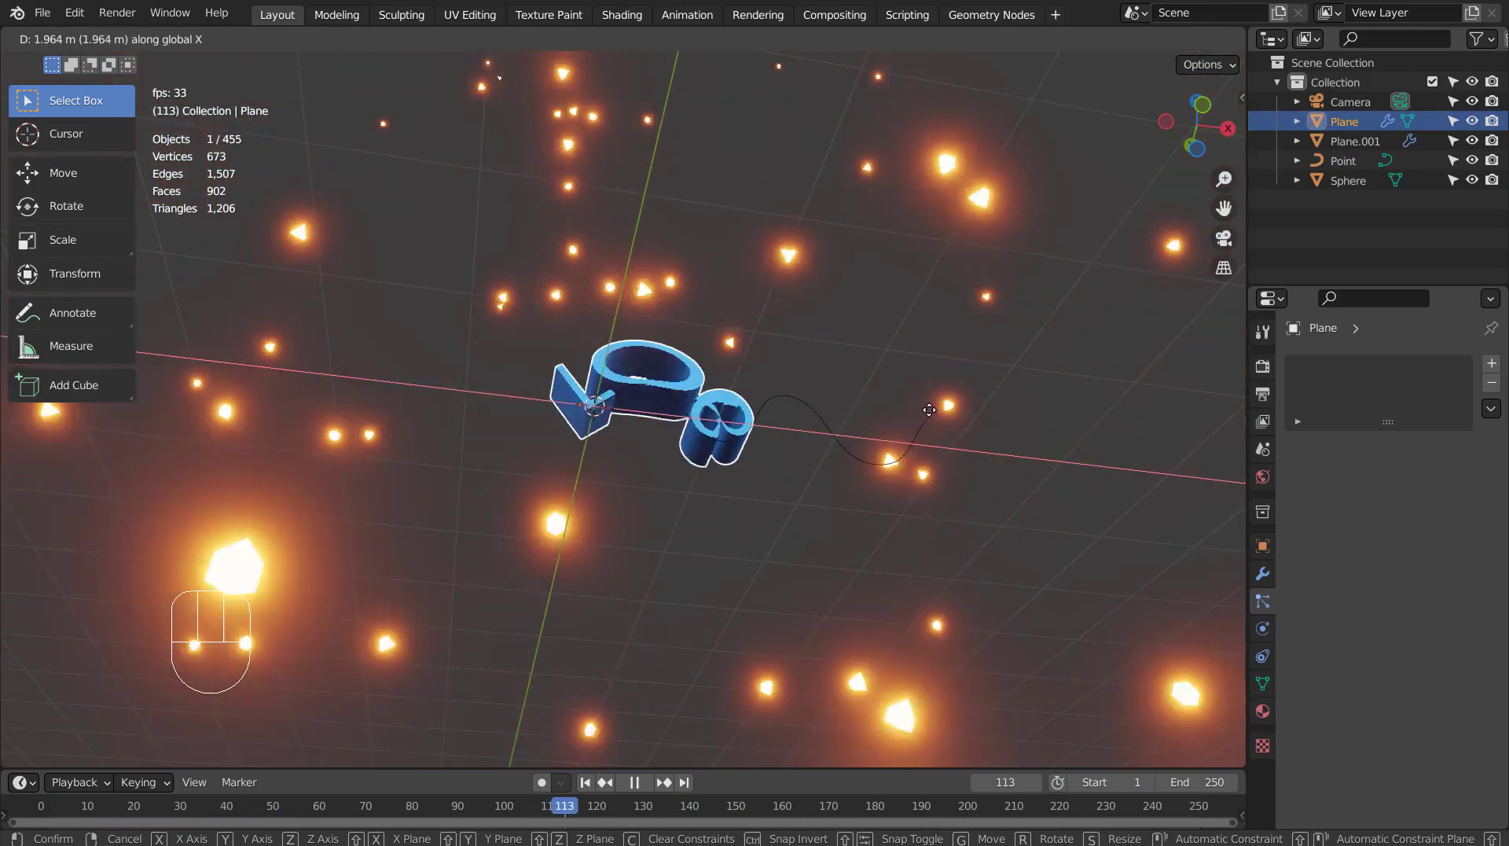
Confirm the LOGO's move, slide it further left along X, and show the transform sidebar.
left_click(739, 438)
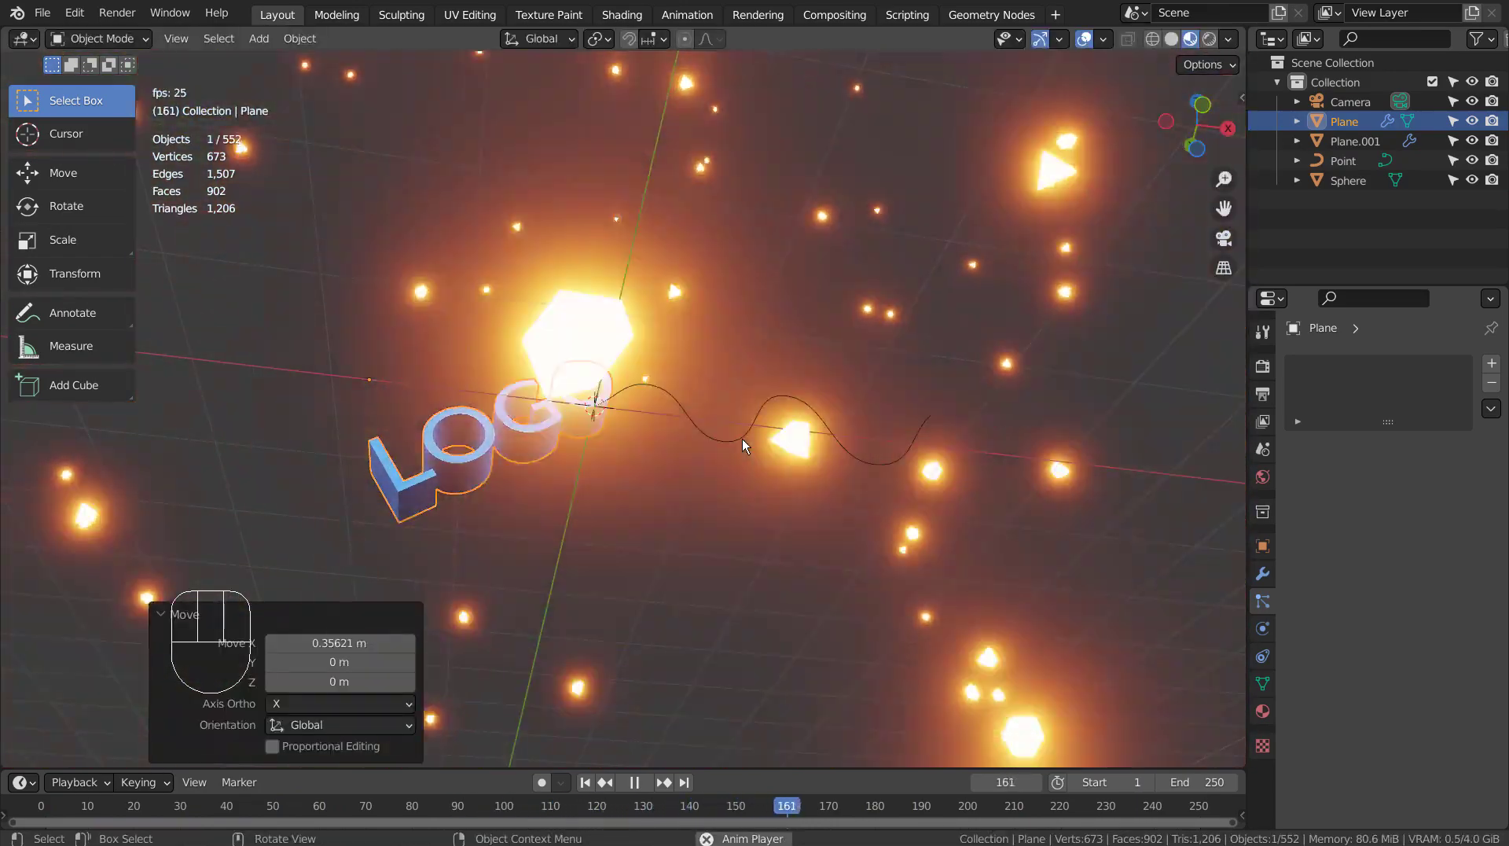
key("g")
key("x")
left_click(676, 454)
key("n")
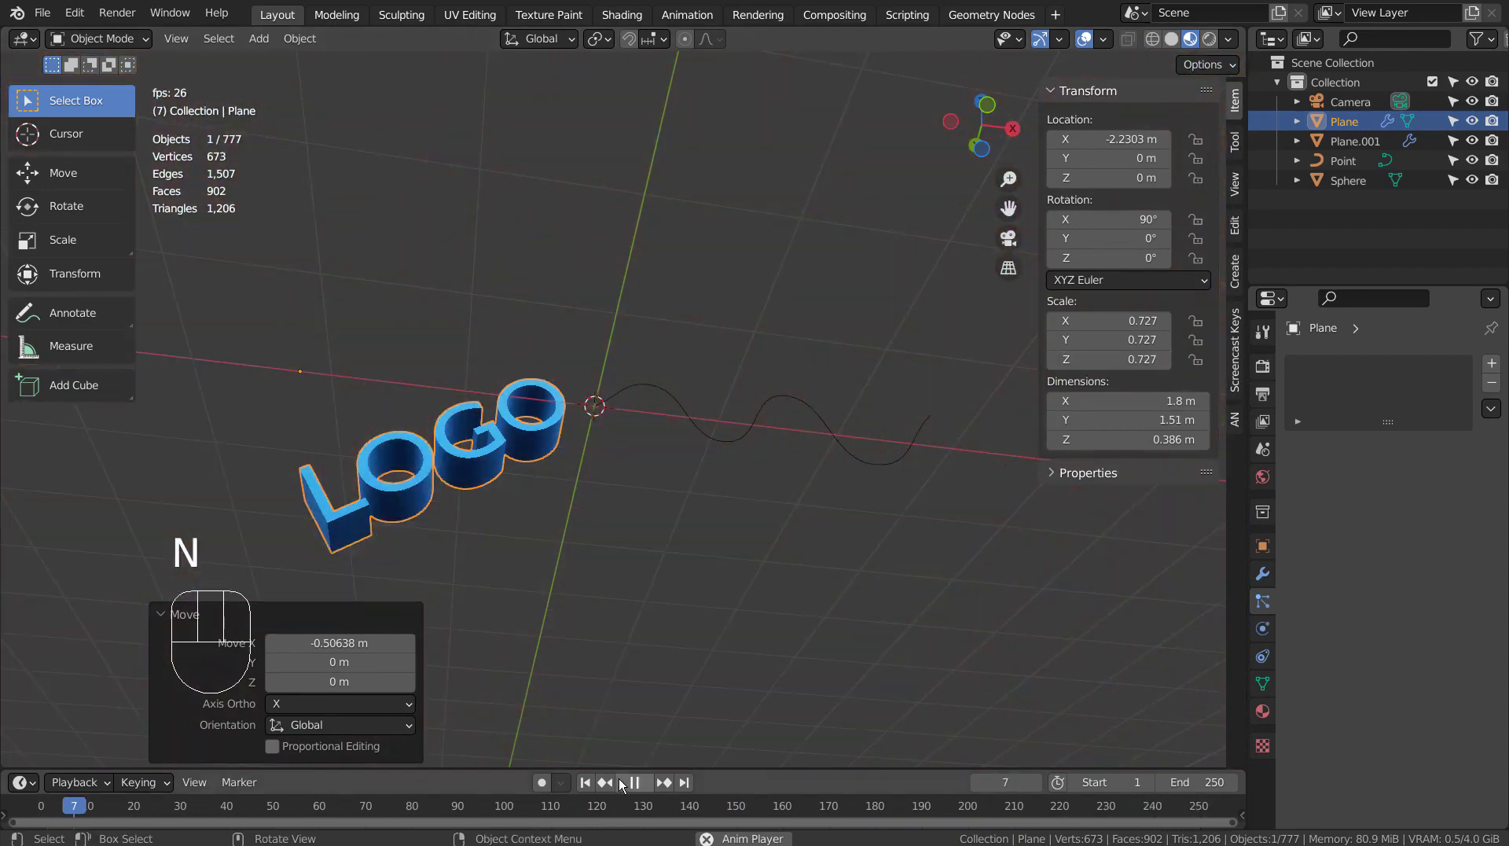
Stop playback at frame 1 and keyframe the LOGO's location there.
left_click(629, 782)
left_click(624, 758)
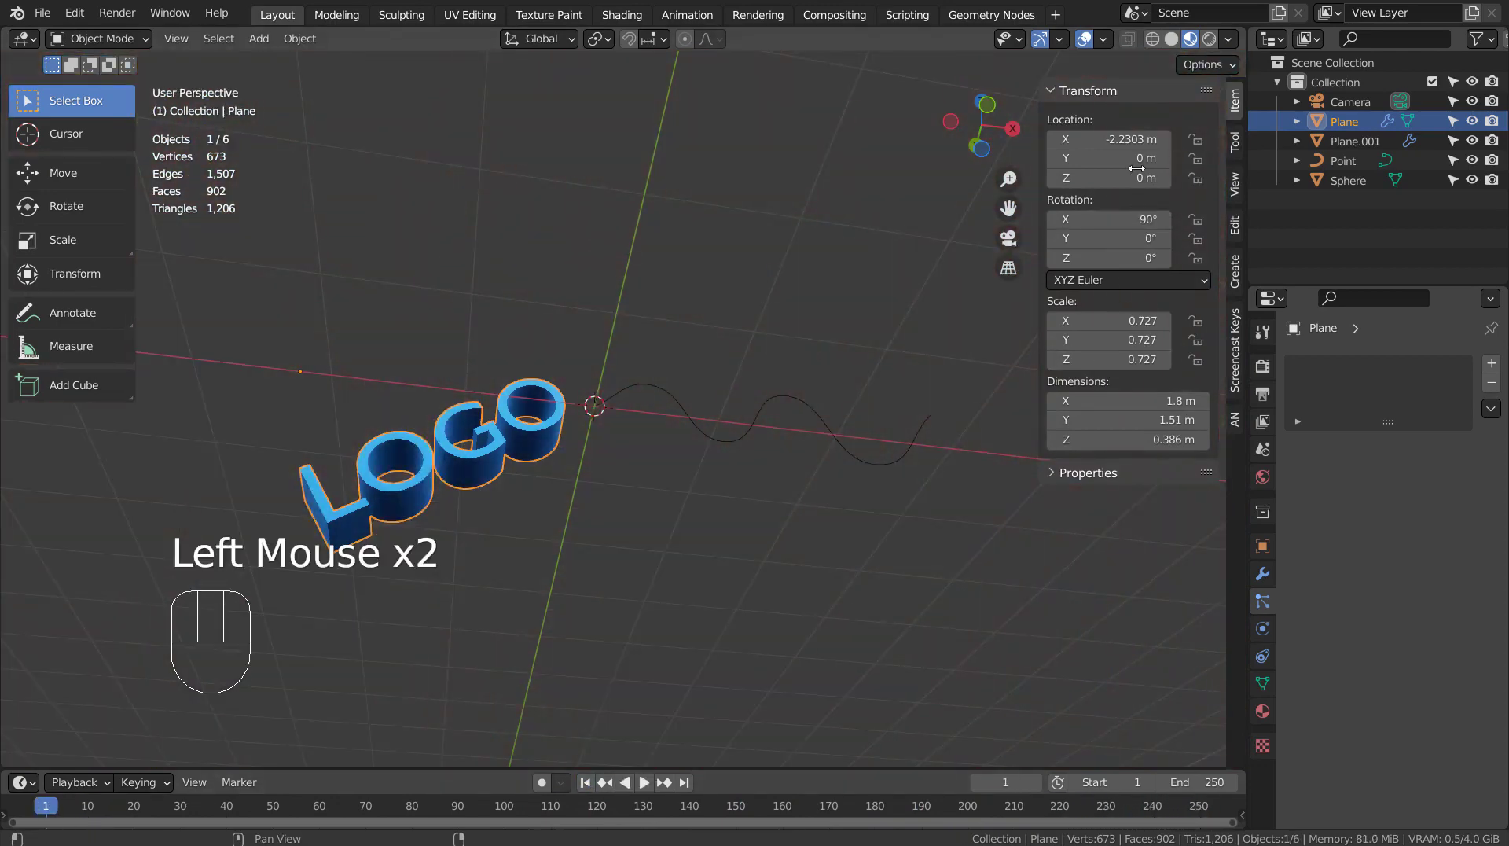
key("o")
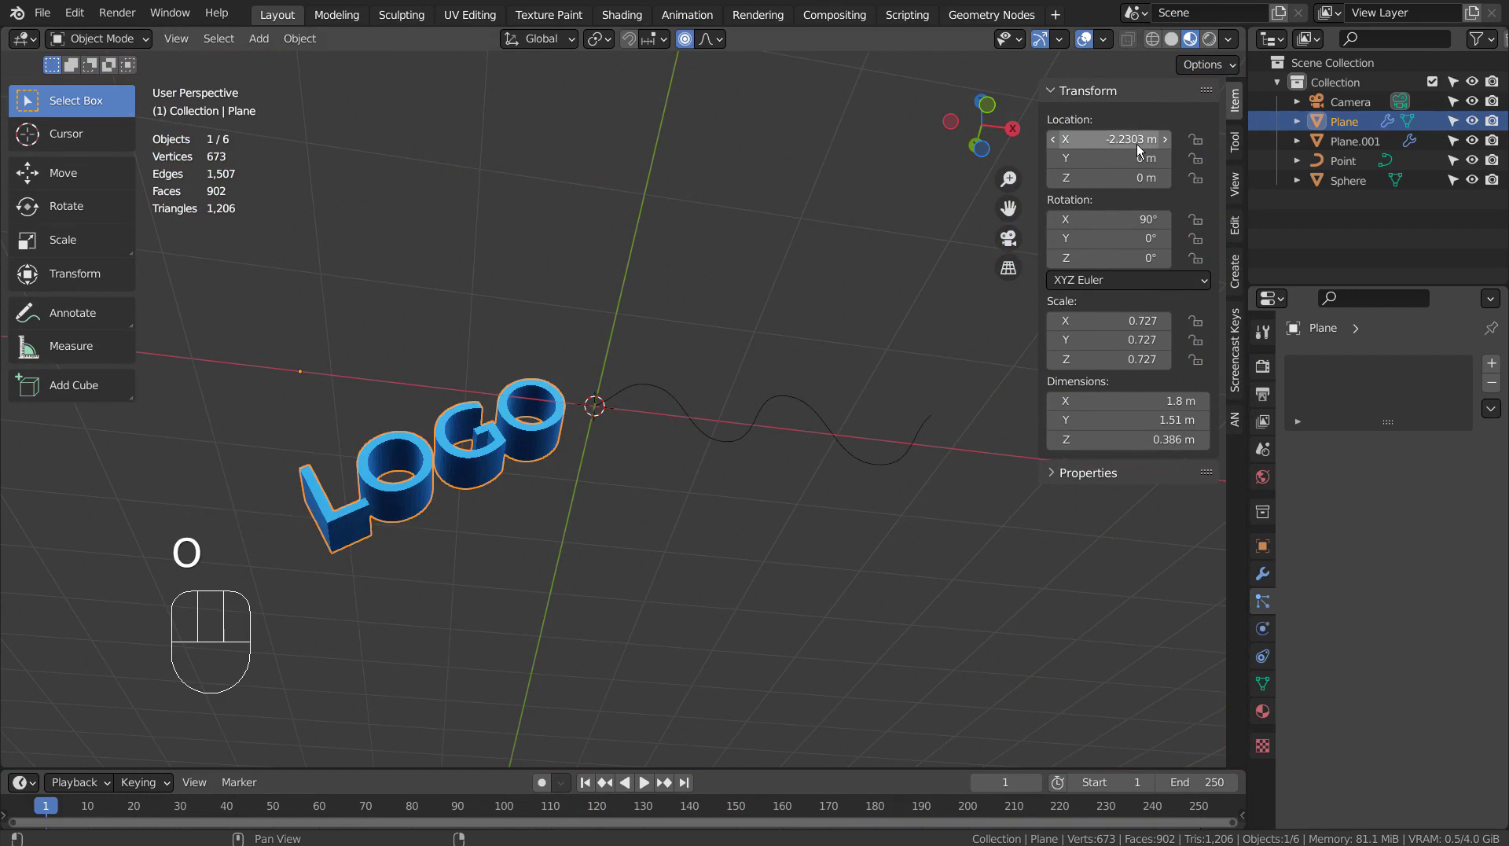
key("i")
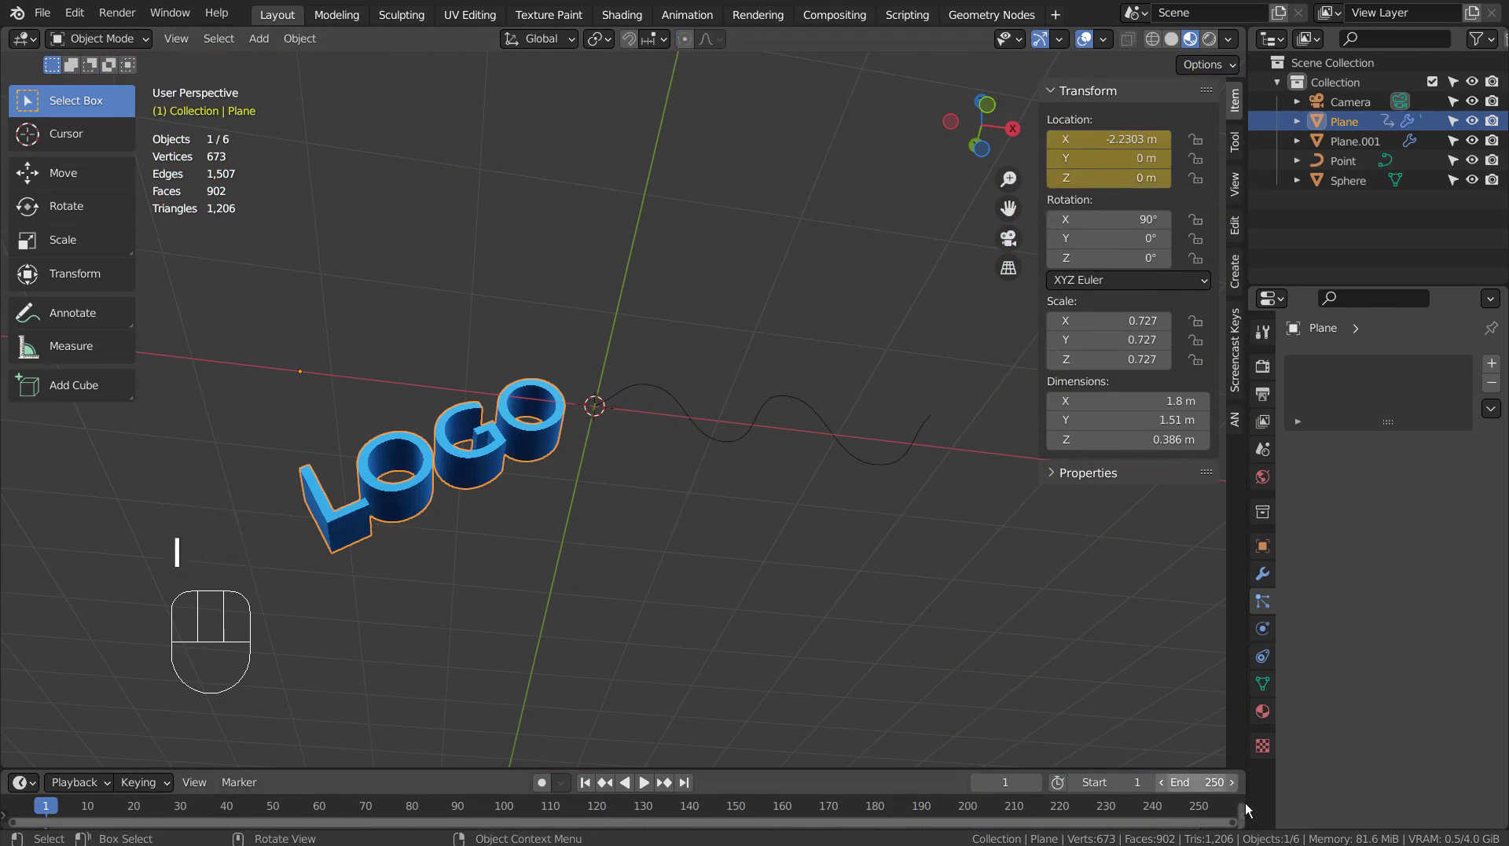
Keyframe the location at frame 250, then move the LOGO to X 4.7977 m at frame 125.
left_click(1205, 808)
left_click(1200, 805)
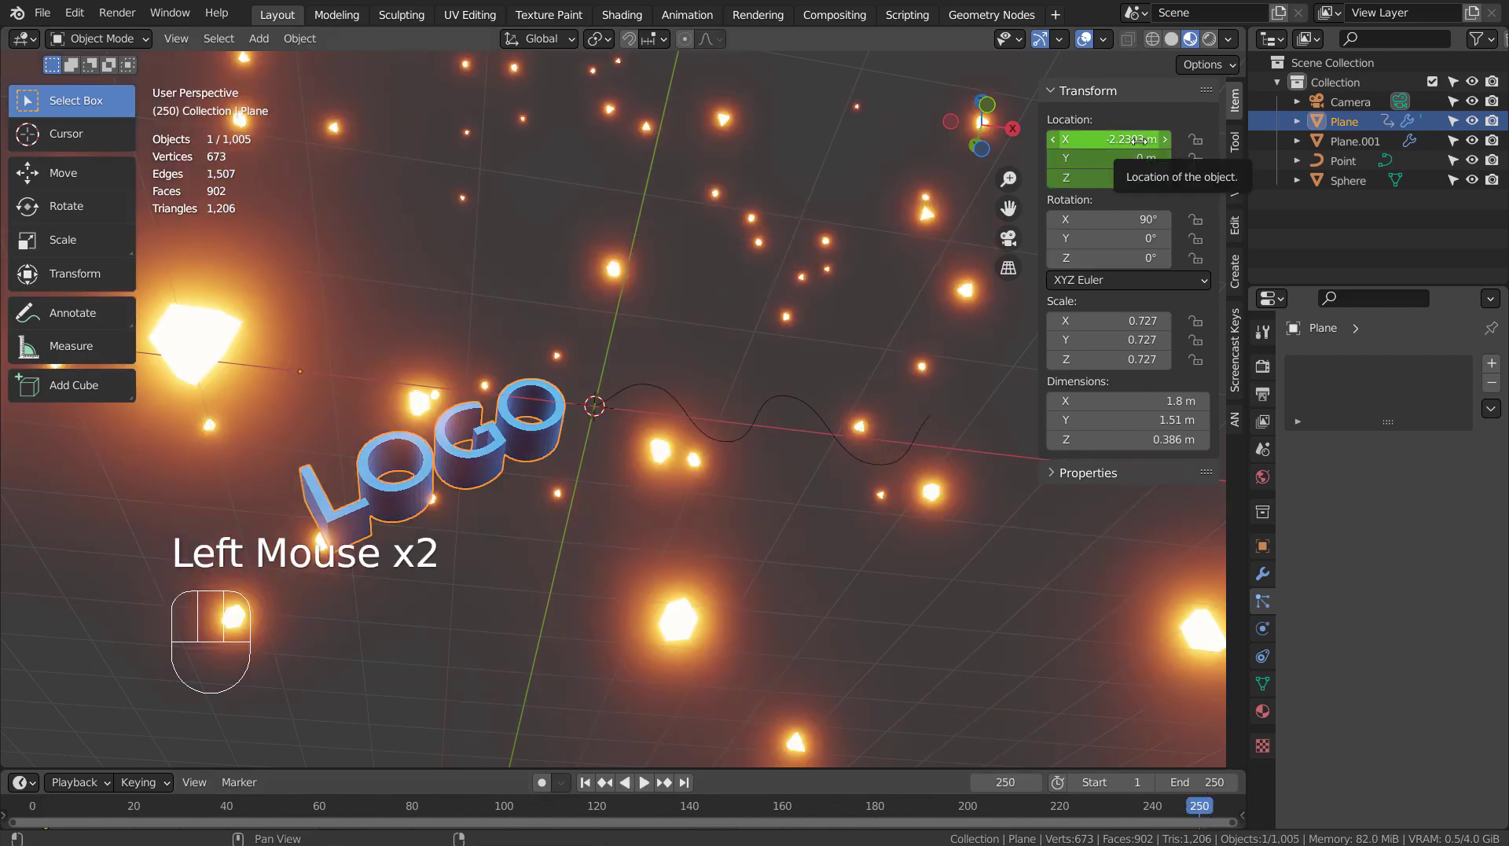
key("i")
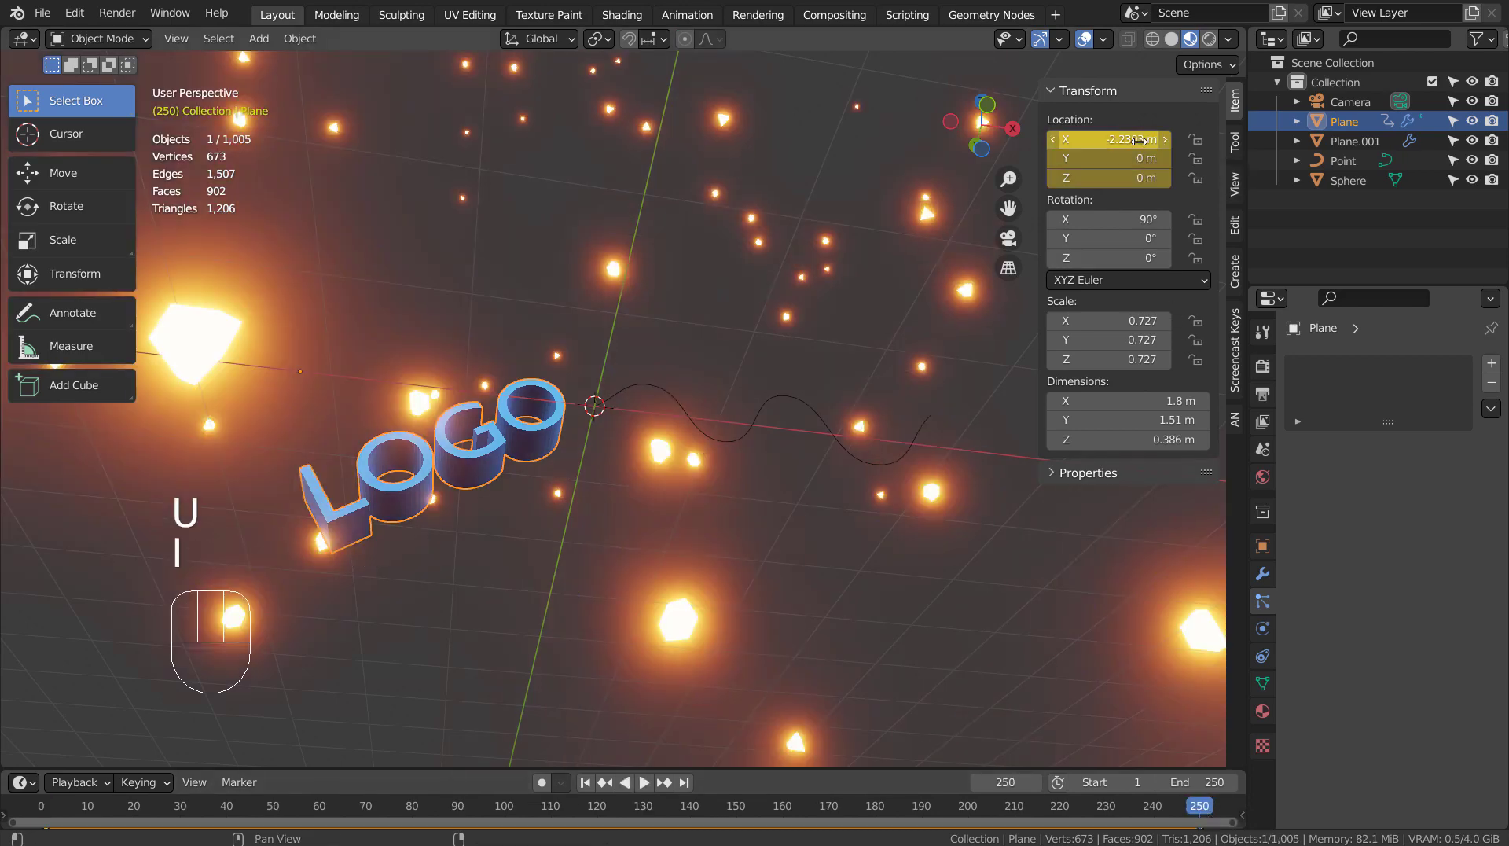
double_click(622, 808)
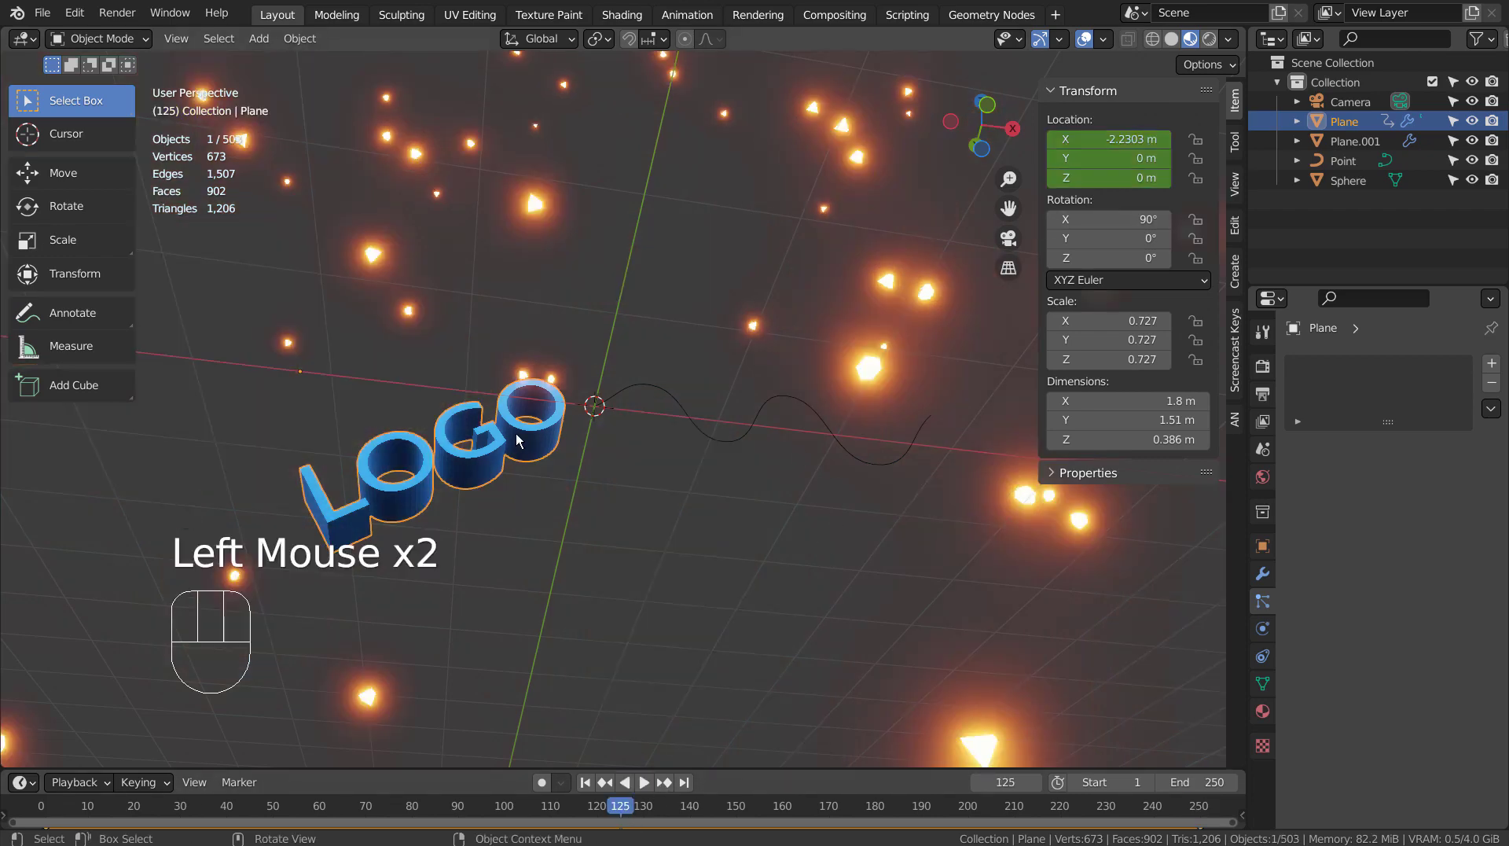
key("g")
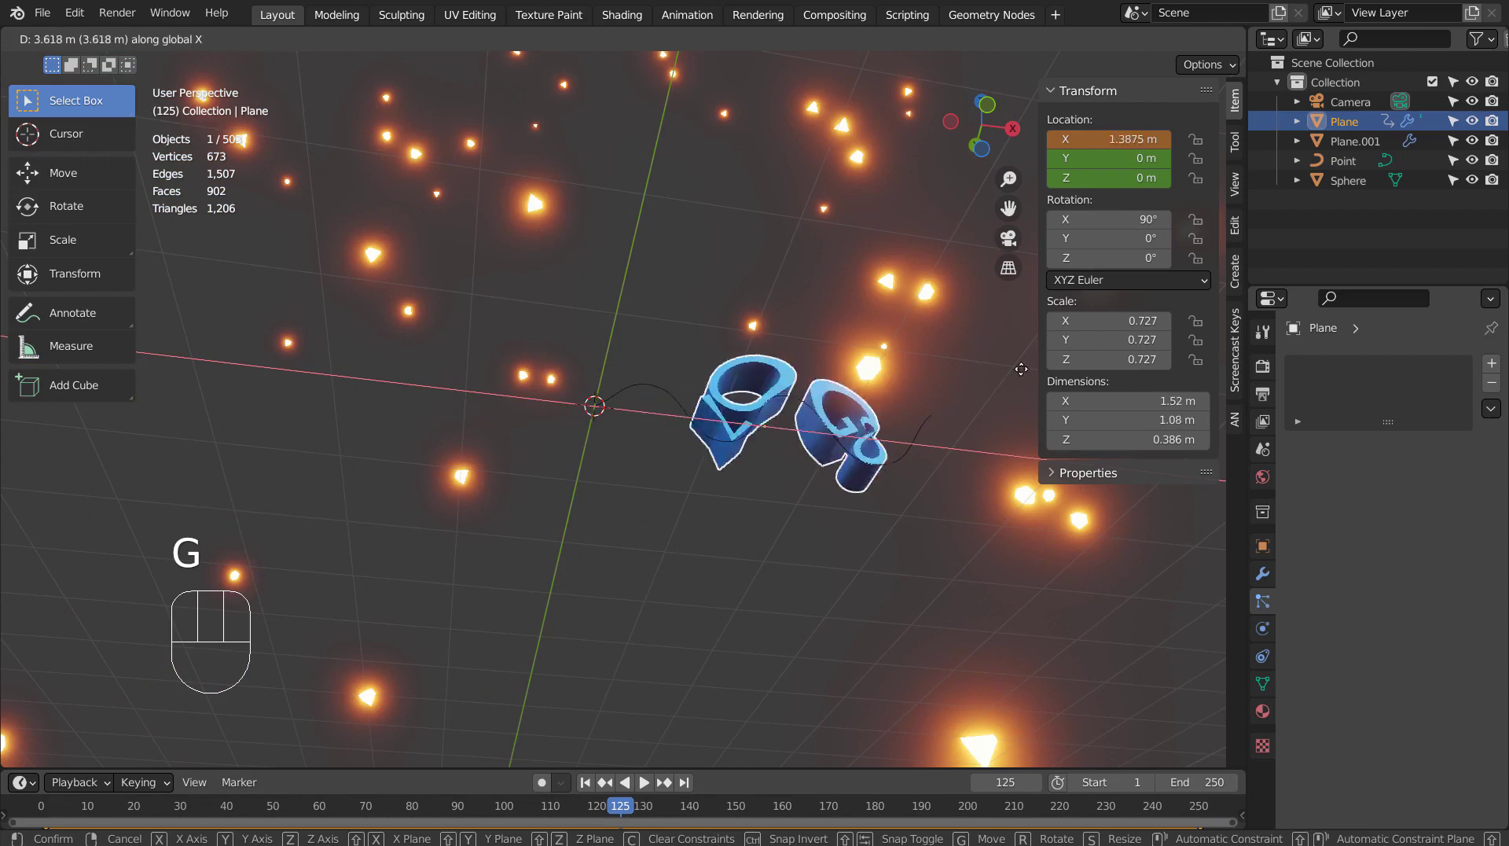
left_click(143, 255)
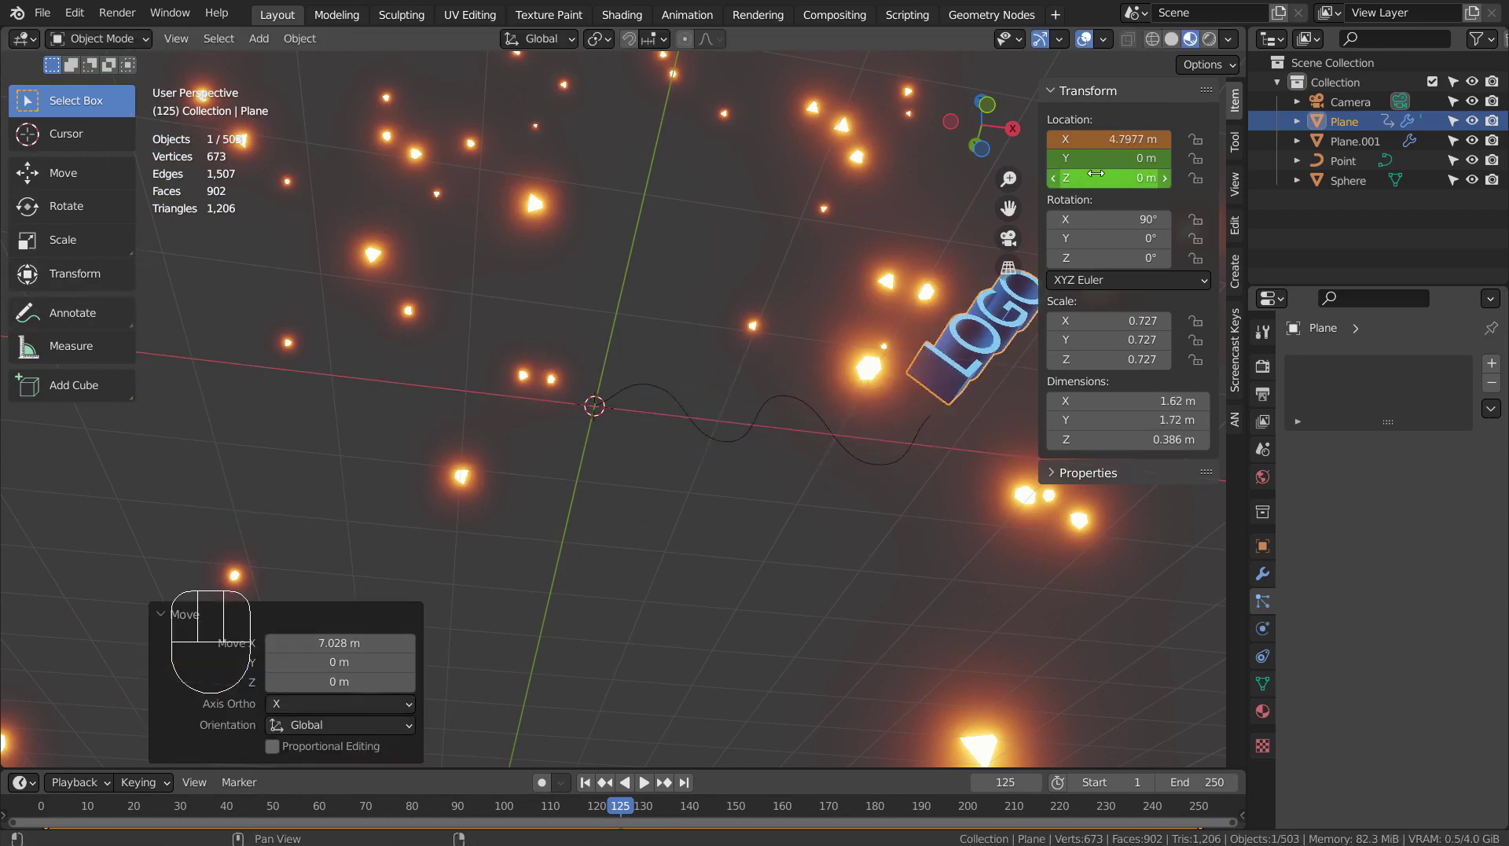
Keyframe the LOGO at frame 125, rewind to frame 1, hide the sidebar and play the animation.
key("i")
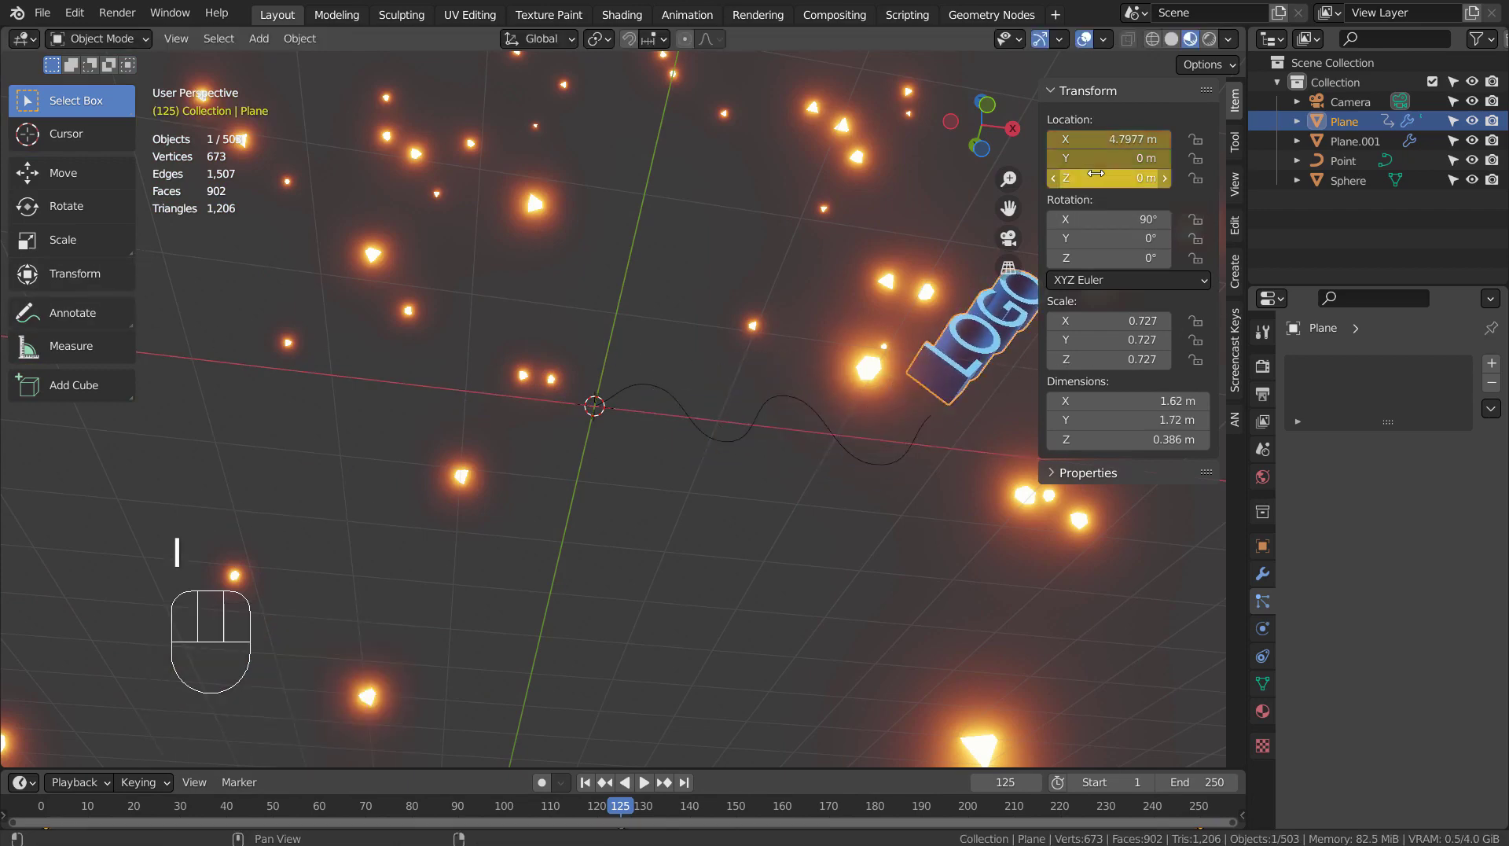
left_click(585, 781)
key("n")
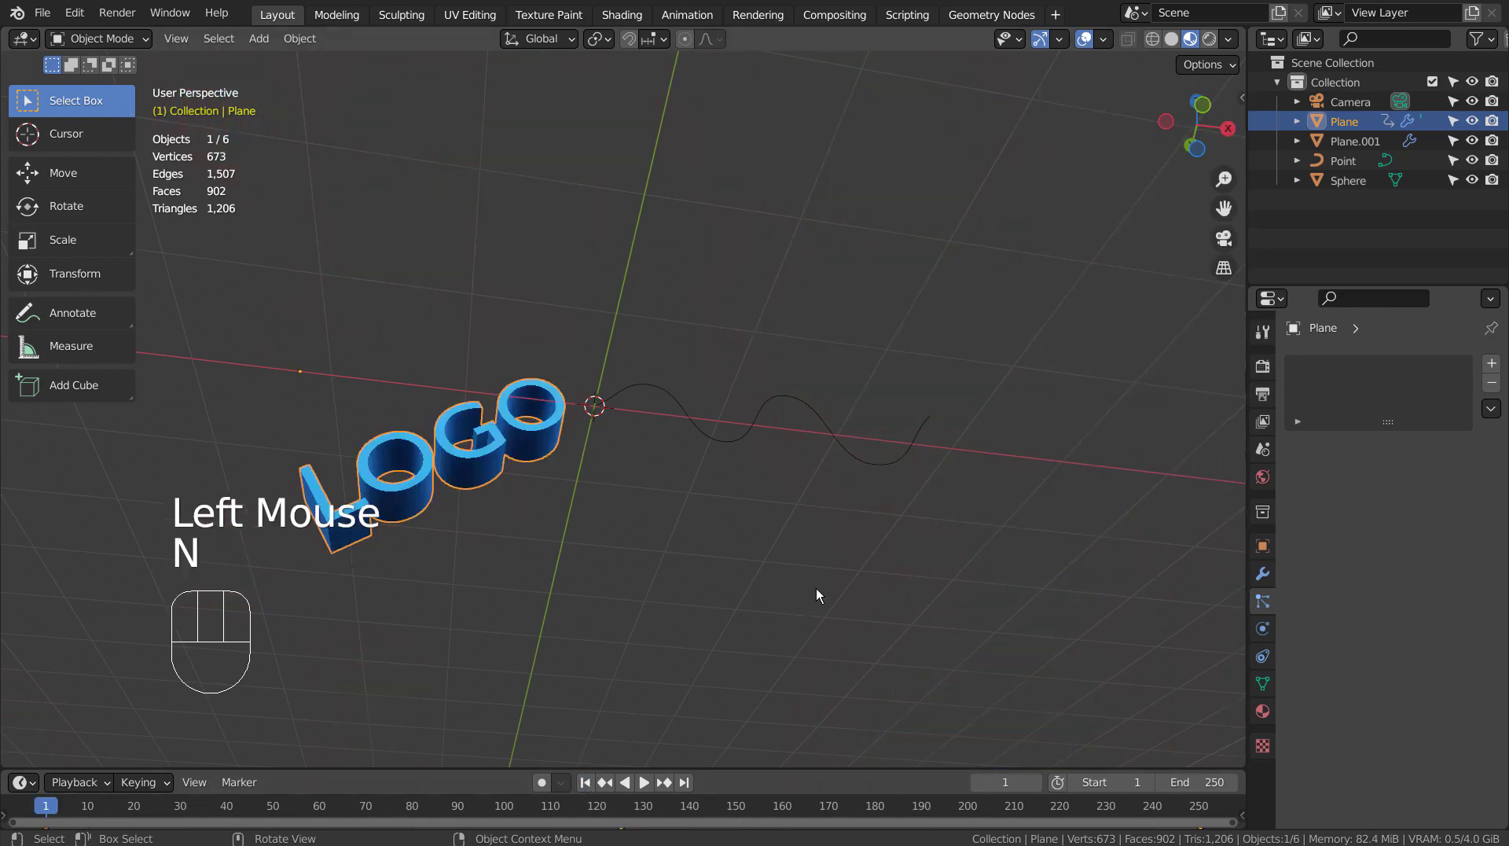
left_click(644, 782)
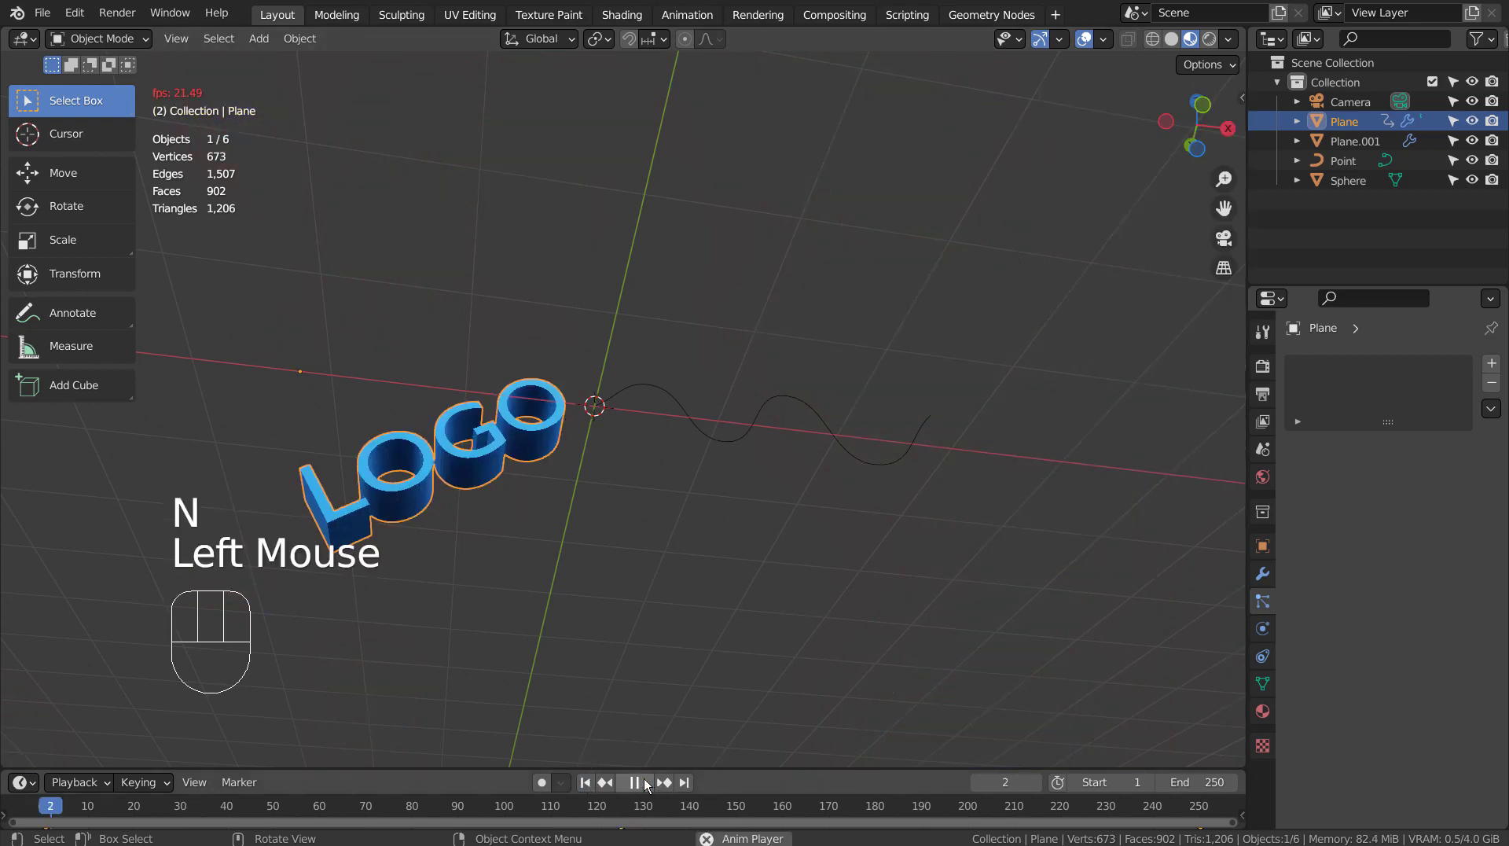